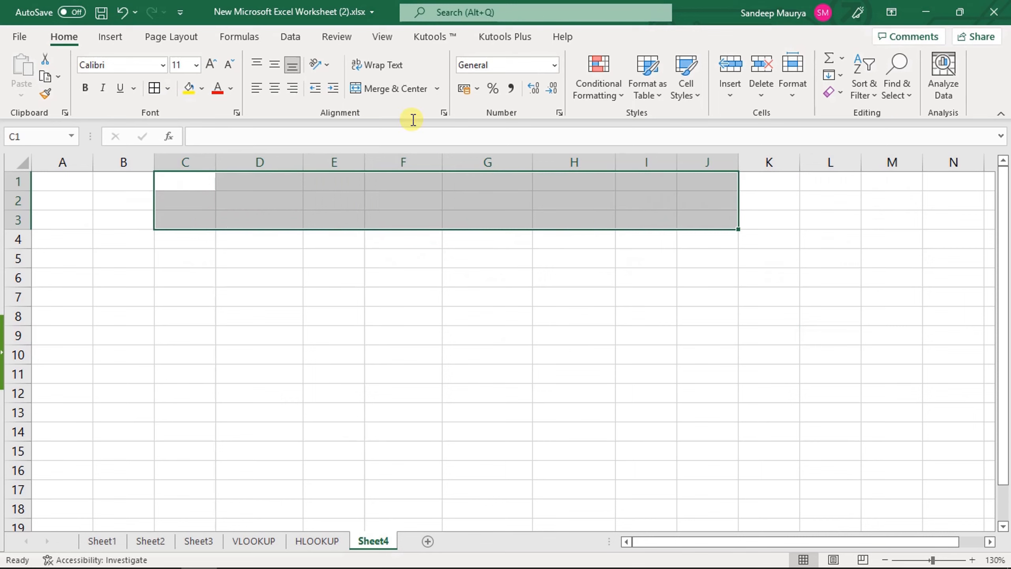
# Merge and center cells C1:J3 and enter the title STOCK SALE PURCHASE in the merged cell.
pyautogui.click(395, 89)
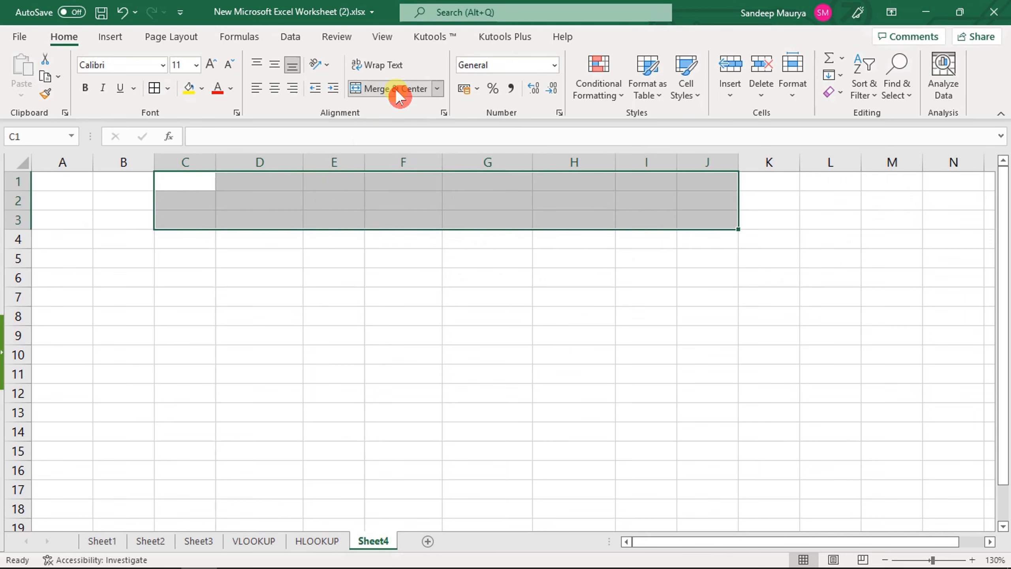
pyautogui.doubleClick(421, 207)
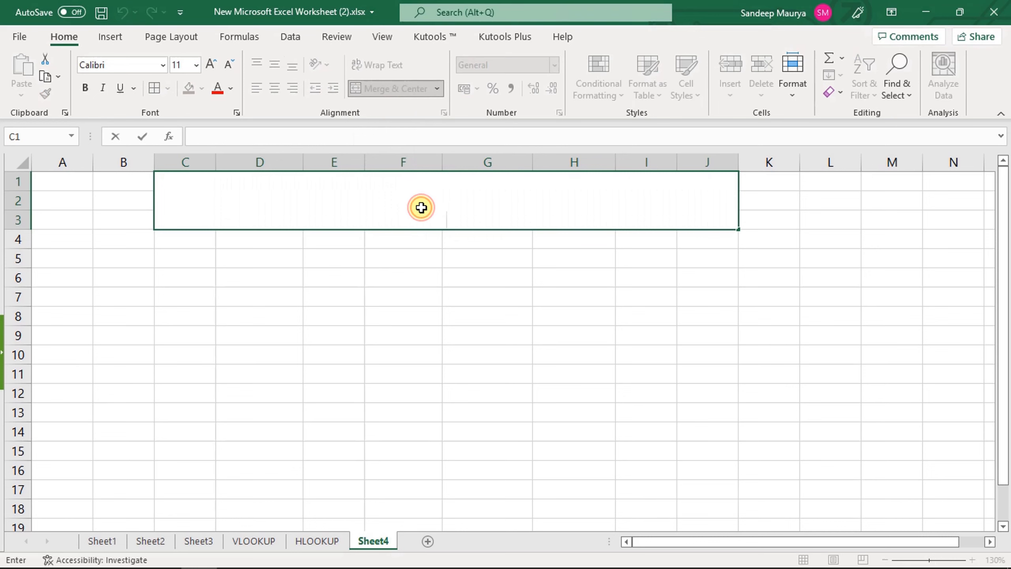
pyautogui.write('STOC')
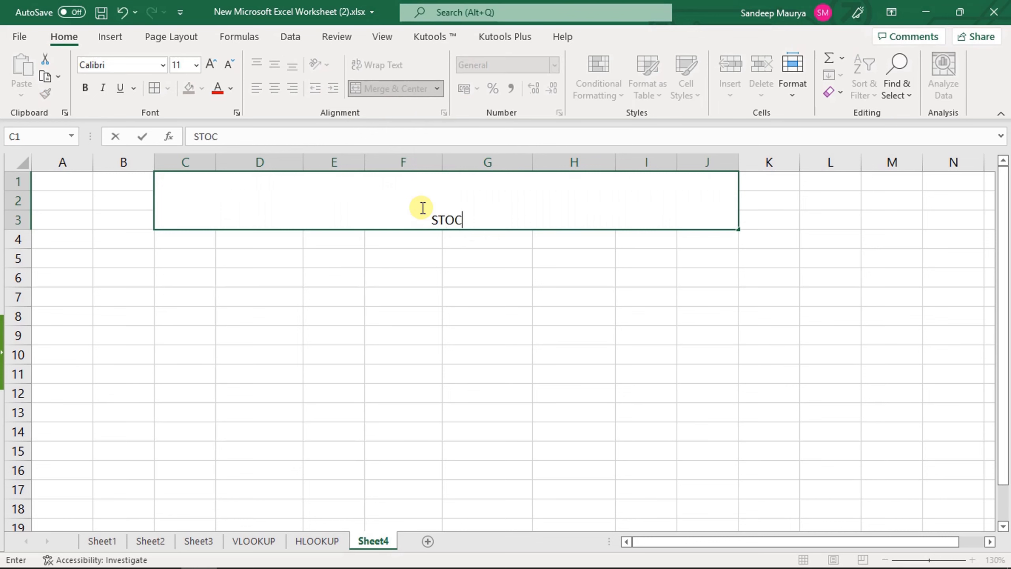
pyautogui.write('K SALE ')
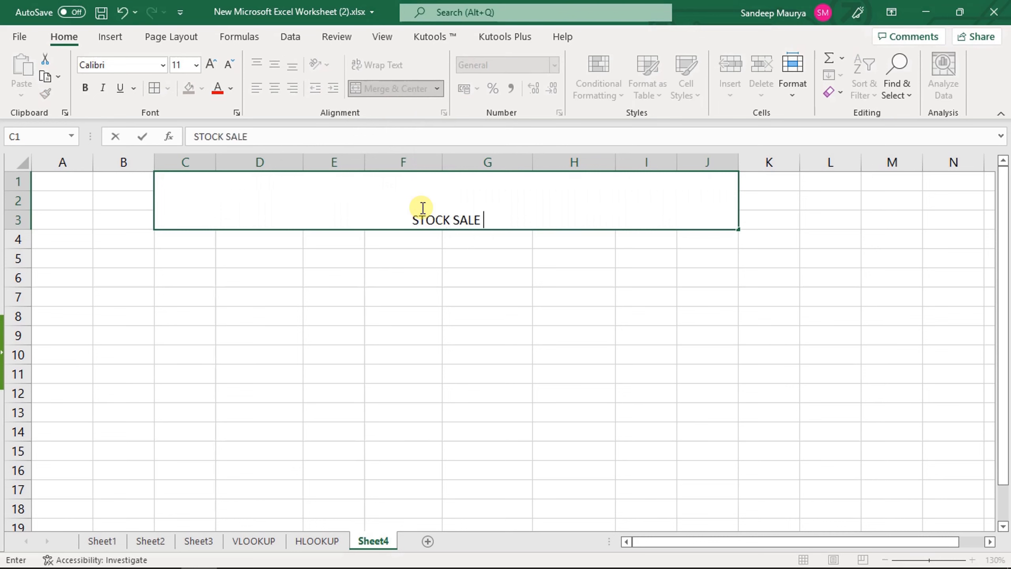
pyautogui.write('PURCHASE')
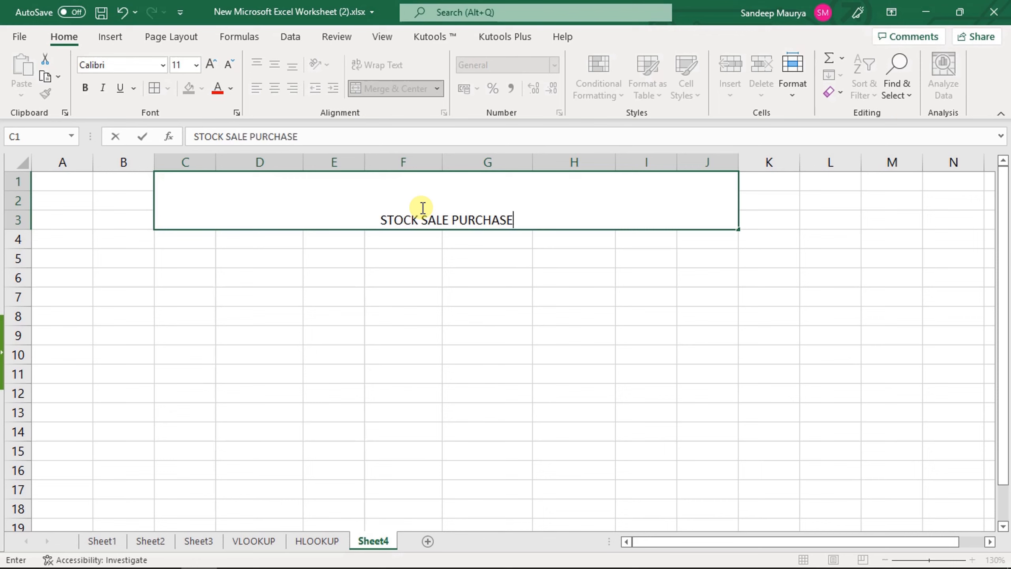
pyautogui.click(422, 241)
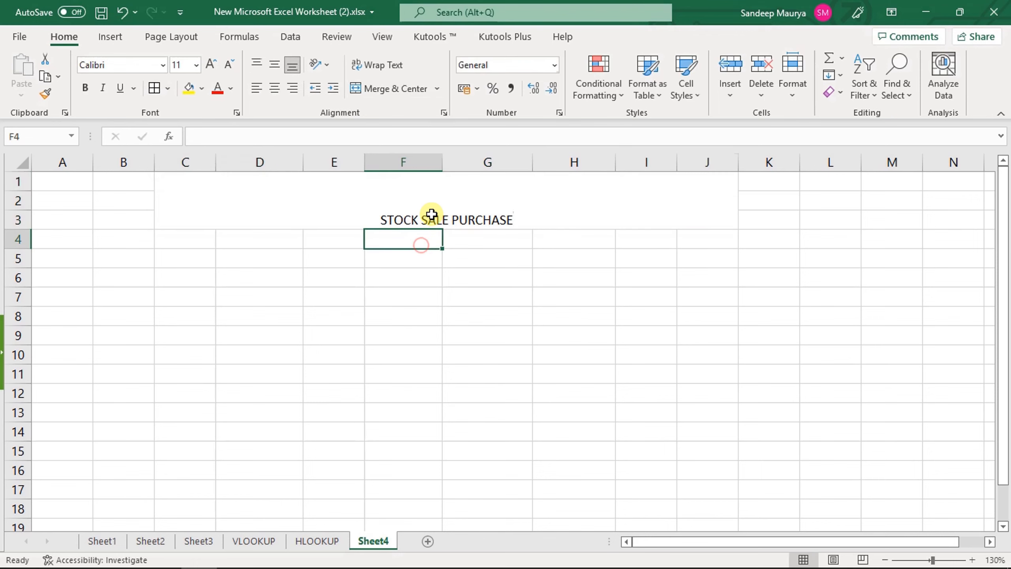
# Format the STOCK SALE PURCHASE title as middle-aligned, bold 36-point text with a yellow fill.
pyautogui.click(429, 209)
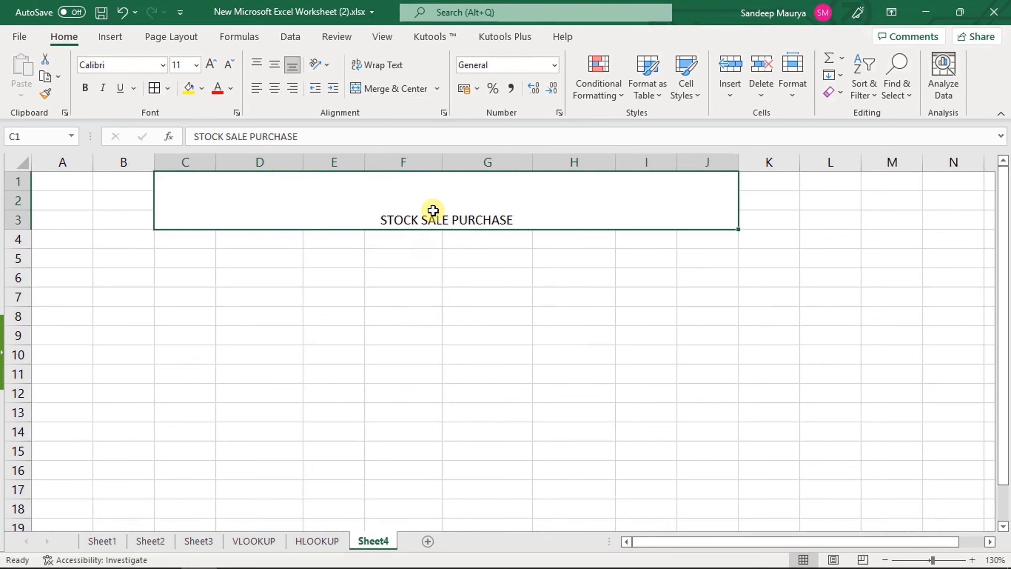
pyautogui.click(270, 63)
pyautogui.click(214, 61)
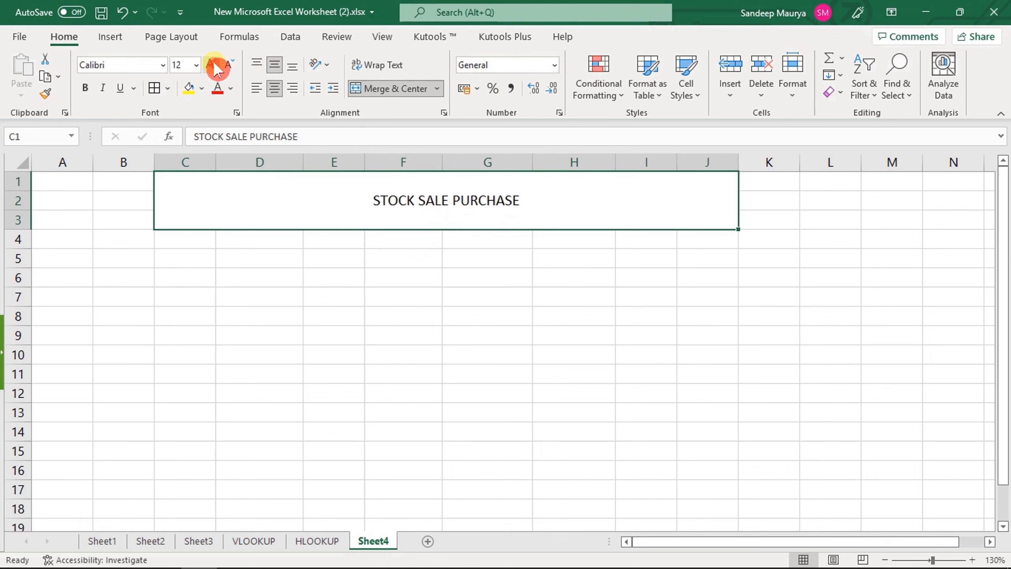
pyautogui.tripleClick(213, 62)
pyautogui.tripleClick(213, 62)
pyautogui.tripleClick(214, 62)
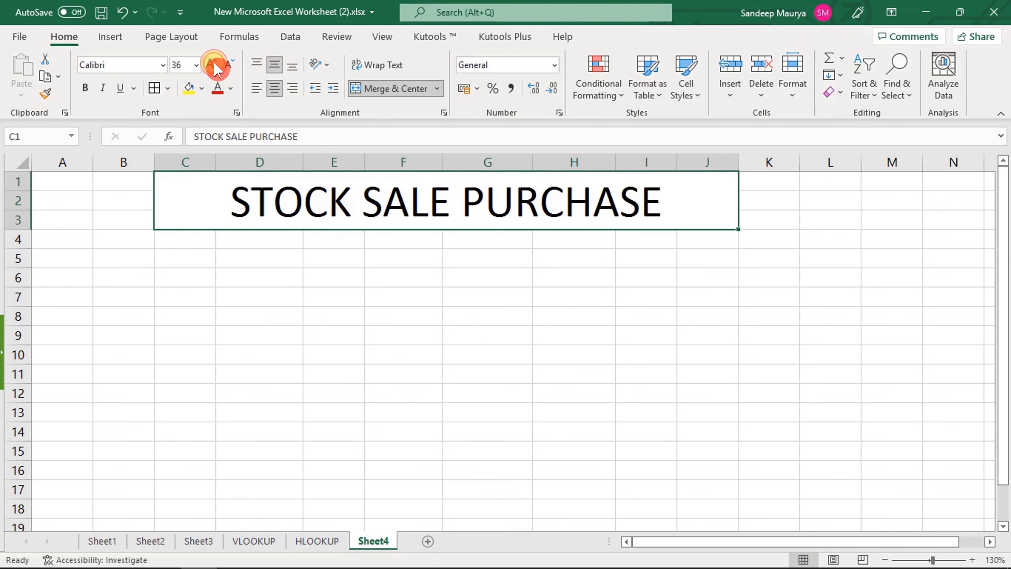
pyautogui.click(85, 88)
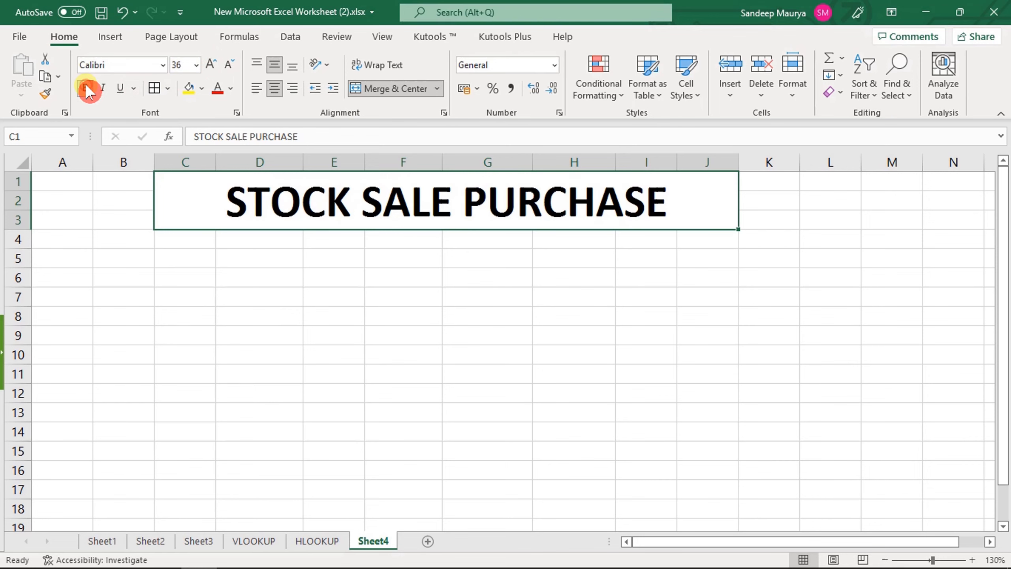
pyautogui.click(190, 89)
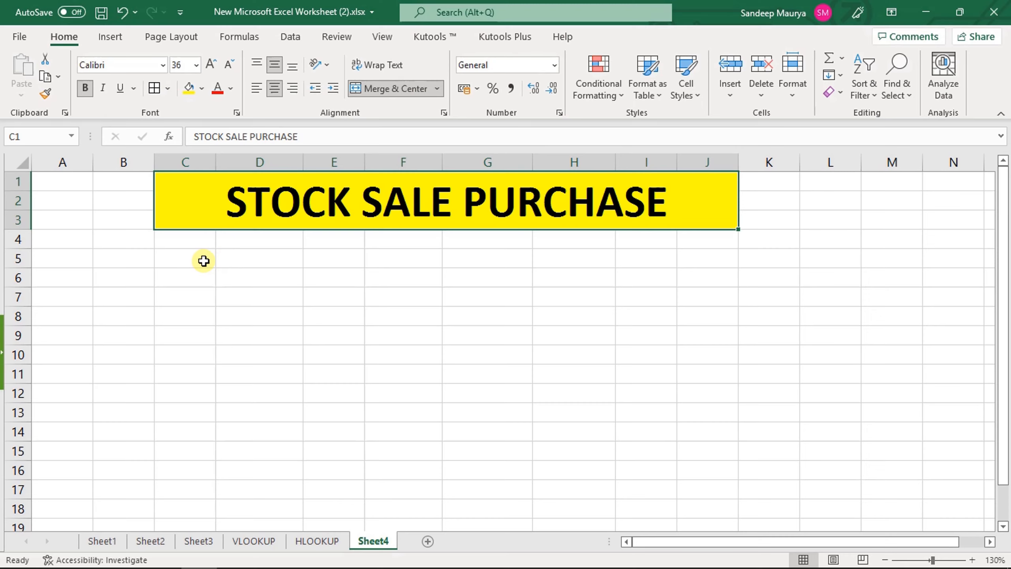
# Enter the column headers S.NO., ITEM and STOCK in cells C5 to E5.
pyautogui.click(204, 261)
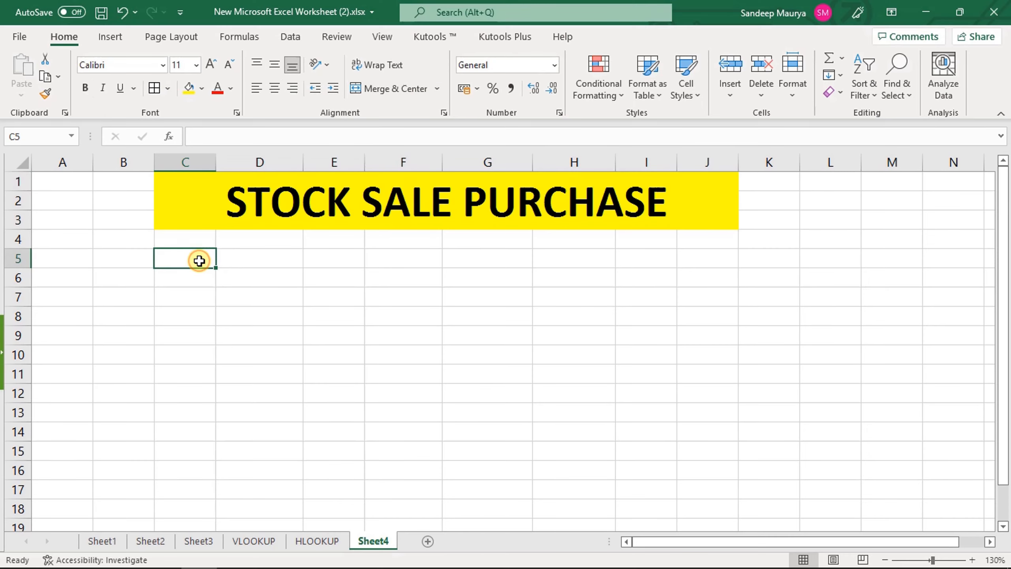
pyautogui.write('S.NO.')
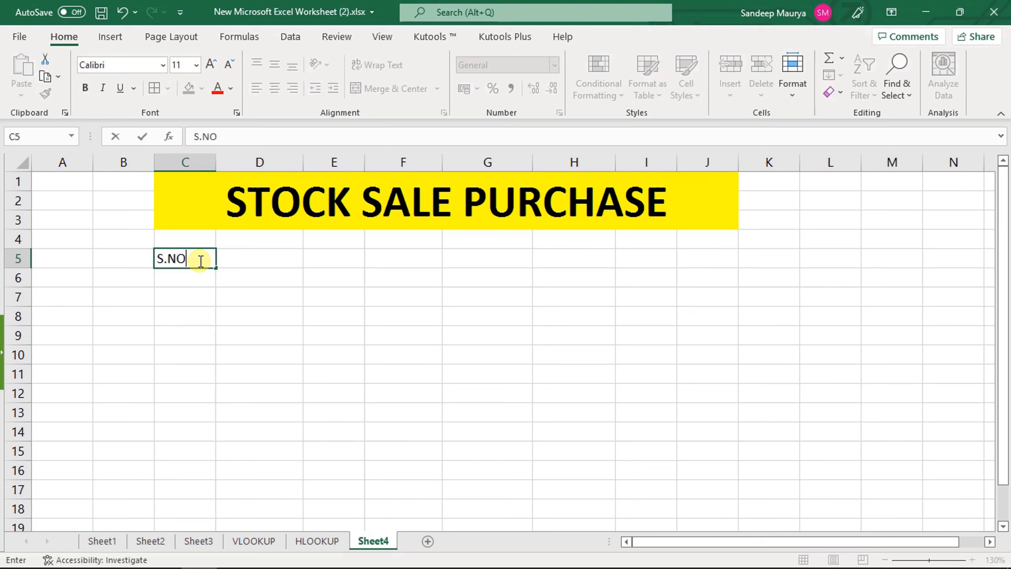
pyautogui.click(256, 261)
pyautogui.write('IT')
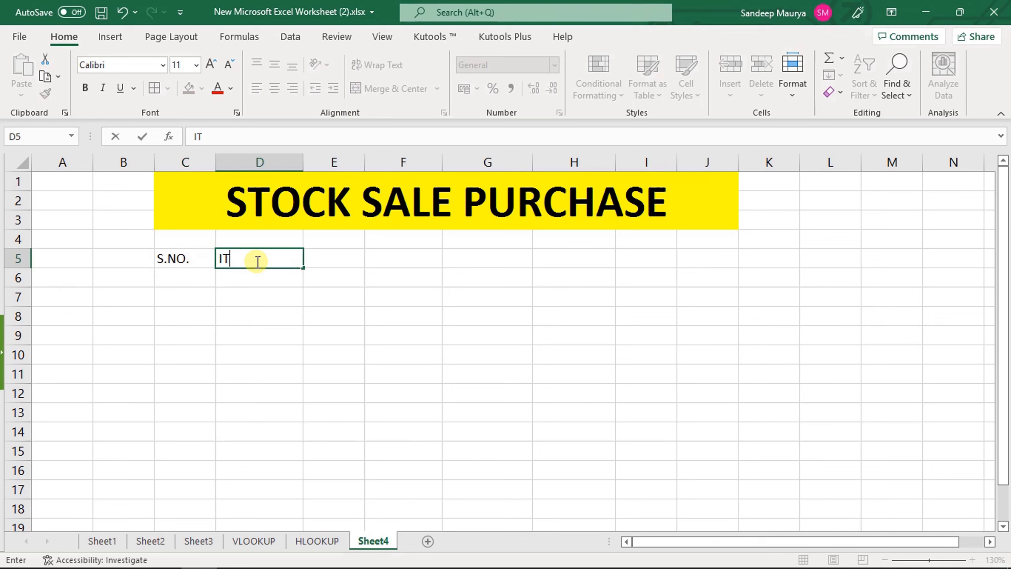
pyautogui.write('EM')
pyautogui.click(330, 259)
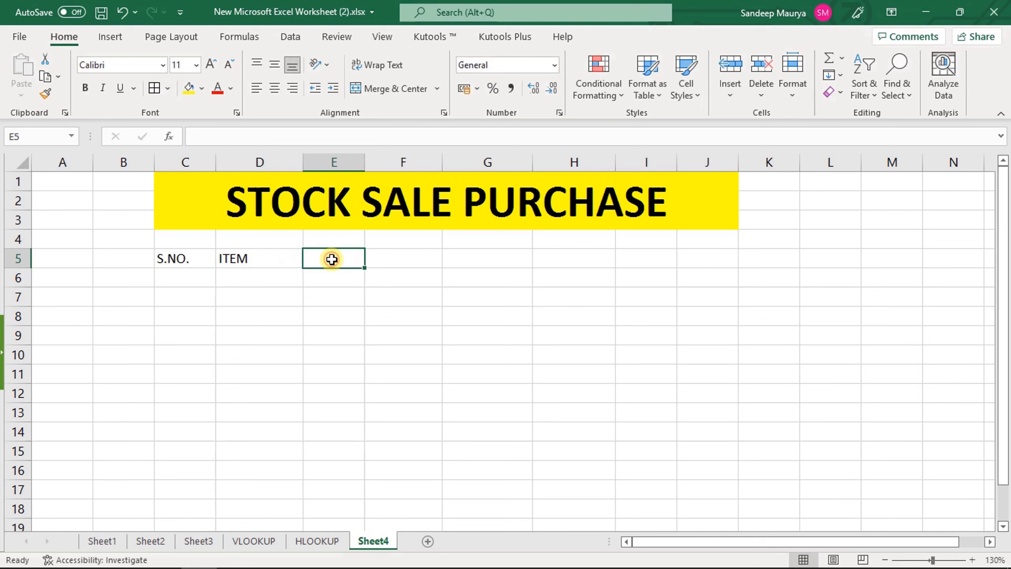
pyautogui.write('STOCK')
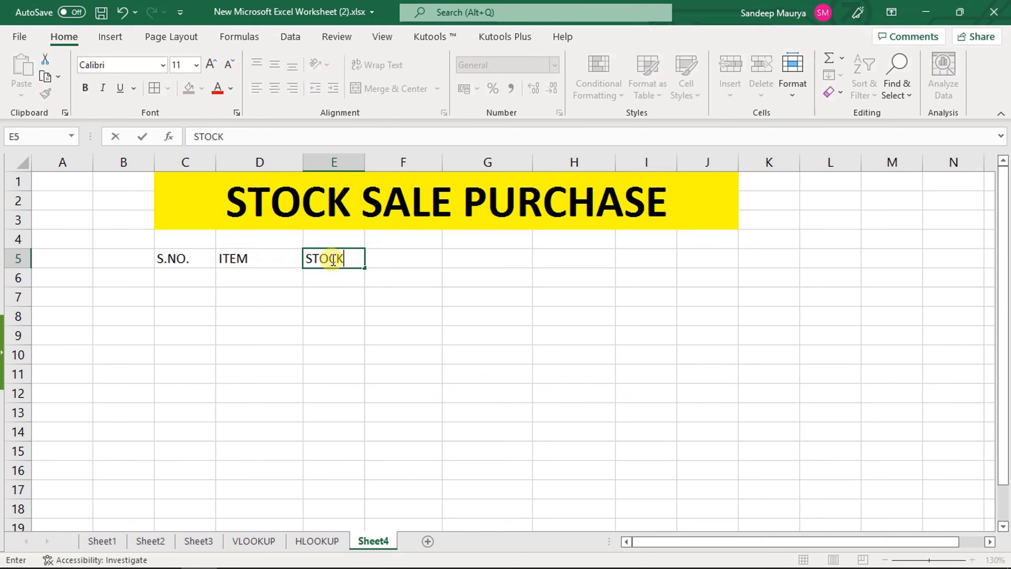
# Enter the column headers SALE, PURCHASE and AVAILABLE in cells F5 to H5.
pyautogui.click(388, 258)
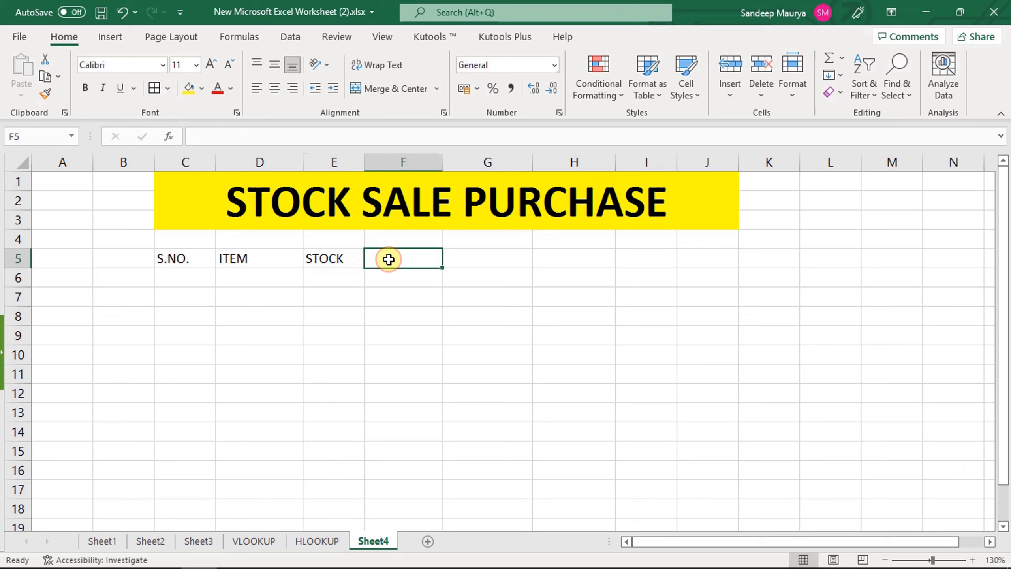
pyautogui.write('SALE')
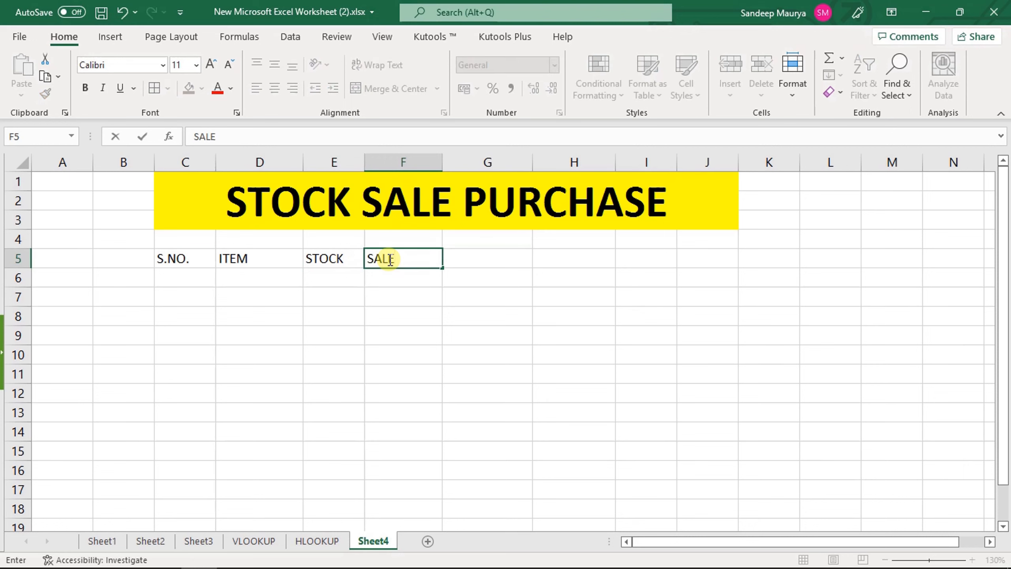
pyautogui.press('Return')
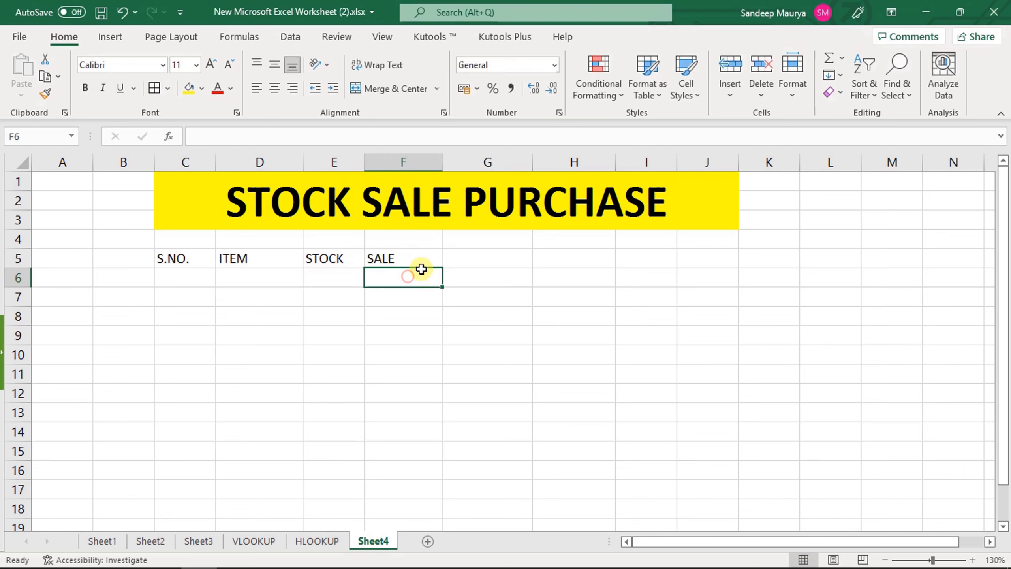
pyautogui.click(473, 258)
pyautogui.write('PUR')
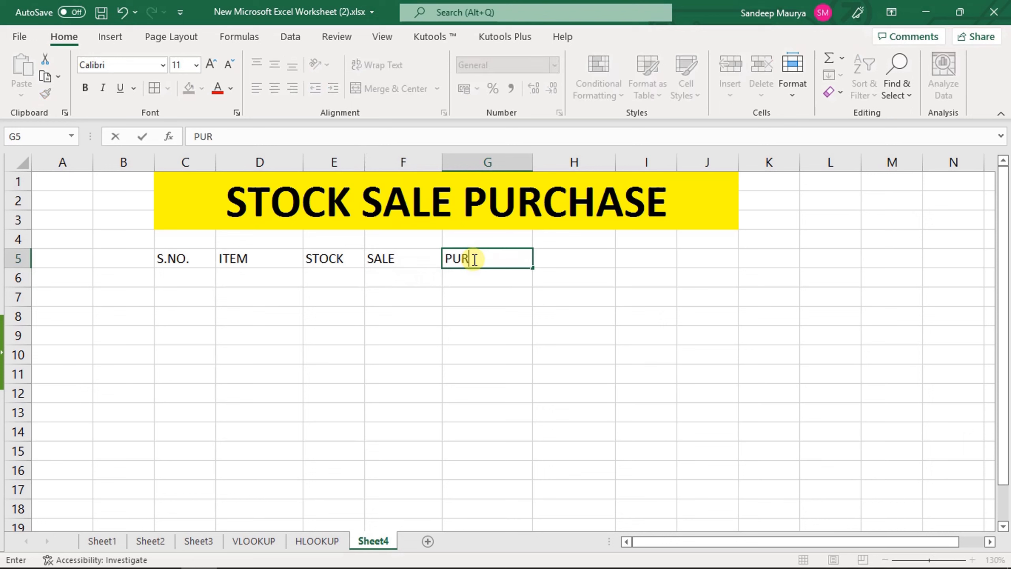
pyautogui.write('CHASE')
pyautogui.click(572, 258)
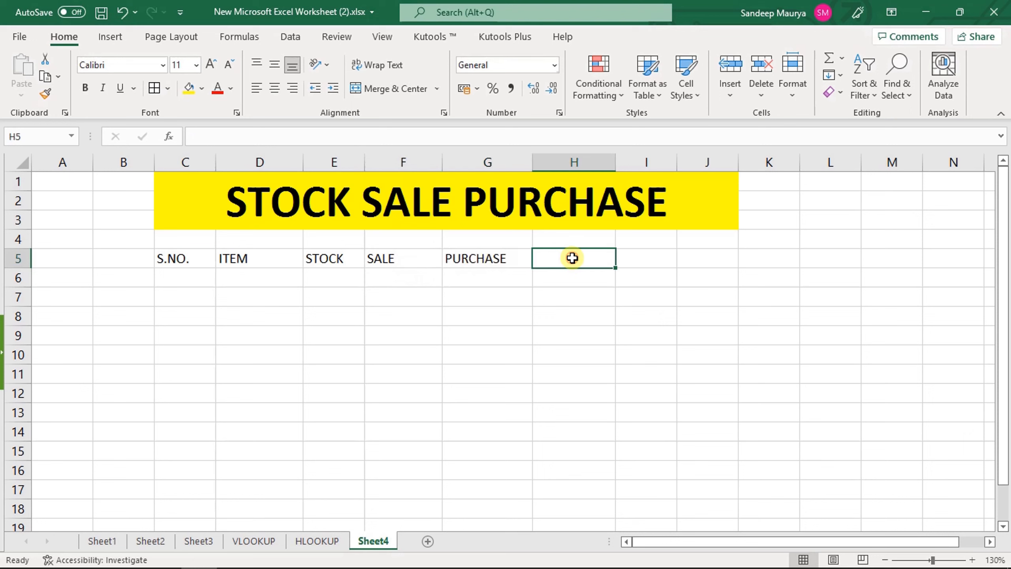
pyautogui.write('AVAILABLE')
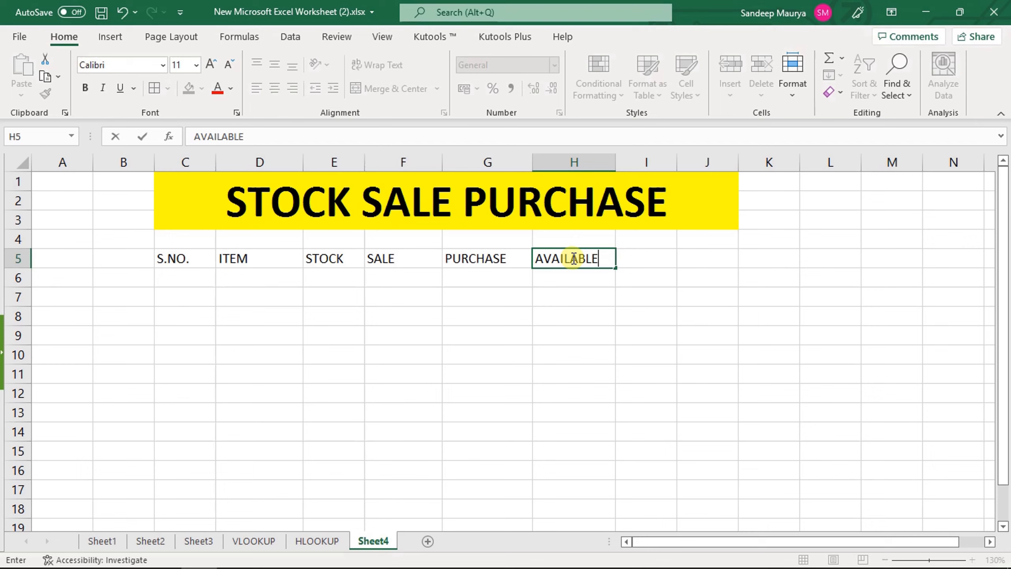
pyautogui.click(581, 277)
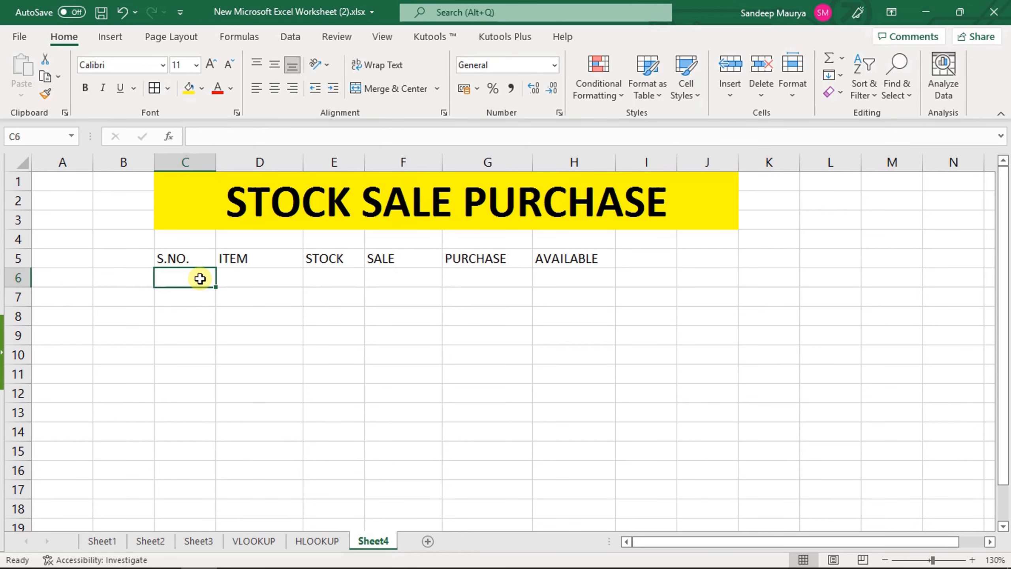
# Number the S.NO. column from 1 to 6 in C6:C11 by entering 1 and 2 and filling the series down.
pyautogui.write('1')
pyautogui.press('Return')
pyautogui.write('2')
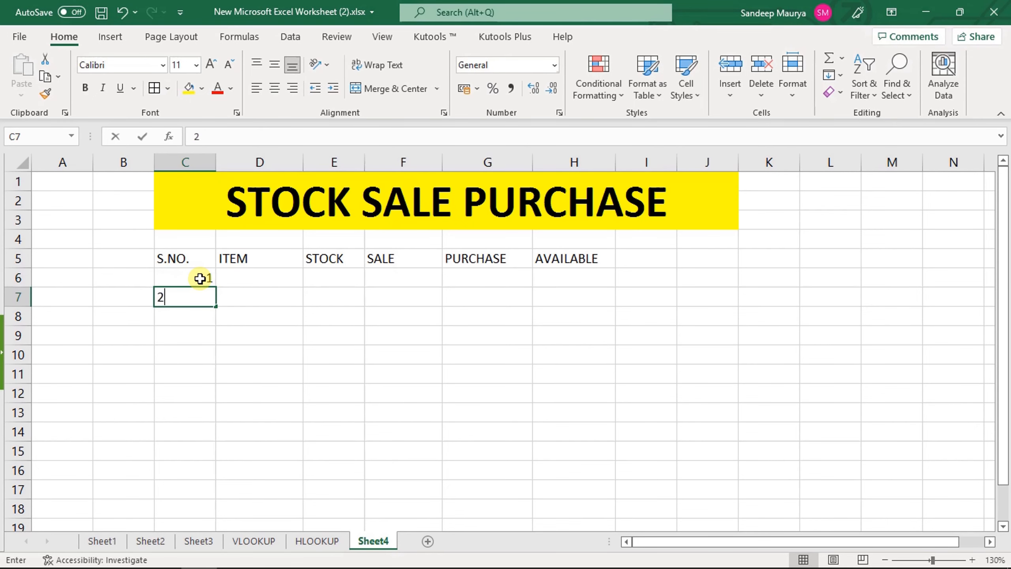
pyautogui.press('Return')
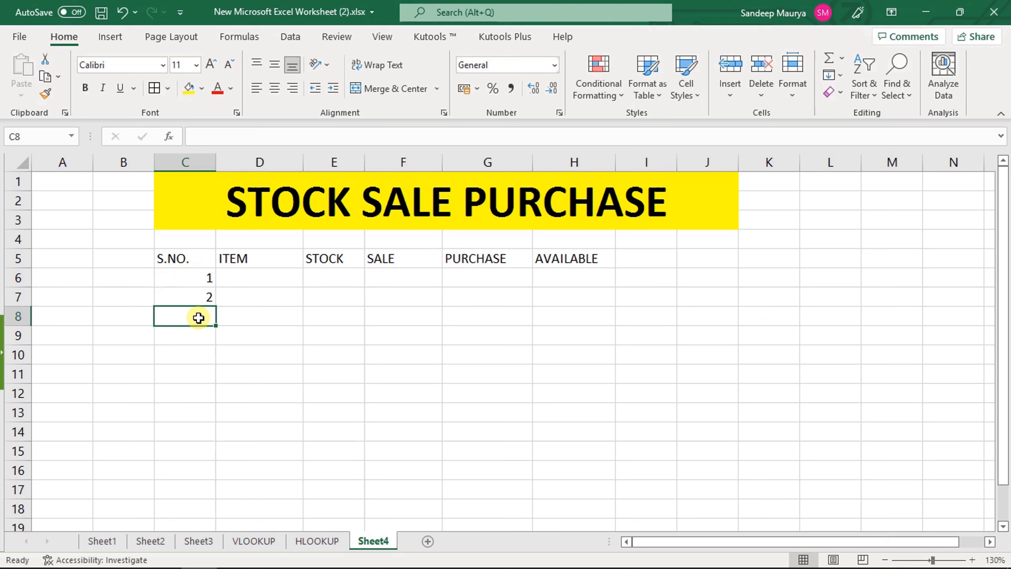
pyautogui.click(197, 277)
pyautogui.moveTo(199, 284); pyautogui.dragTo(217, 389)
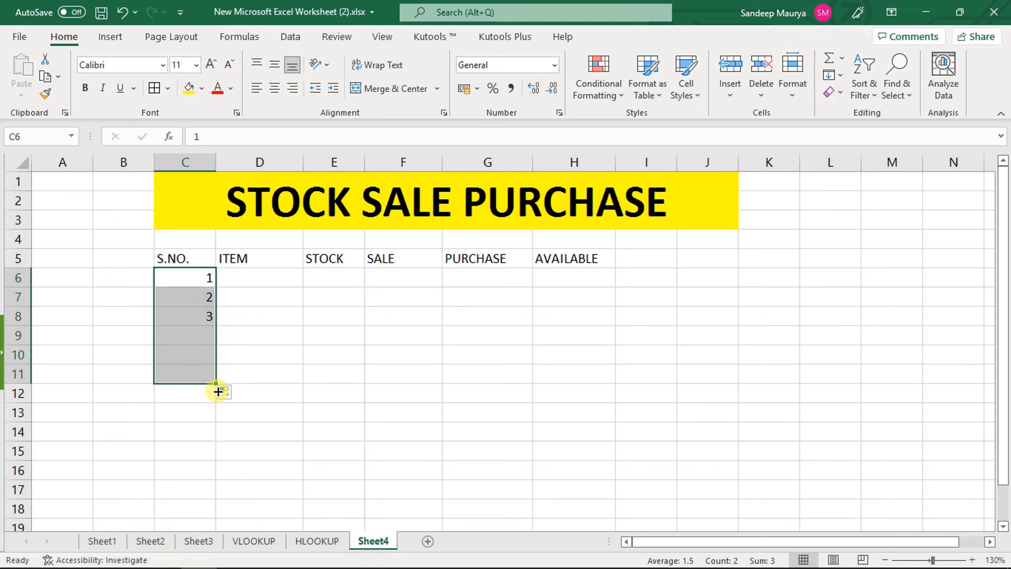
# Enter the item names BULB, FAN and MOUSE in cells D6 to D8 of the ITEM column.
pyautogui.click(273, 279)
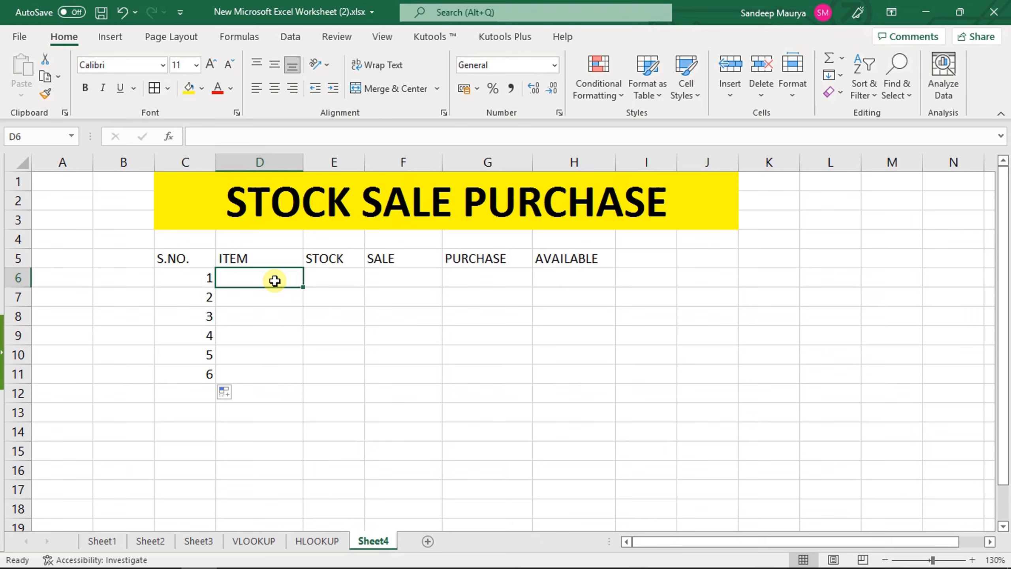
pyautogui.click(271, 298)
pyautogui.click(271, 280)
pyautogui.click(271, 280)
pyautogui.write('BULB')
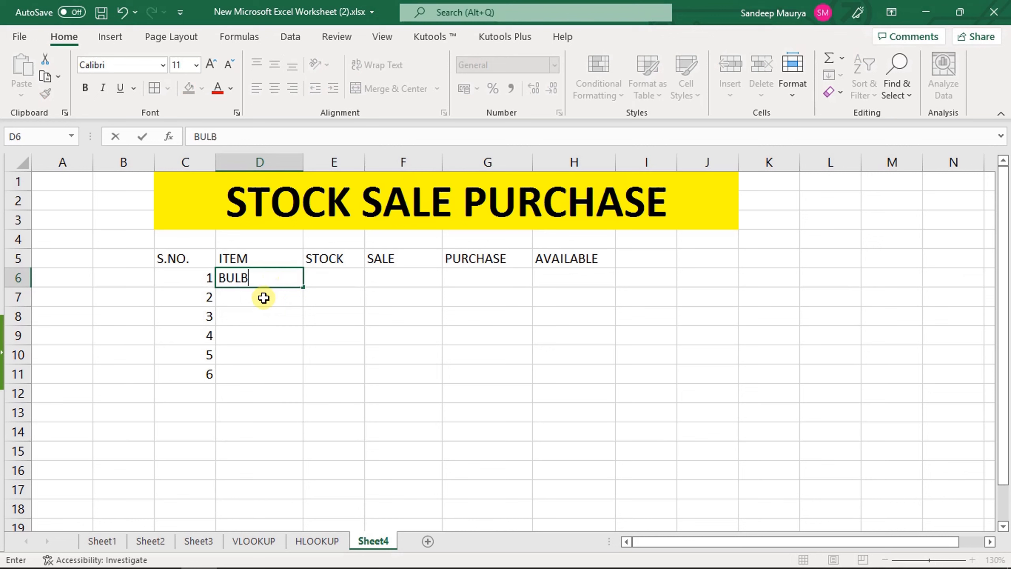
pyautogui.click(264, 297)
pyautogui.write('FAN')
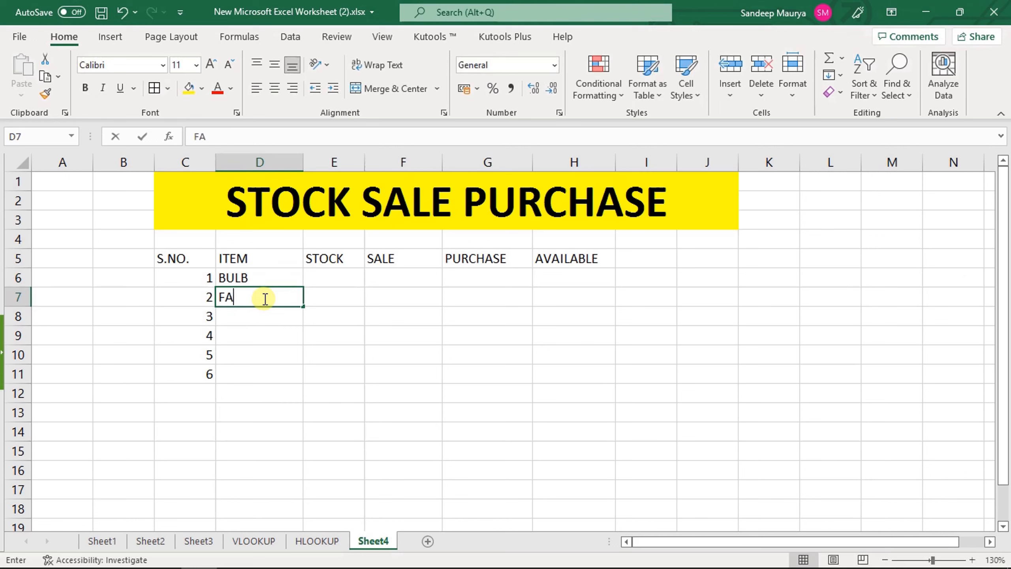
pyautogui.click(261, 317)
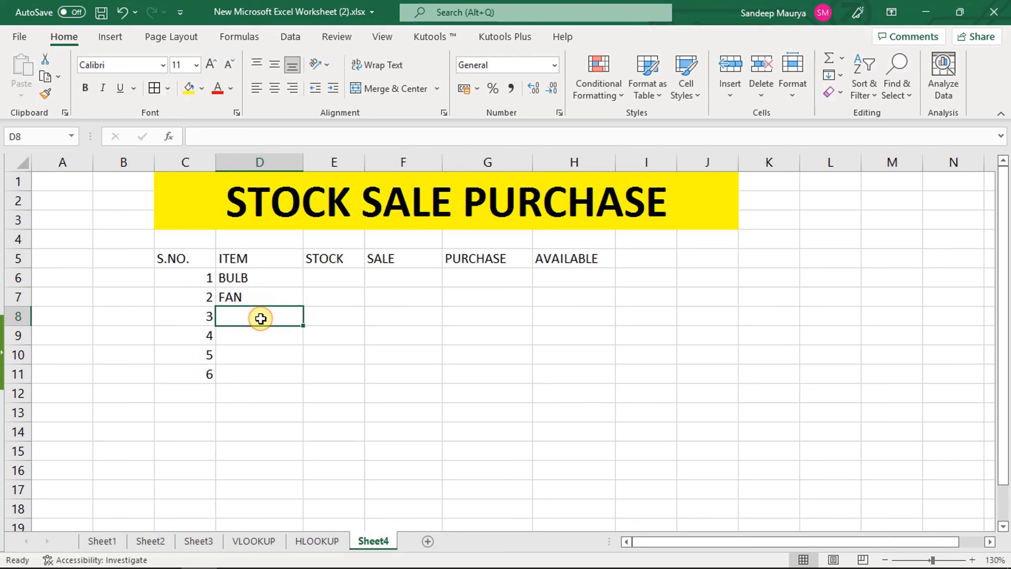
pyautogui.write('MOUSE')
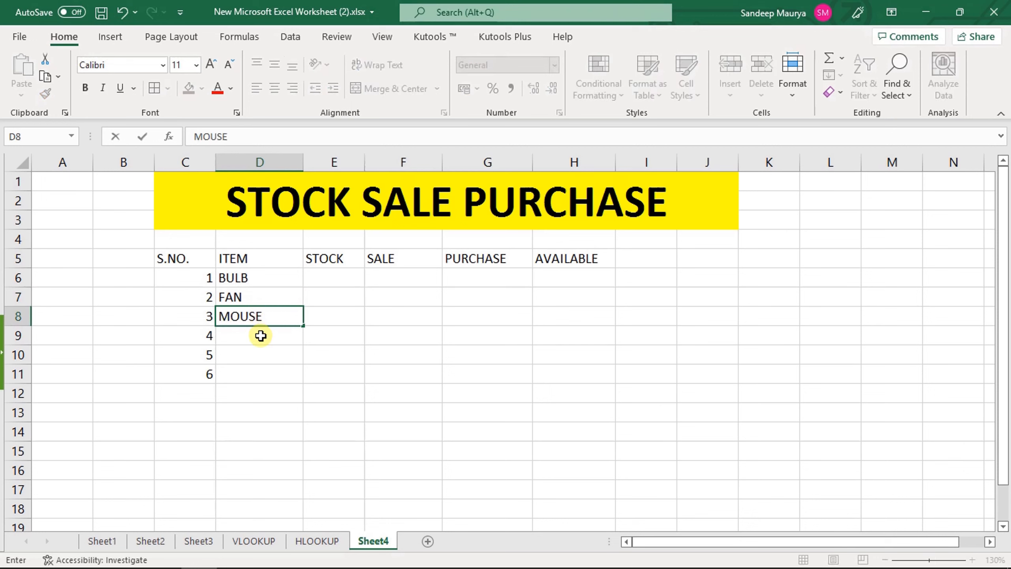
# Enter the item names KEYBOARD and PRINTER in cells D9 and D10 of the ITEM column.
pyautogui.click(261, 336)
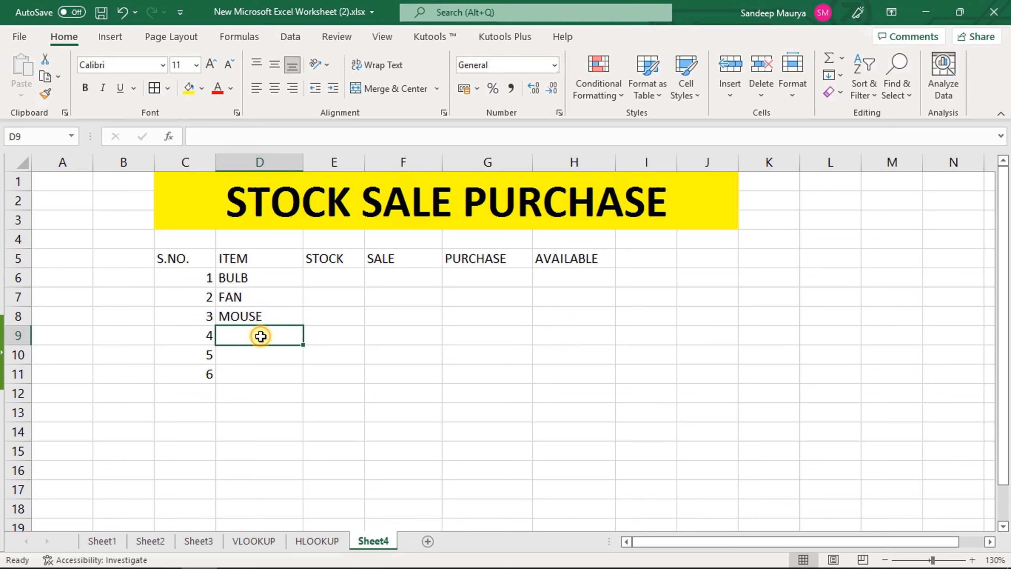
pyautogui.write('KEYB')
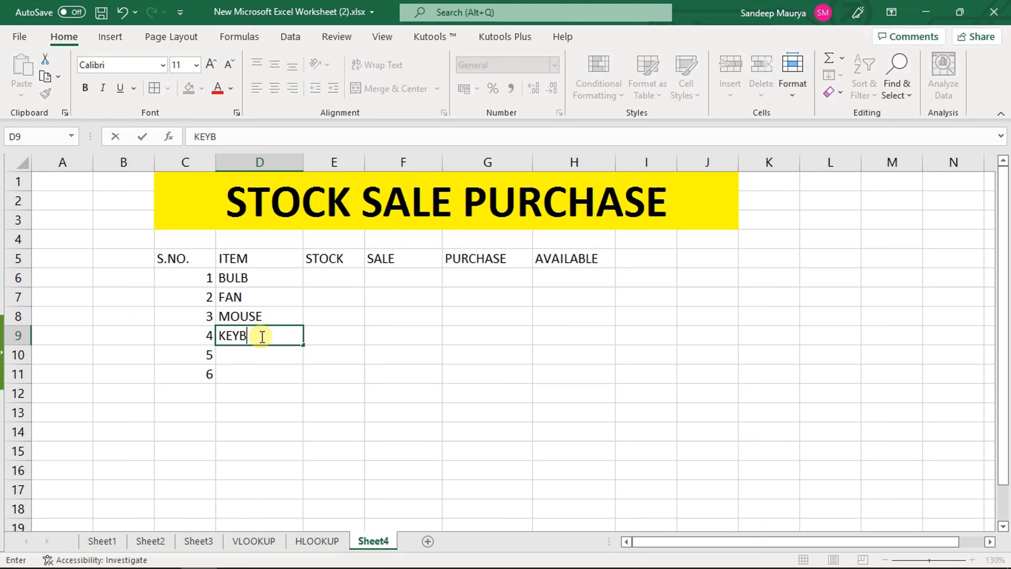
pyautogui.write('OARD')
pyautogui.click(259, 357)
pyautogui.write('PRINTER')
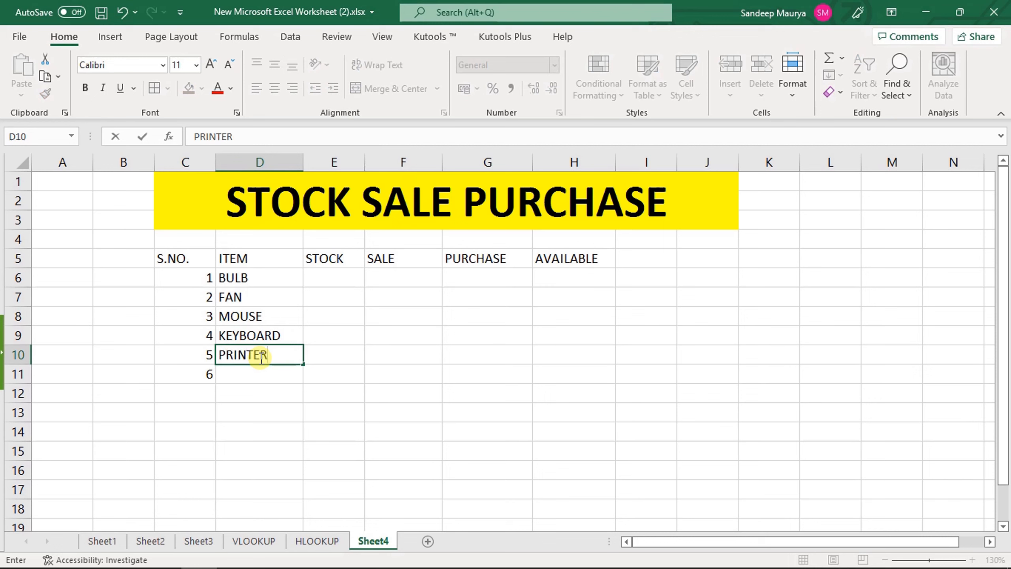
pyautogui.click(254, 378)
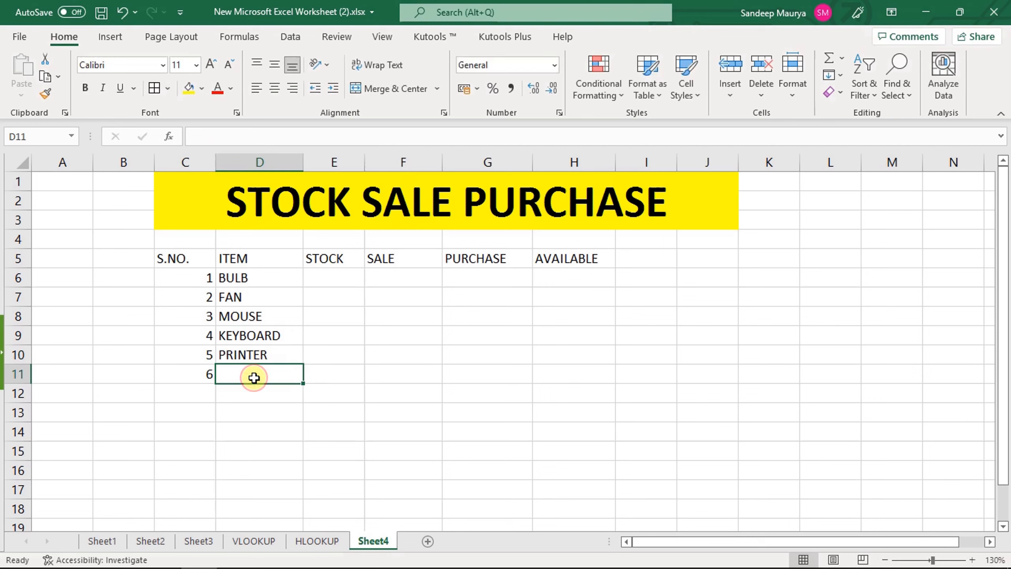
# Enter the item name SPEAKER in cell D11 of the ITEM column.
pyautogui.write('SPEAKER')
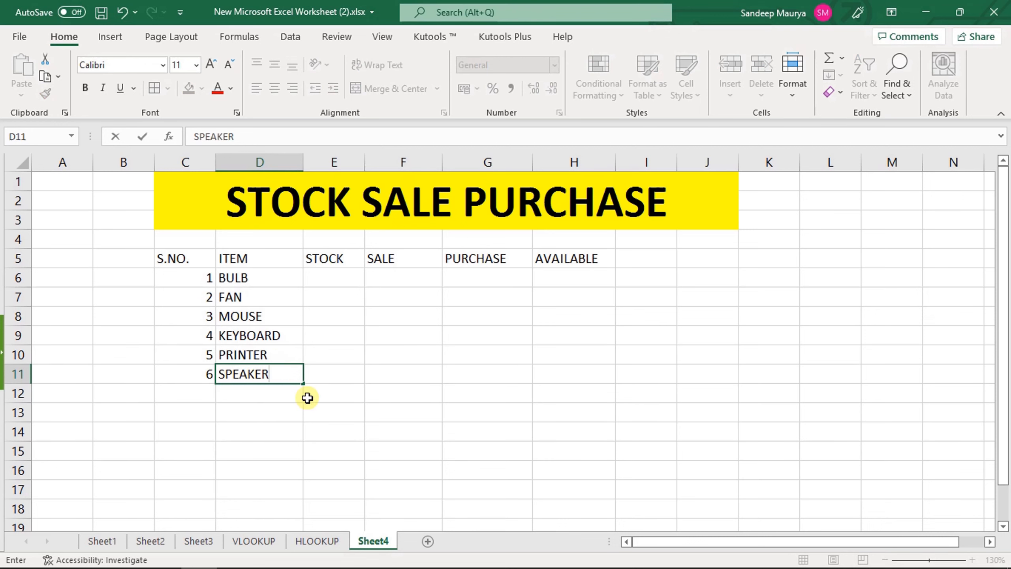
pyautogui.click(332, 257)
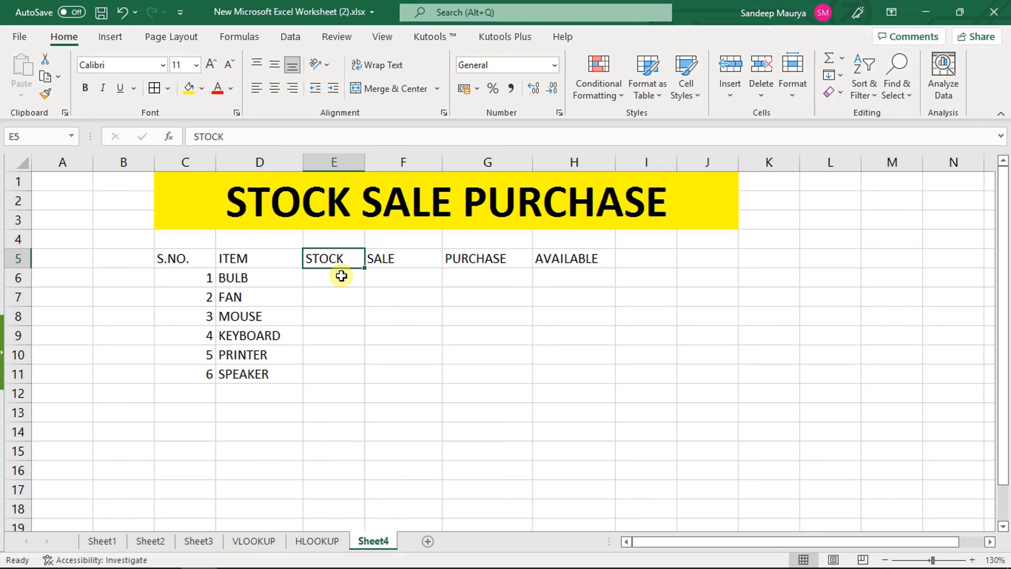
# Enter the STOCK quantities 17, 15 and 23 for BULB, FAN and MOUSE in cells E6 to E8.
pyautogui.click(341, 276)
pyautogui.write('17')
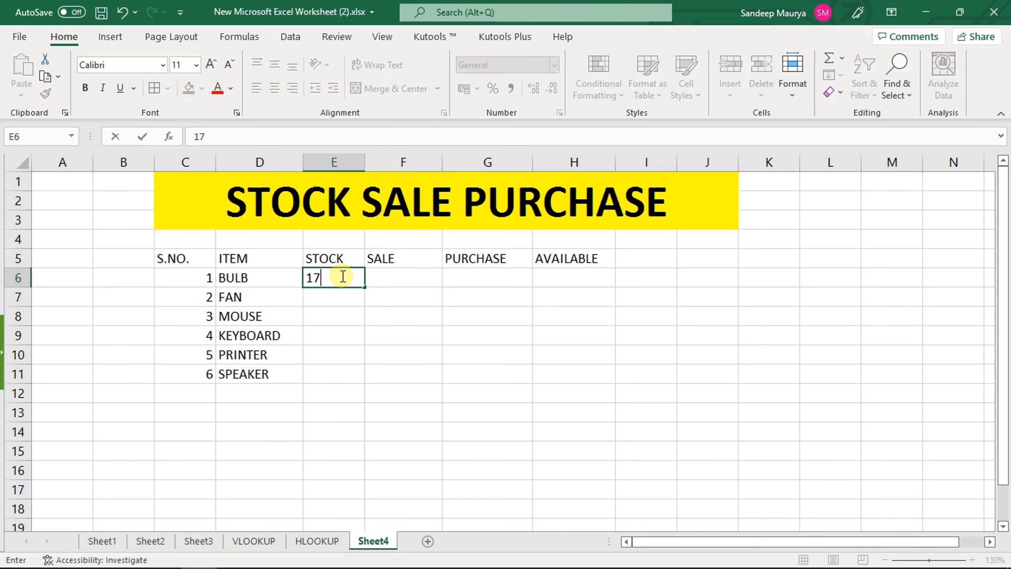
pyautogui.click(334, 301)
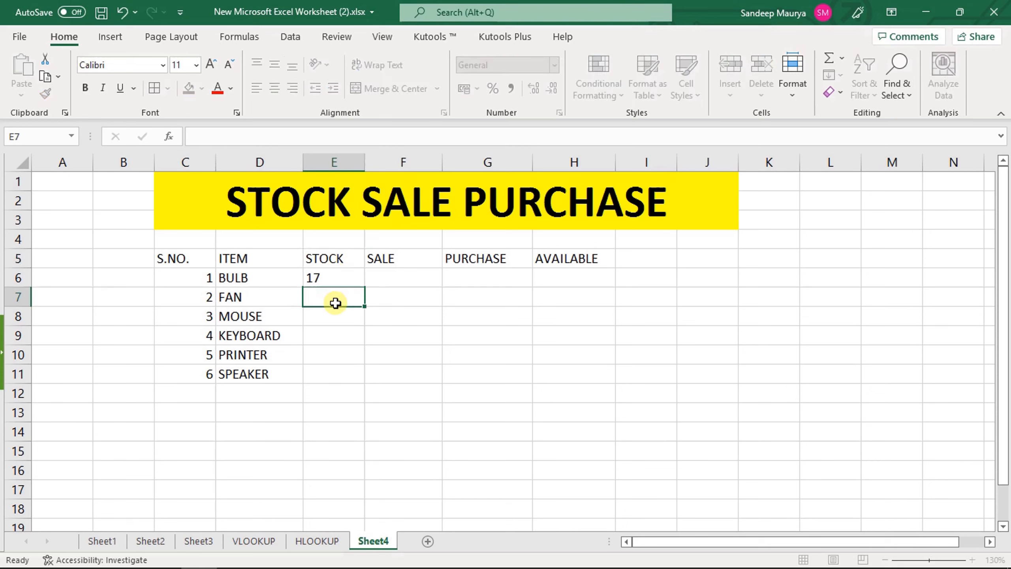
pyautogui.write('15')
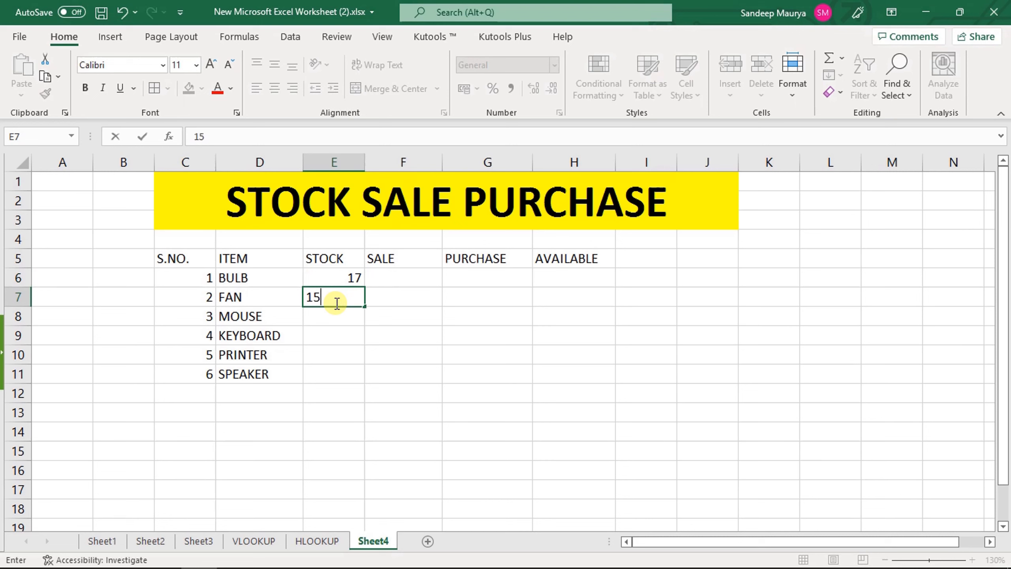
pyautogui.click(345, 322)
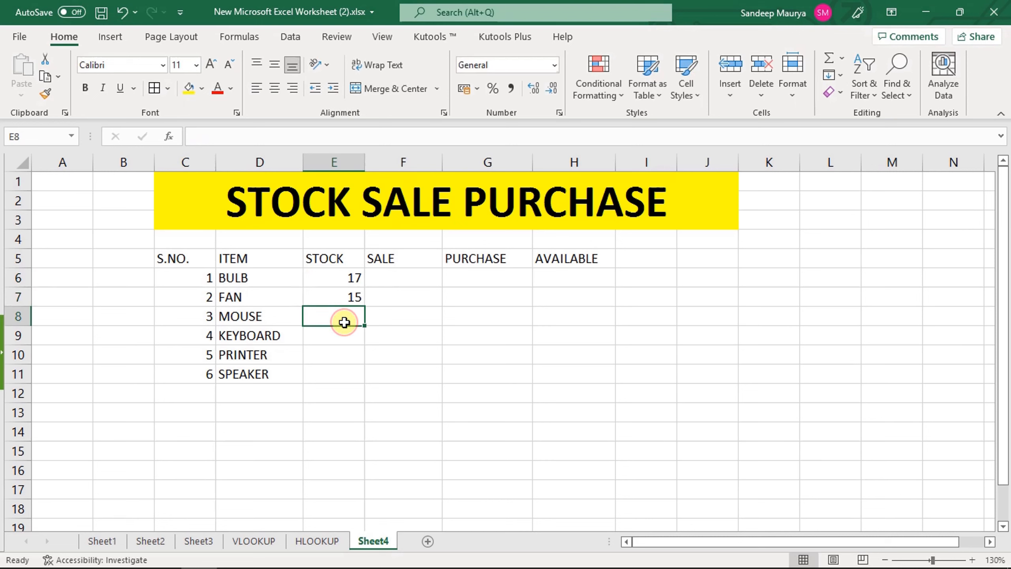
pyautogui.write('23')
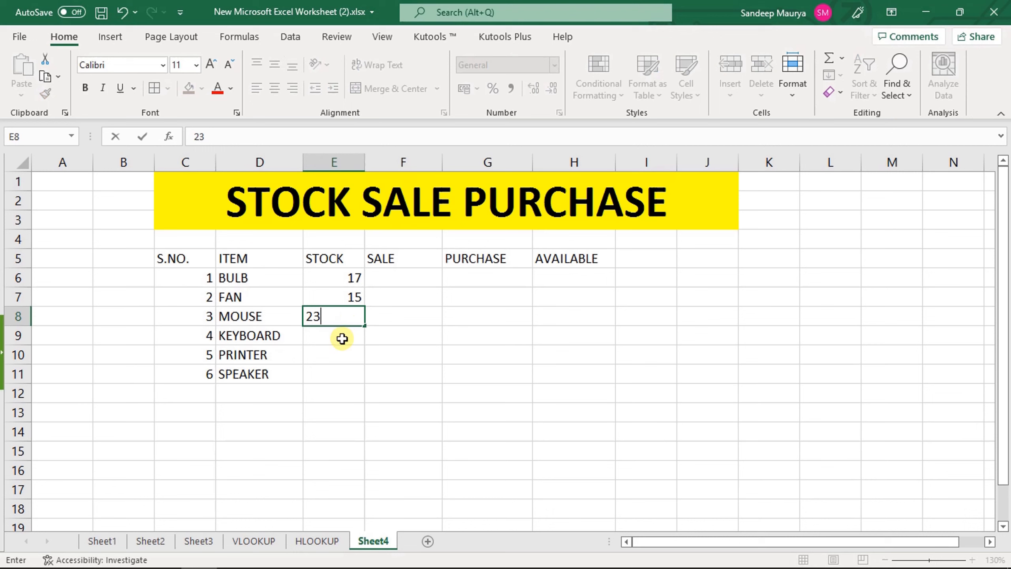
# Enter the STOCK quantities 16, 14 and 21 for KEYBOARD, PRINTER and SPEAKER in cells E9 to E11.
pyautogui.click(339, 336)
pyautogui.write('16')
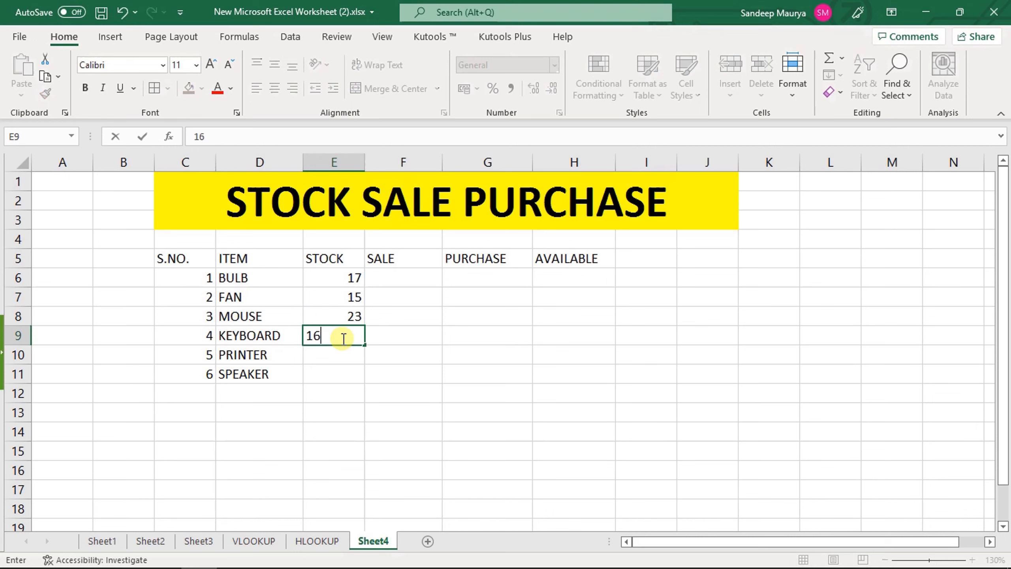
pyautogui.click(341, 353)
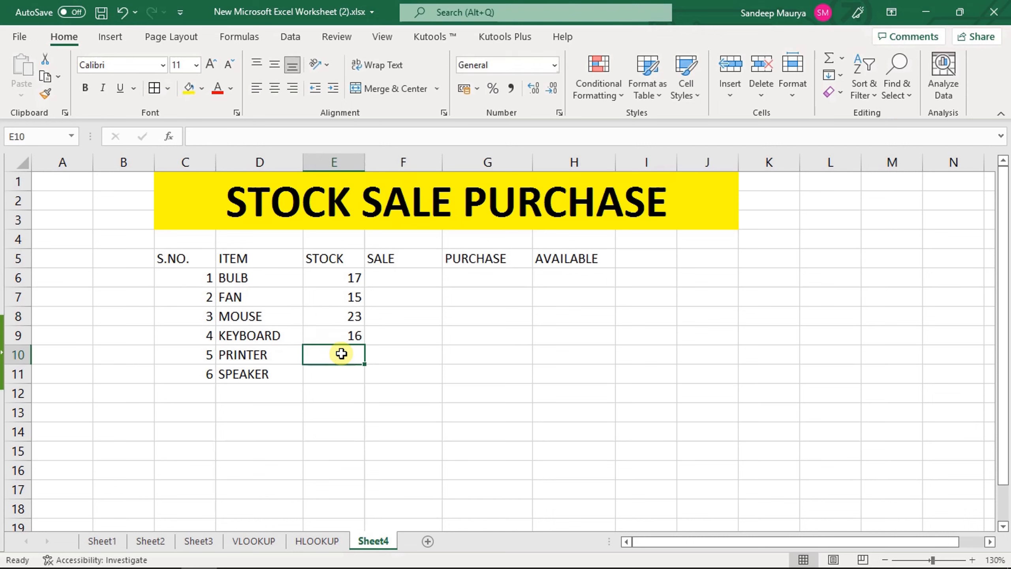
pyautogui.write('14')
pyautogui.click(341, 375)
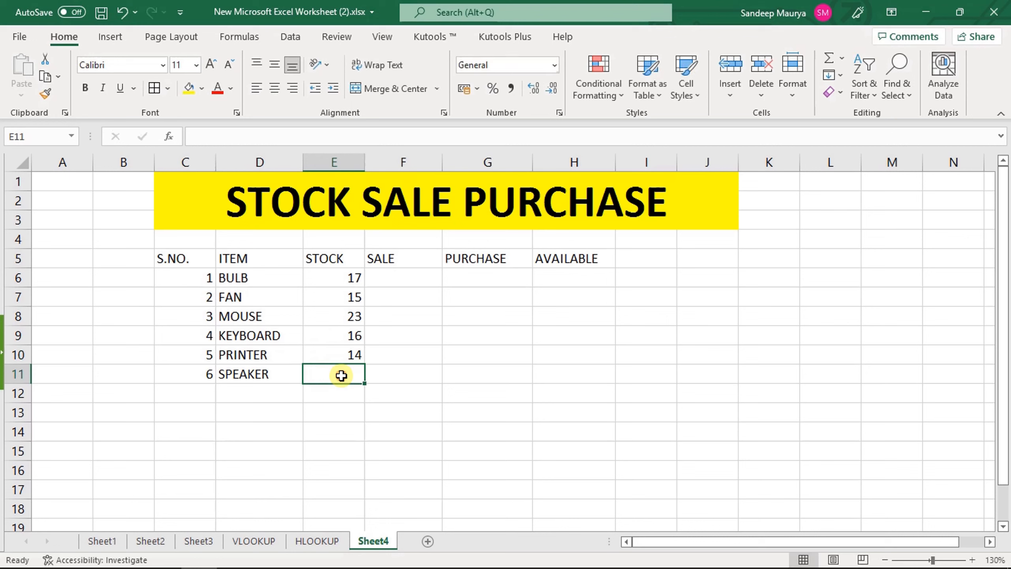
pyautogui.write('21')
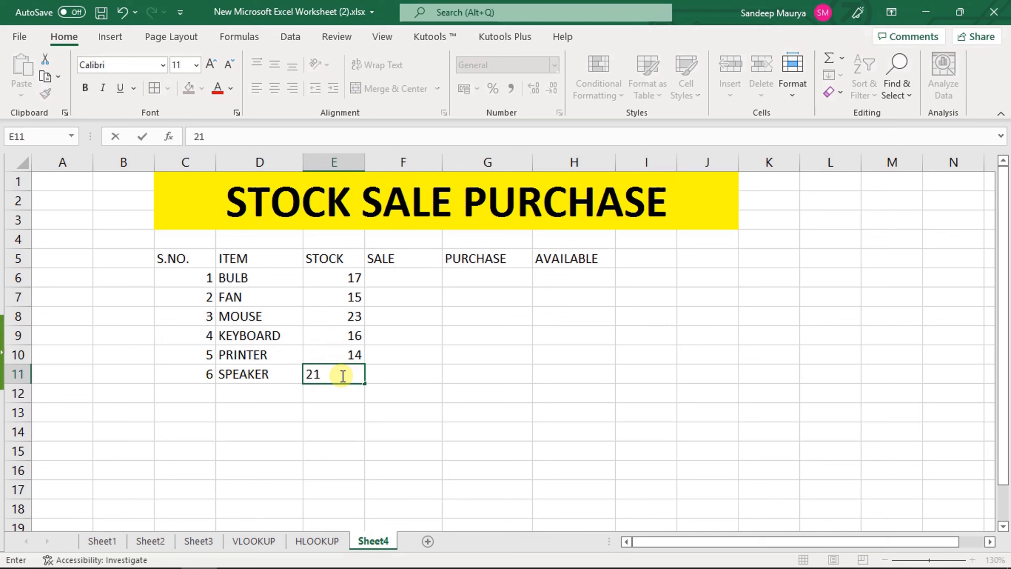
# Enter the SALE quantities 12, 5 and 6 for BULB, FAN and MOUSE in cells F6 to F8.
pyautogui.click(405, 281)
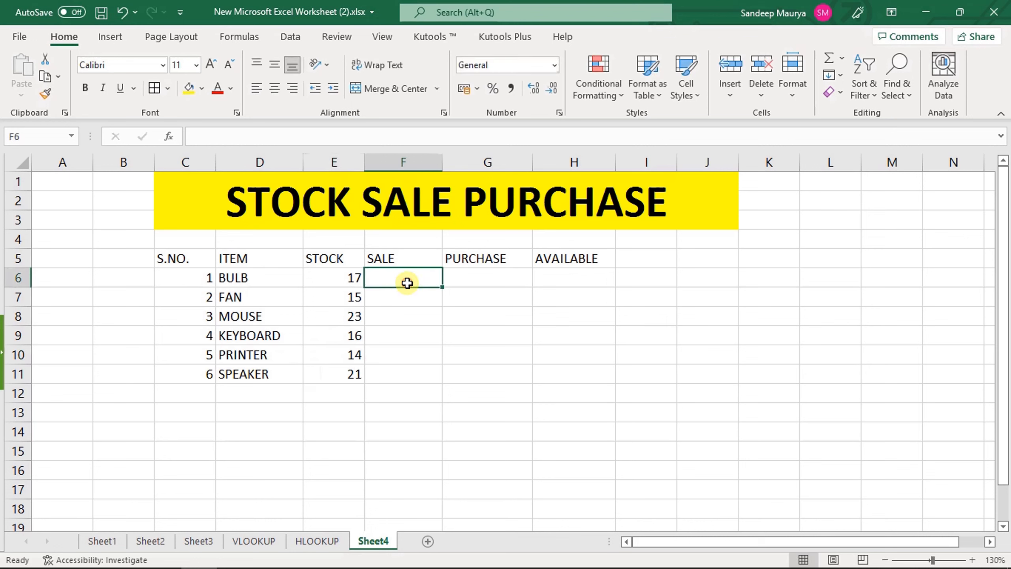
pyautogui.click(408, 256)
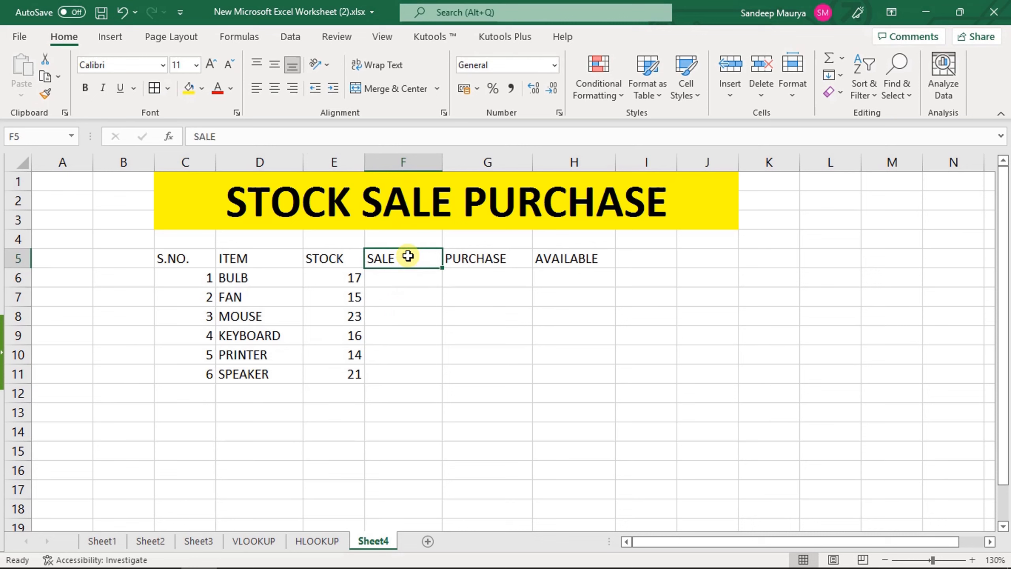
pyautogui.click(407, 276)
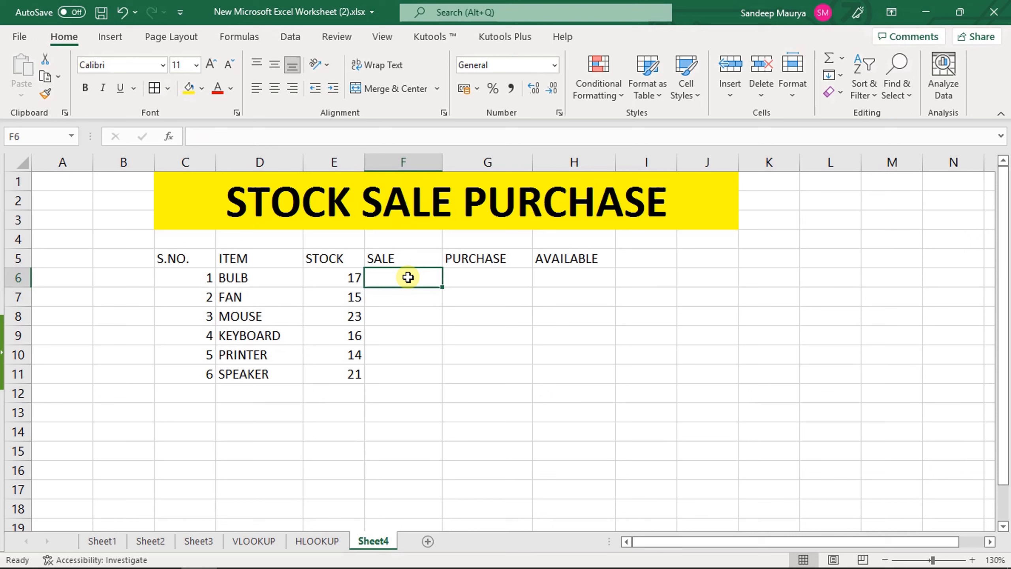
pyautogui.write('12')
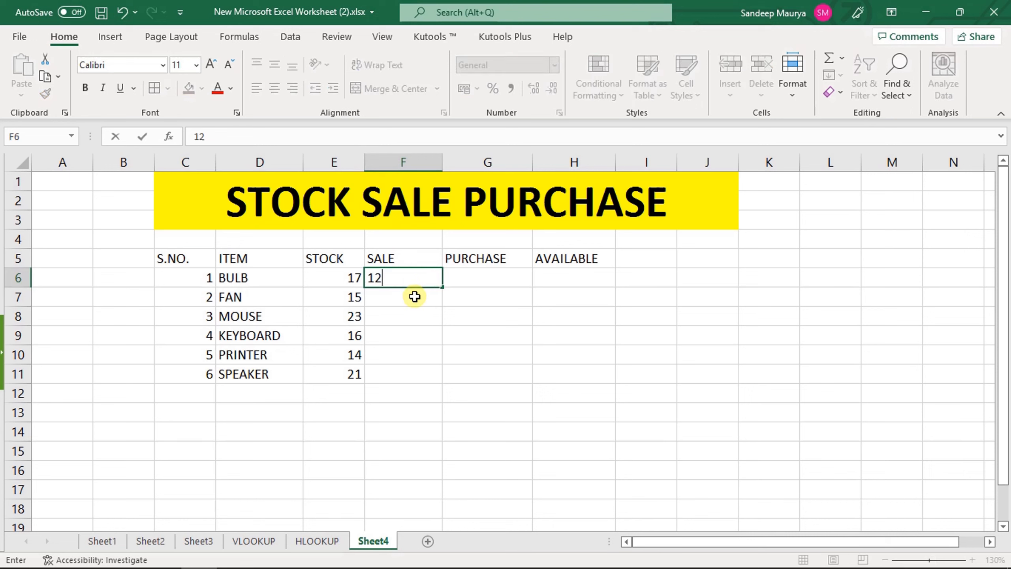
pyautogui.click(414, 296)
pyautogui.write('5')
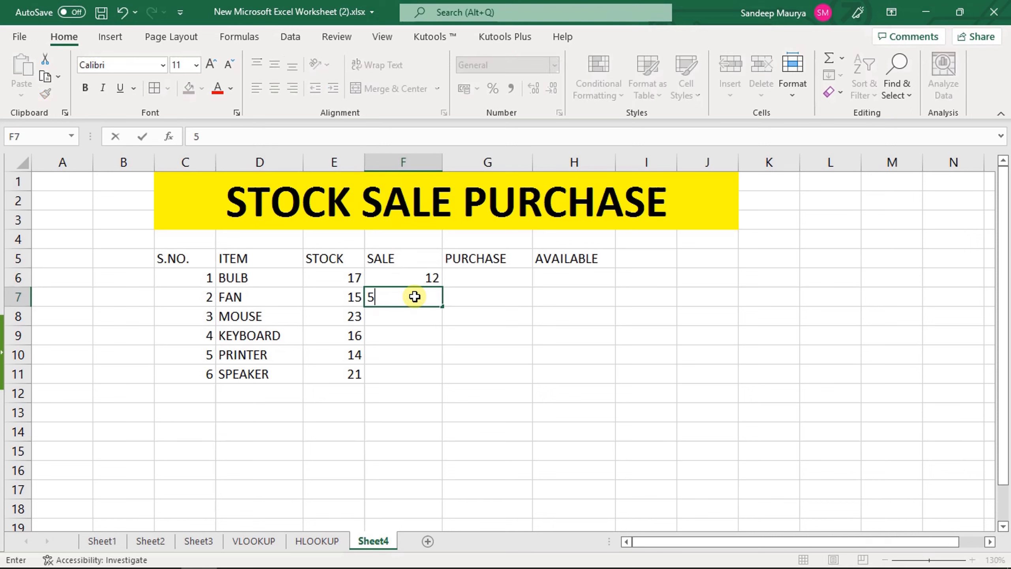
pyautogui.click(415, 321)
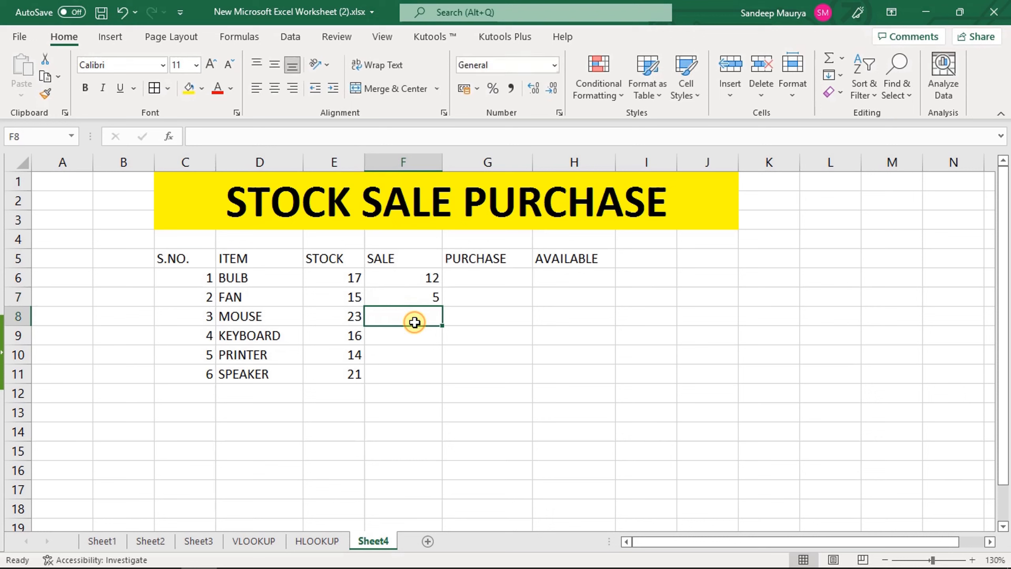
pyautogui.write('6')
# Enter the SALE quantities 8, 10 and 11 for KEYBOARD, PRINTER and SPEAKER in cells F9 to F11.
pyautogui.click(423, 335)
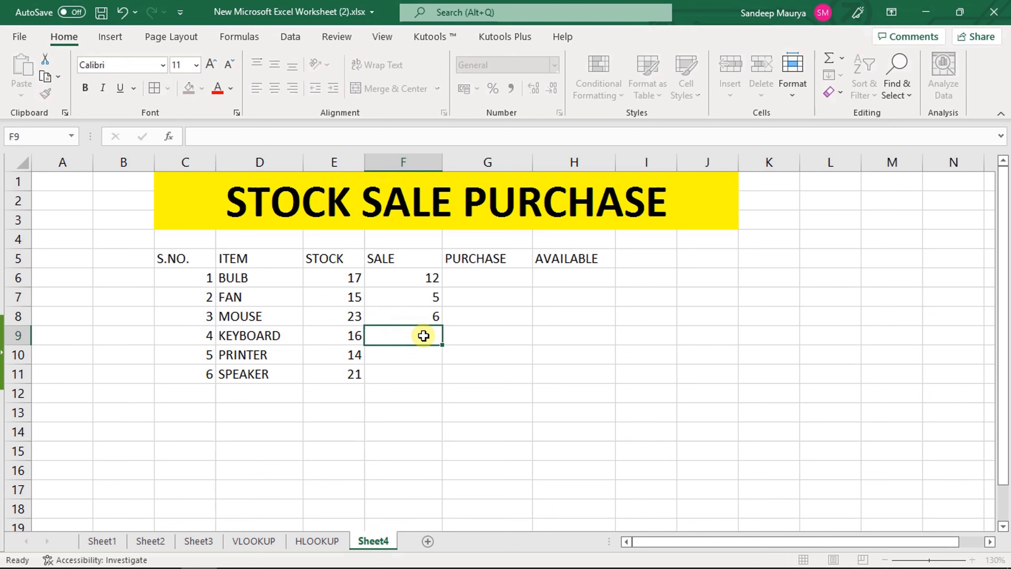
pyautogui.write('8')
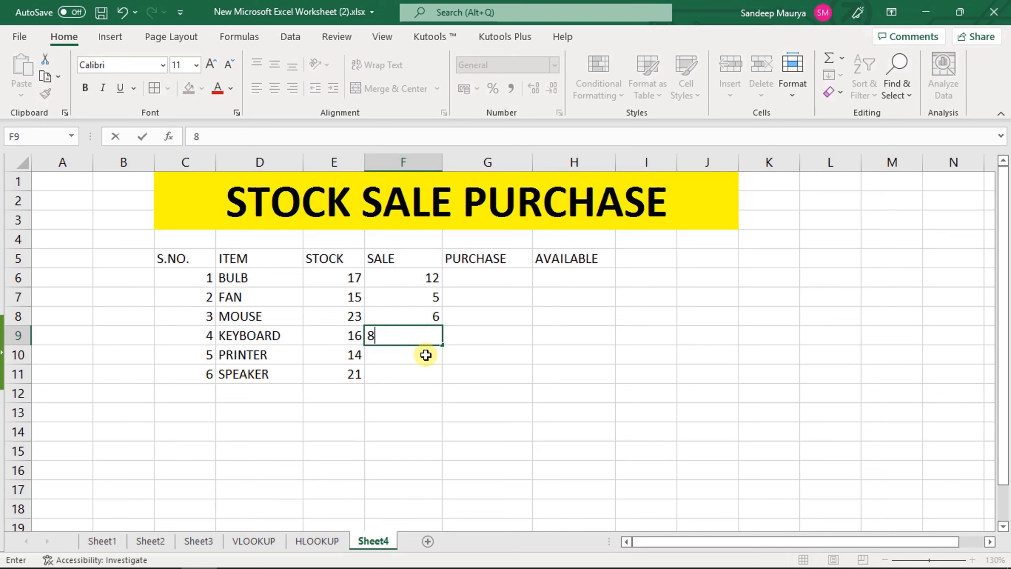
pyautogui.click(425, 355)
pyautogui.write('1')
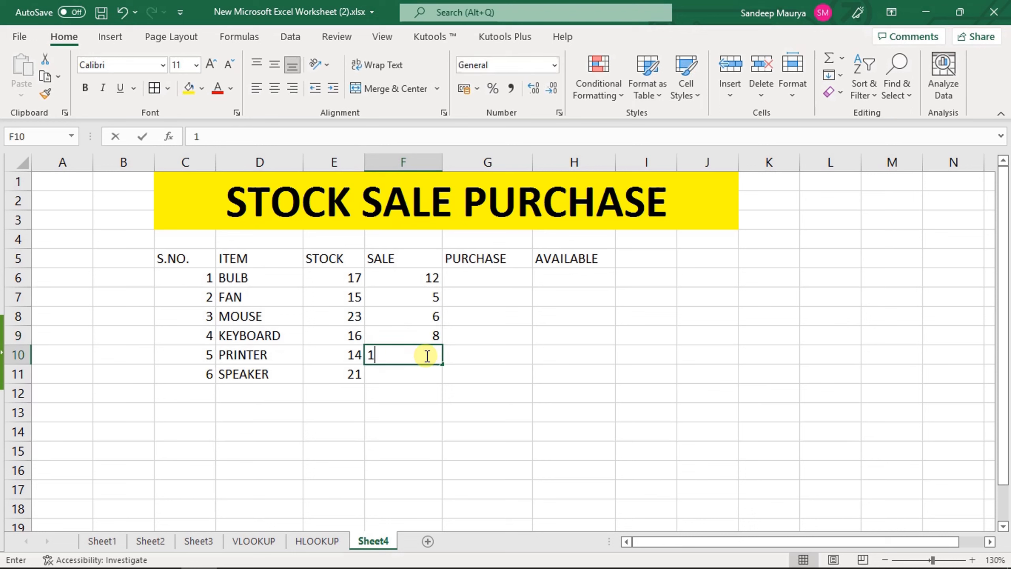
pyautogui.write('0')
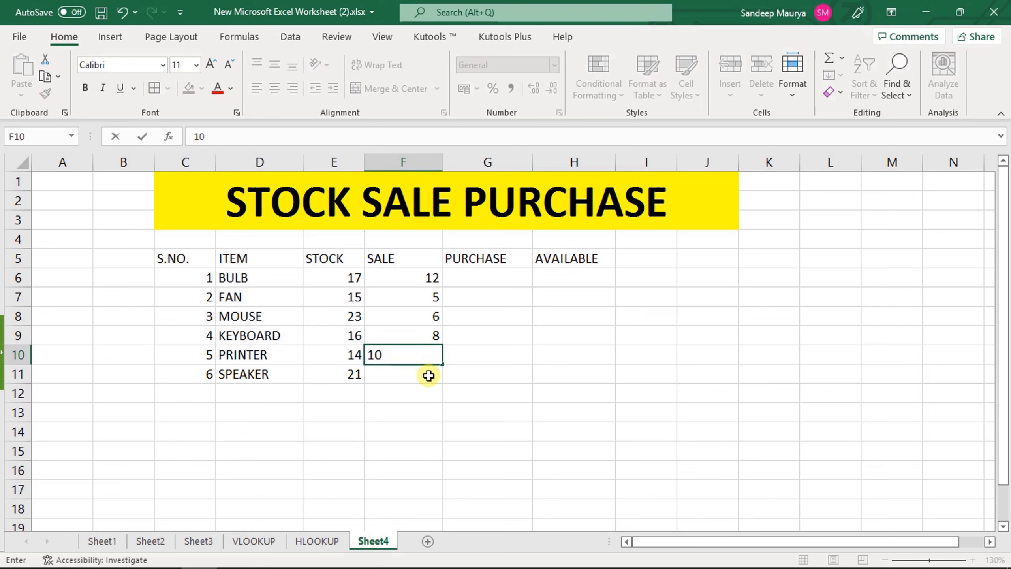
pyautogui.click(428, 376)
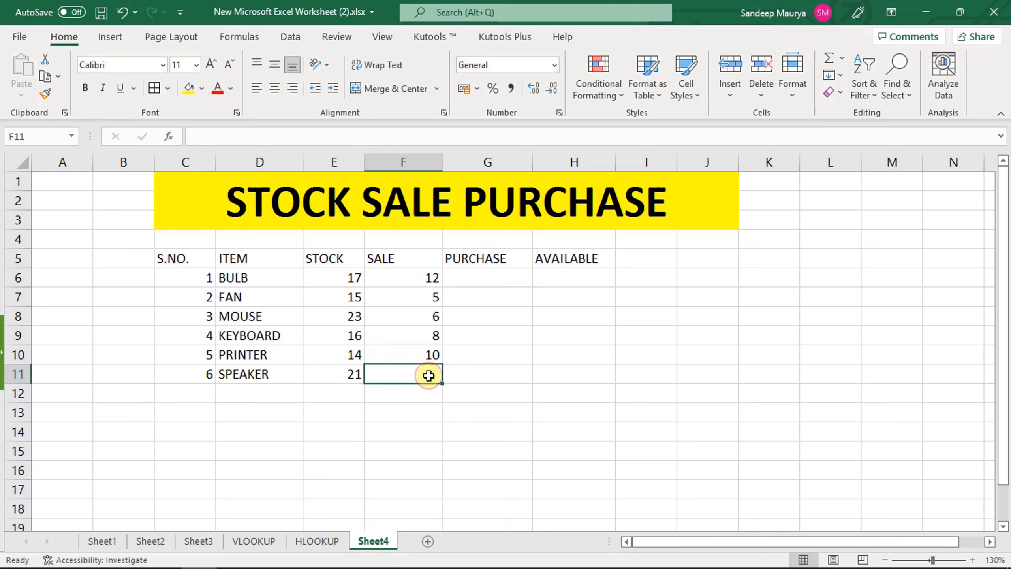
pyautogui.write('11')
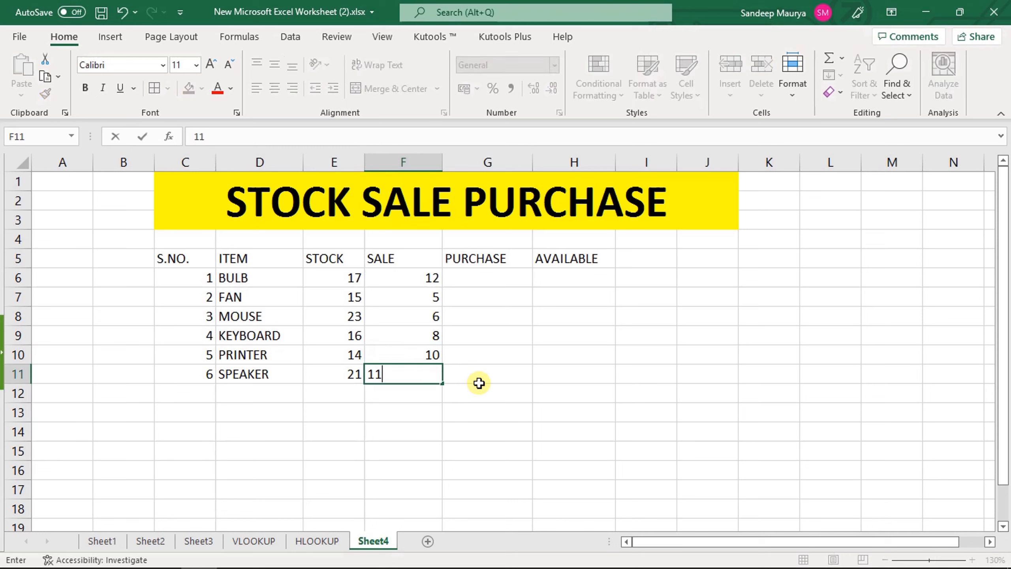
pyautogui.click(479, 382)
# Enter the PURCHASE quantities 8, 7 and 9 for BULB, FAN and MOUSE in cells G6 to G8.
pyautogui.click(496, 276)
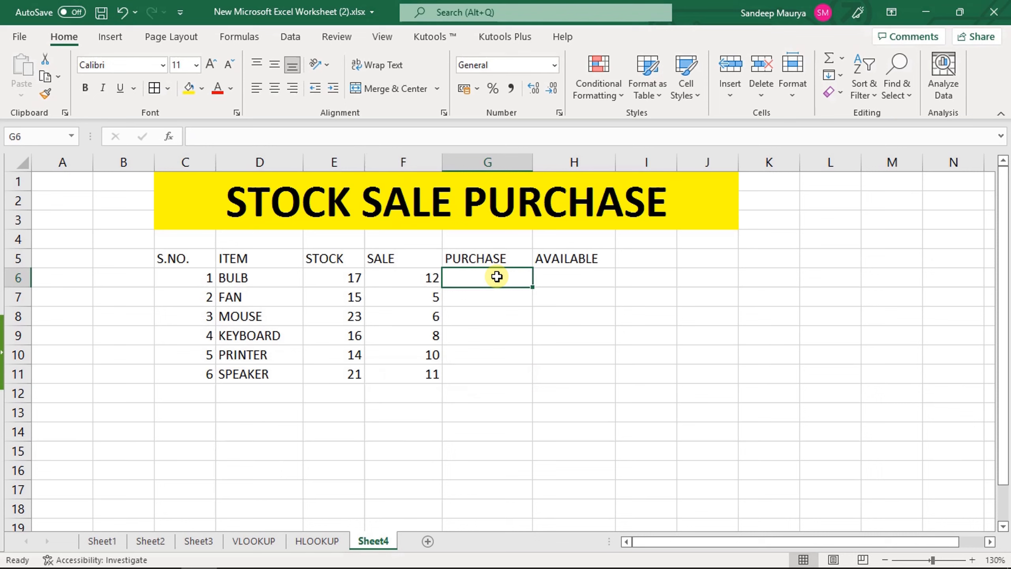
pyautogui.write('8')
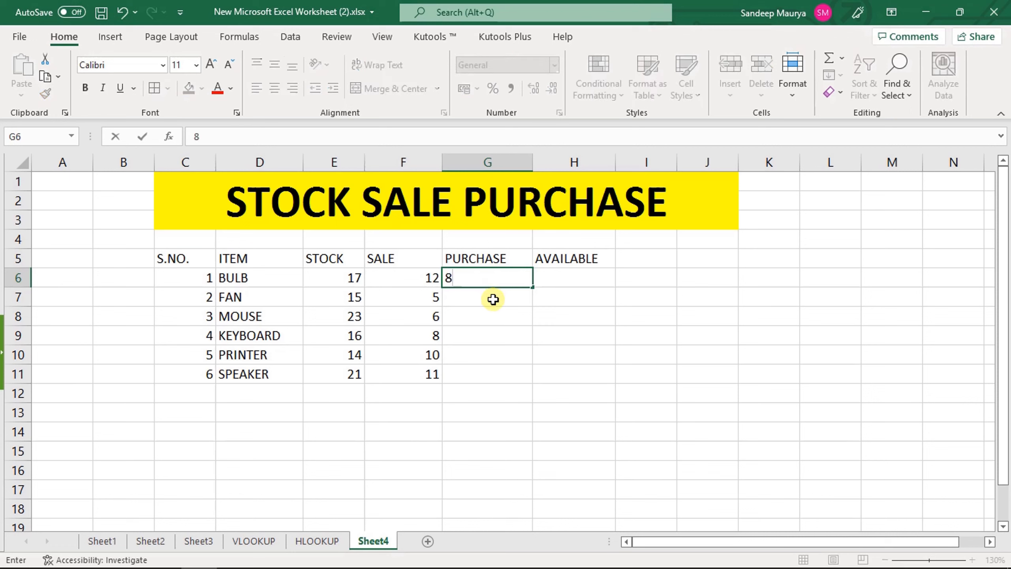
pyautogui.click(493, 298)
pyautogui.write('7')
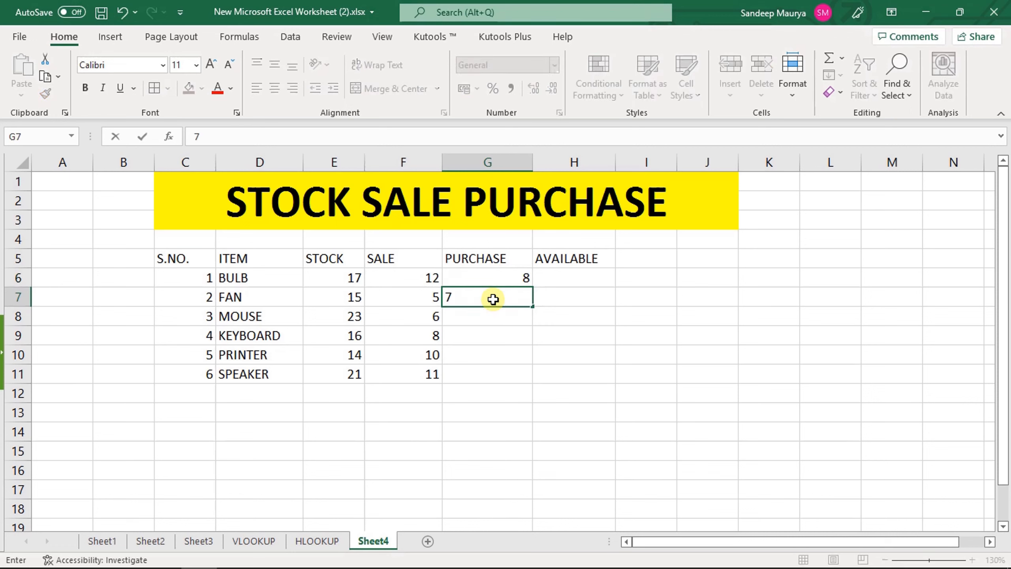
pyautogui.click(502, 319)
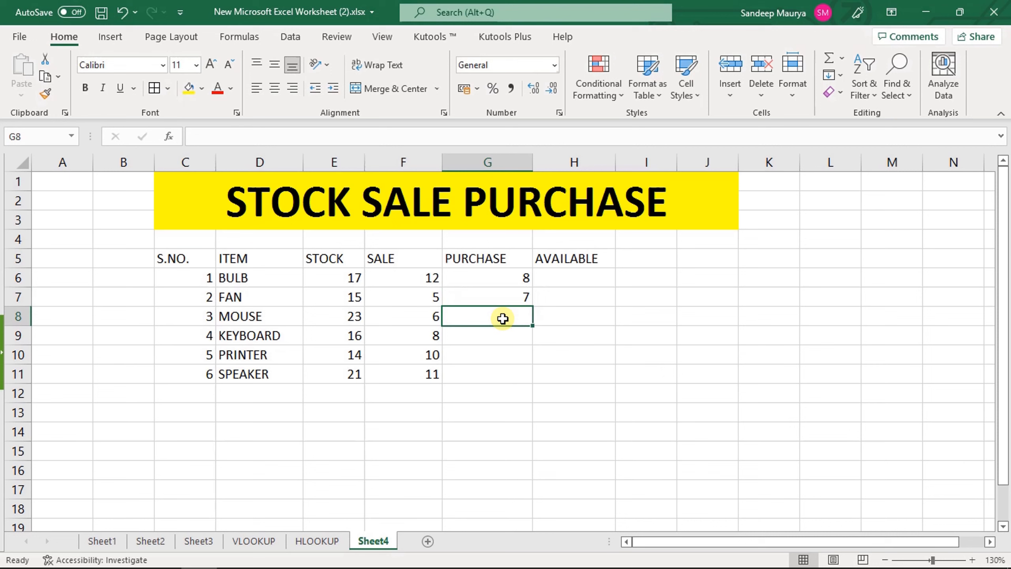
pyautogui.write('9')
# Enter the PURCHASE quantities 12, 17 and 16 for KEYBOARD, PRINTER and SPEAKER in cells G9 to G11.
pyautogui.click(505, 338)
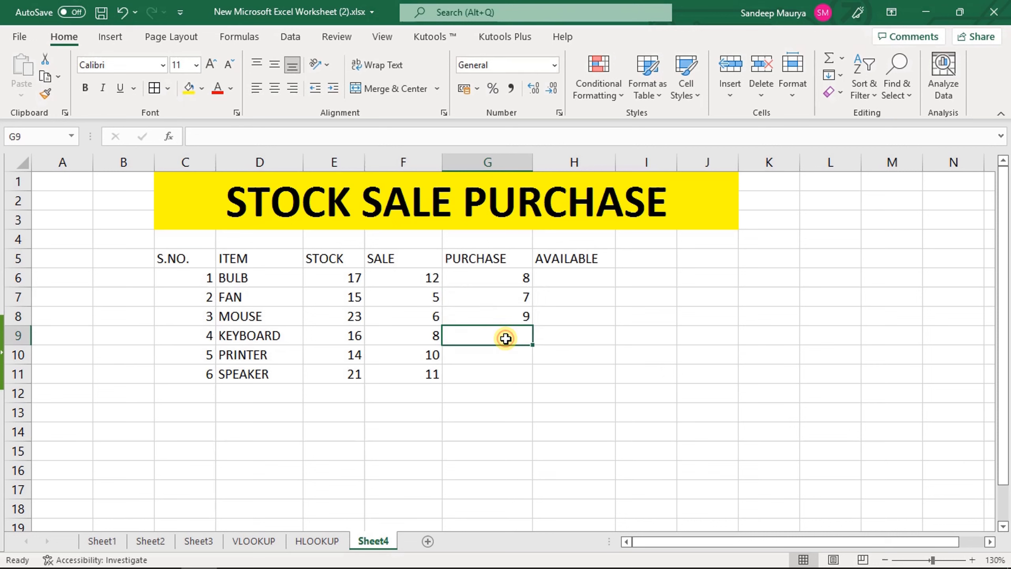
pyautogui.write('12')
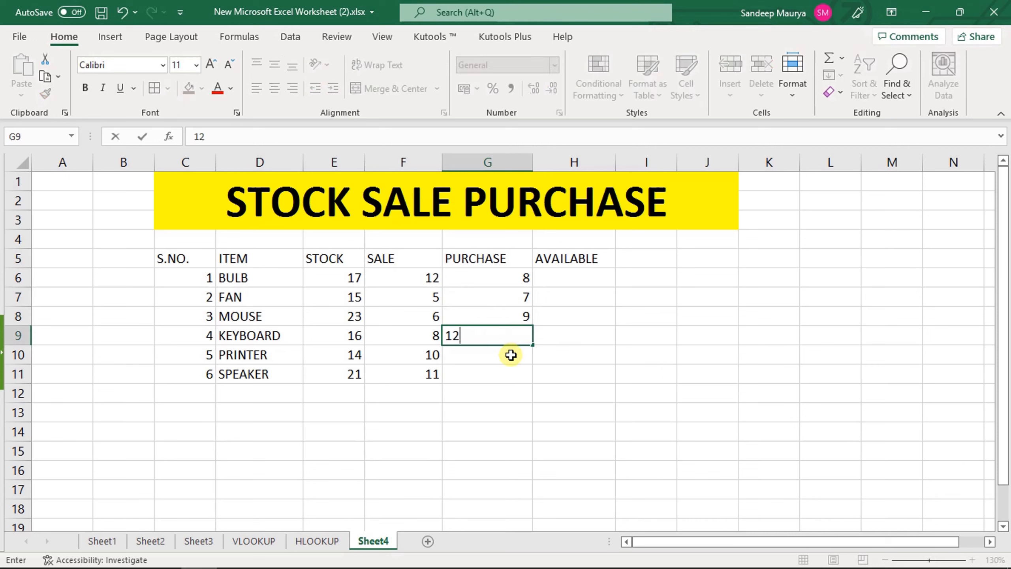
pyautogui.click(510, 353)
pyautogui.write('17')
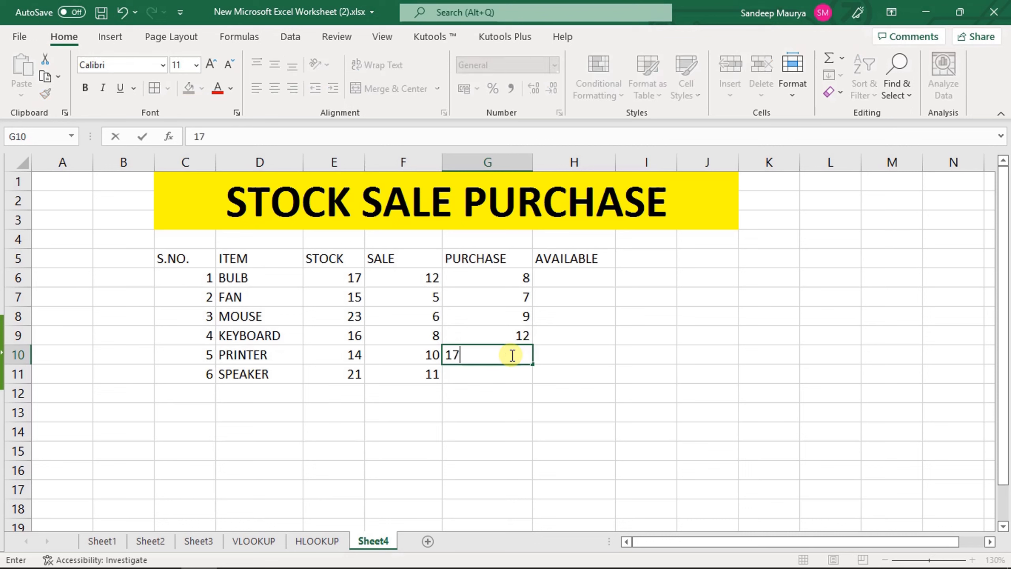
pyautogui.click(516, 373)
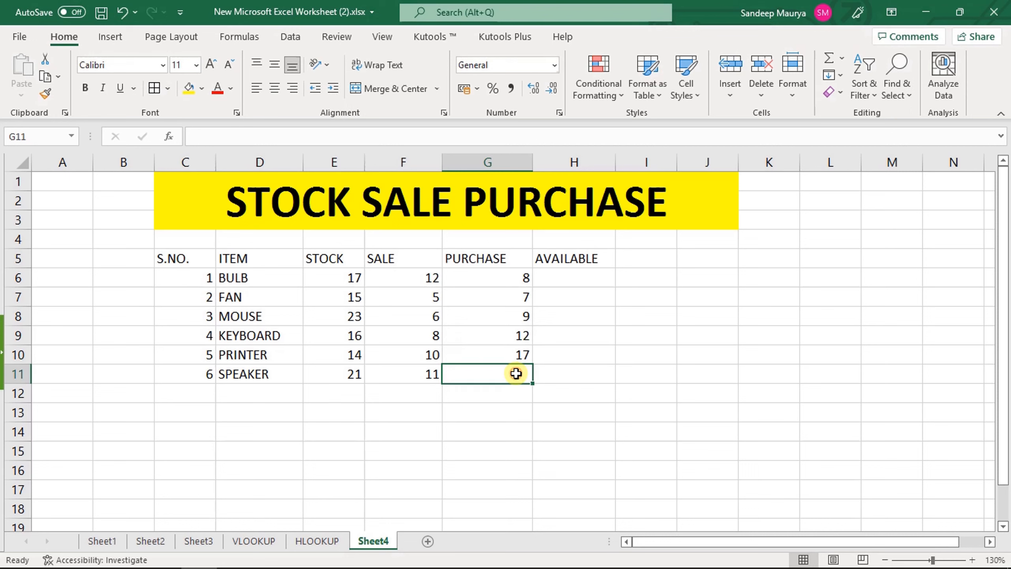
pyautogui.write('16')
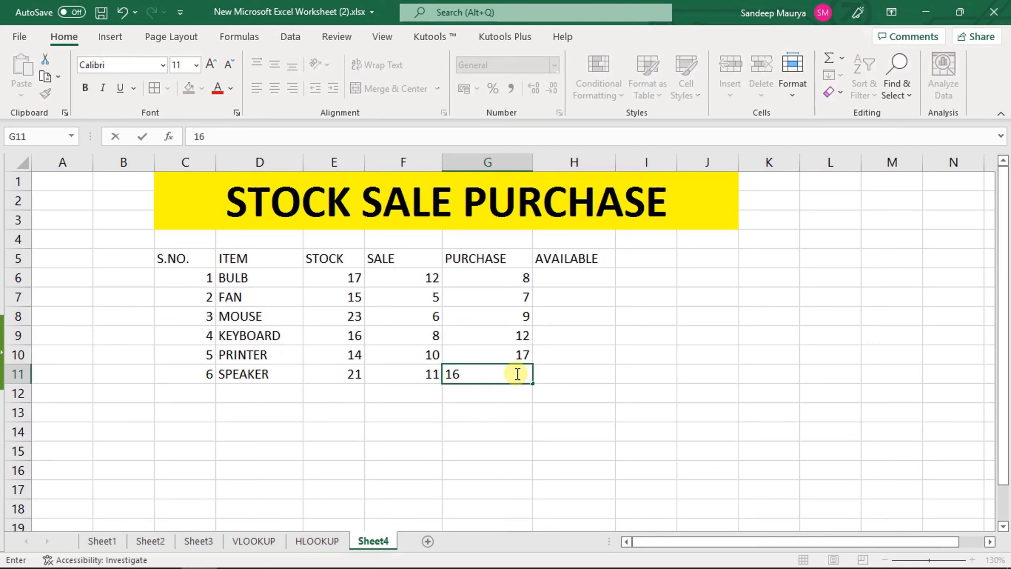
pyautogui.click(565, 375)
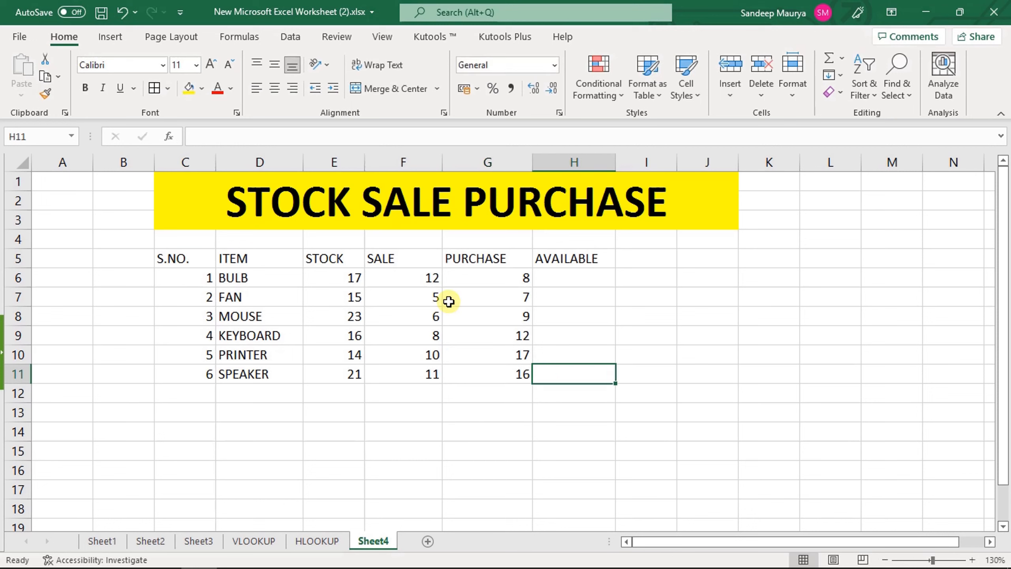
# Enter the formula =E6-F6+G6 in cell H6 to calculate the available quantity of BULB.
pyautogui.click(579, 259)
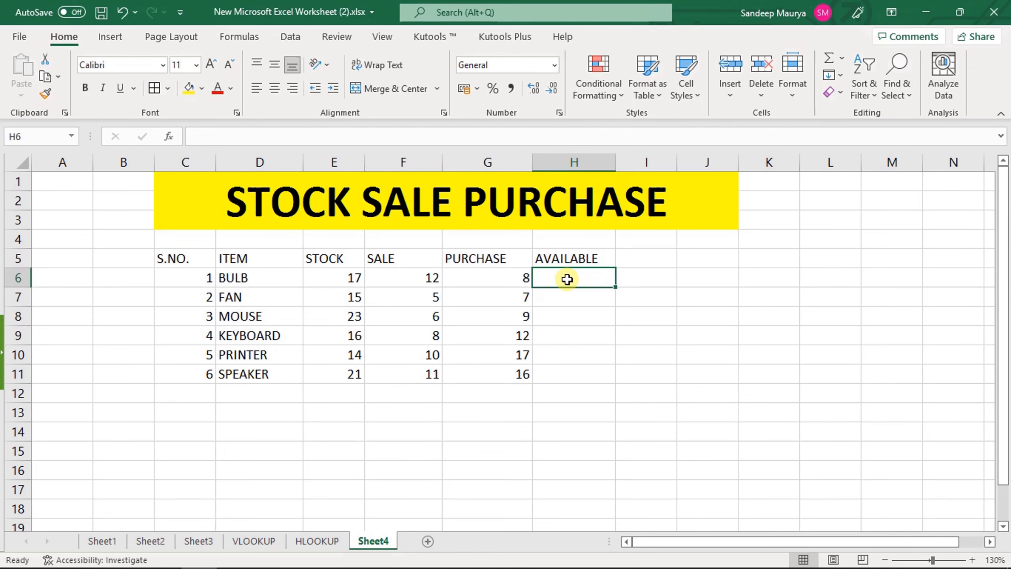
pyautogui.write('=')
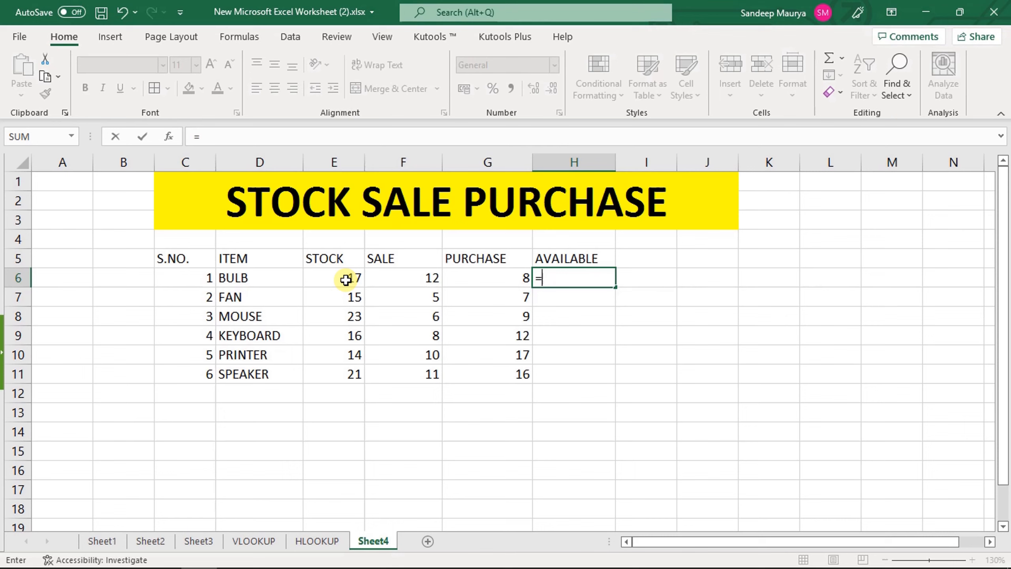
pyautogui.click(346, 280)
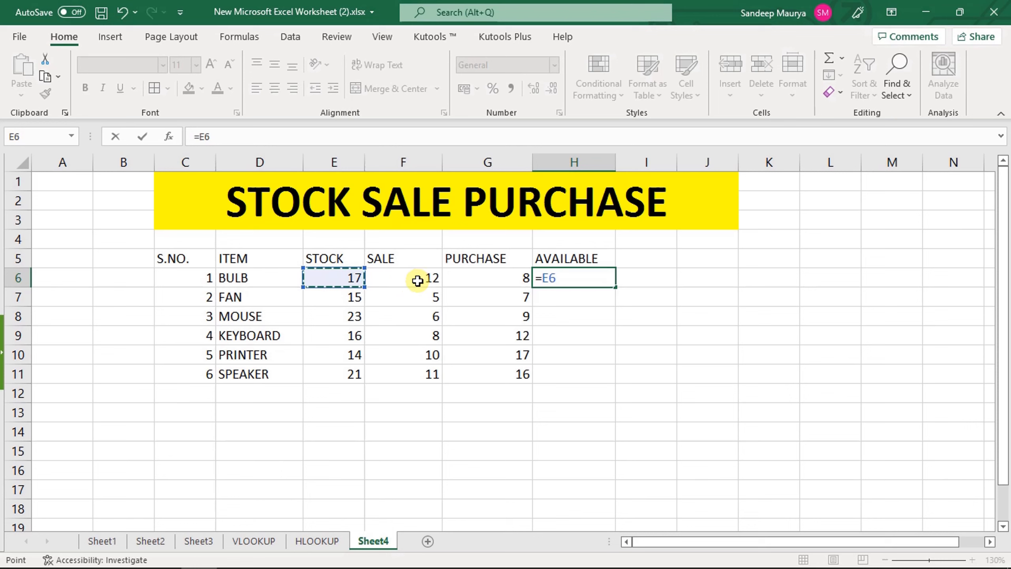
pyautogui.write('-')
pyautogui.click(421, 281)
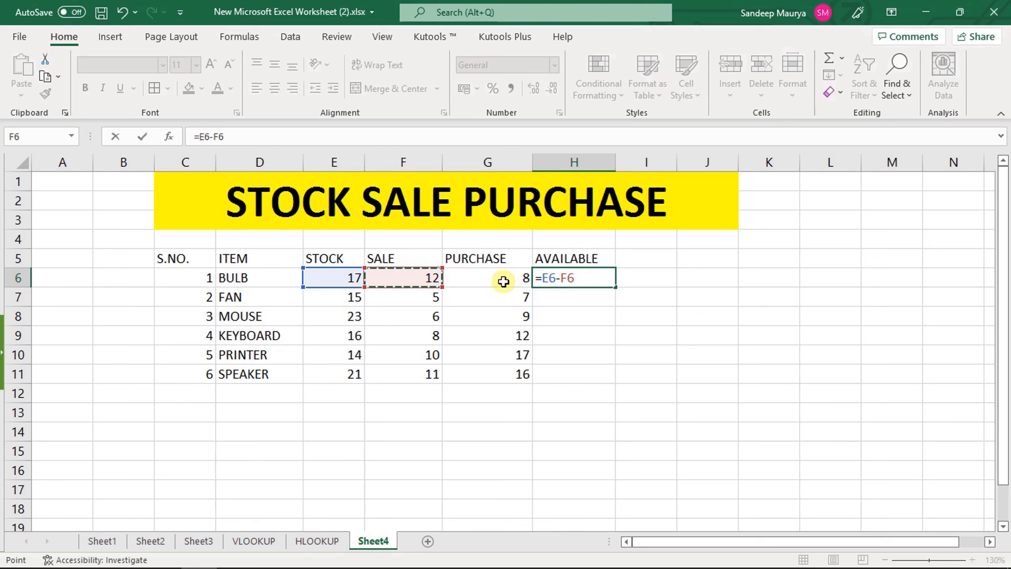
pyautogui.write('+')
pyautogui.click(501, 279)
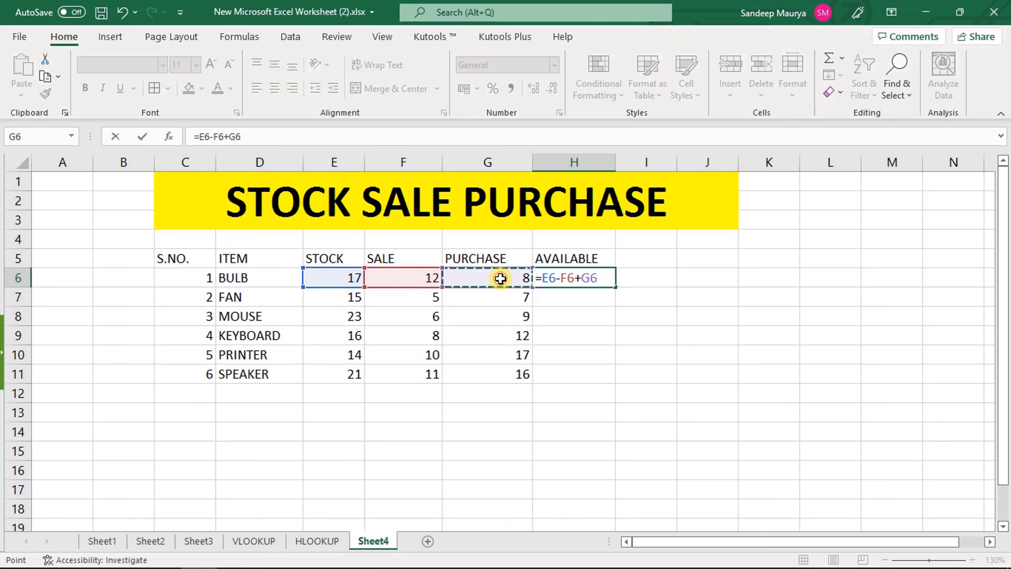
pyautogui.press('Return')
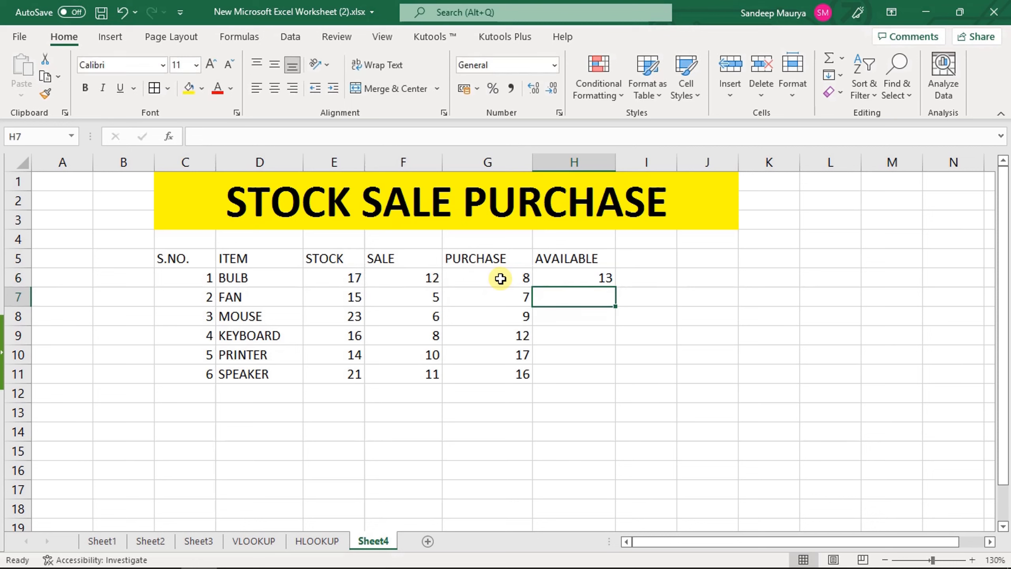
# Check the AVAILABLE formula in H6 against the BULB row's STOCK and SALE cells.
pyautogui.click(596, 278)
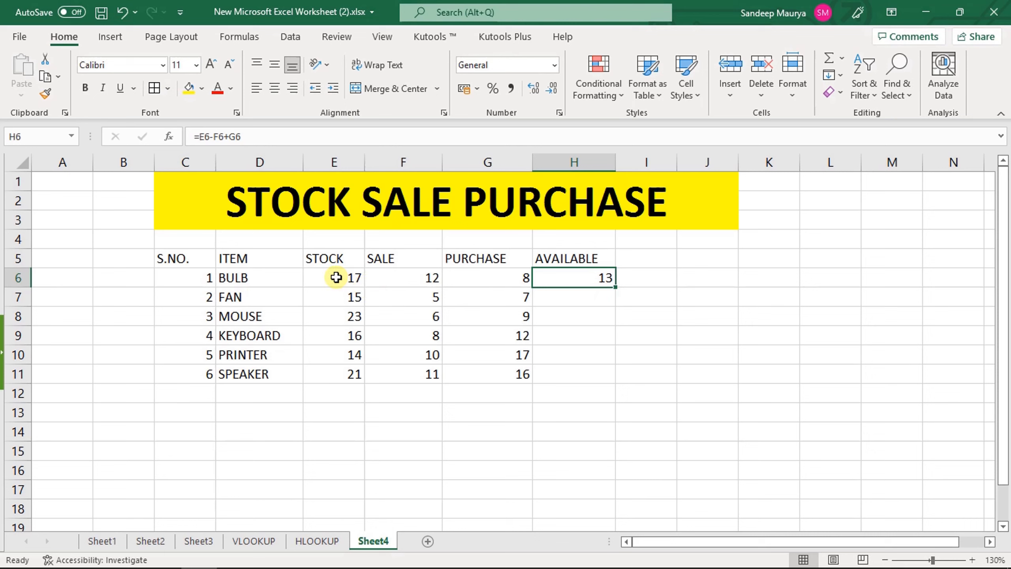
pyautogui.click(349, 279)
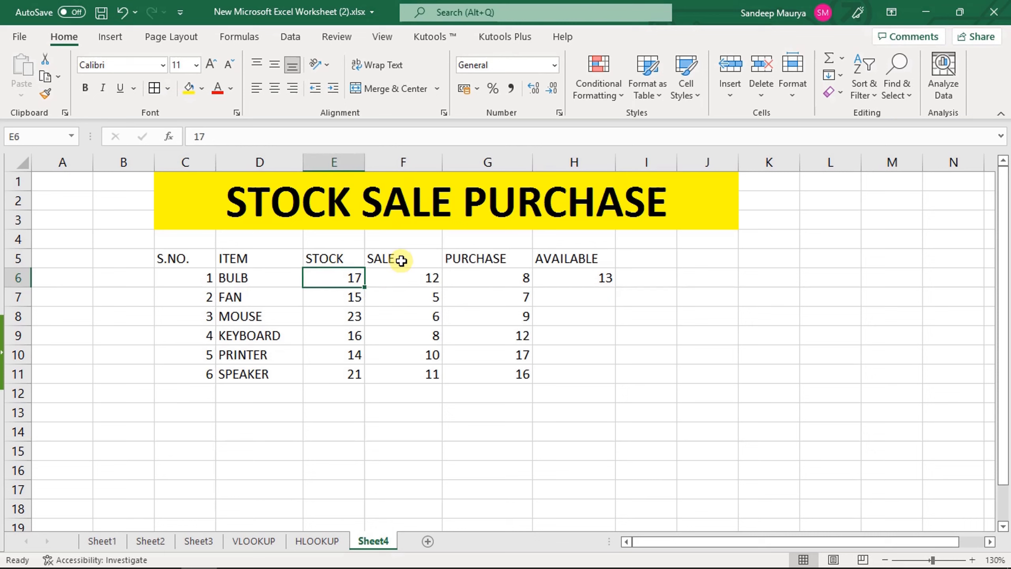
pyautogui.click(416, 277)
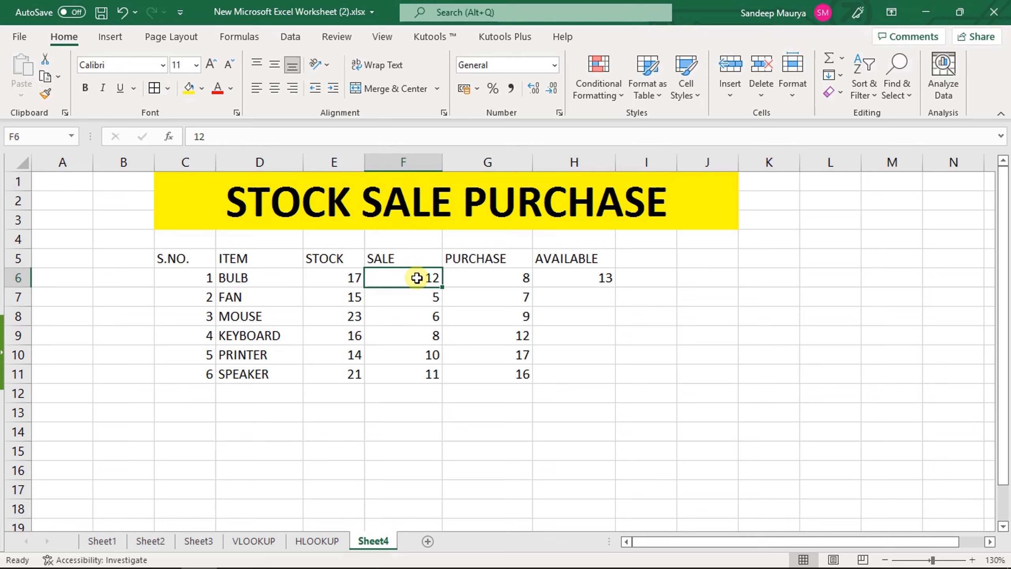
pyautogui.click(348, 279)
pyautogui.click(407, 279)
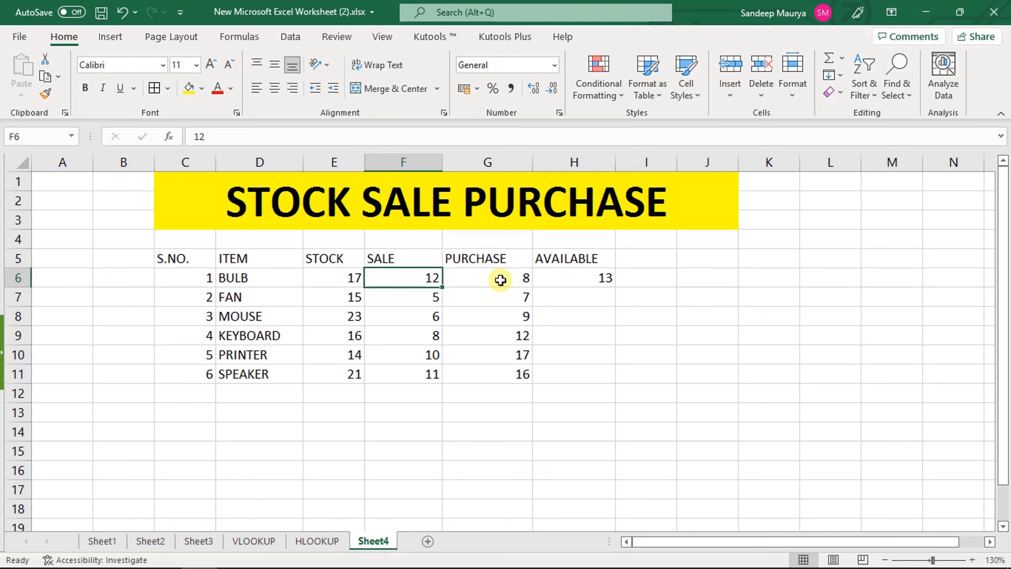
# Copy the AVAILABLE formula from H6 down through H11 for the remaining items.
pyautogui.click(599, 277)
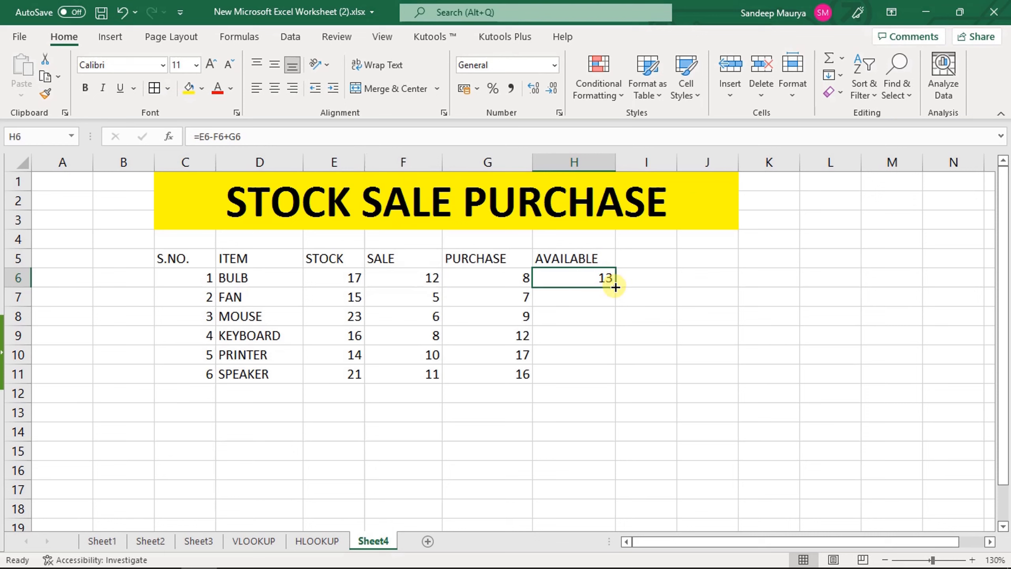
pyautogui.moveTo(614, 286); pyautogui.dragTo(609, 378)
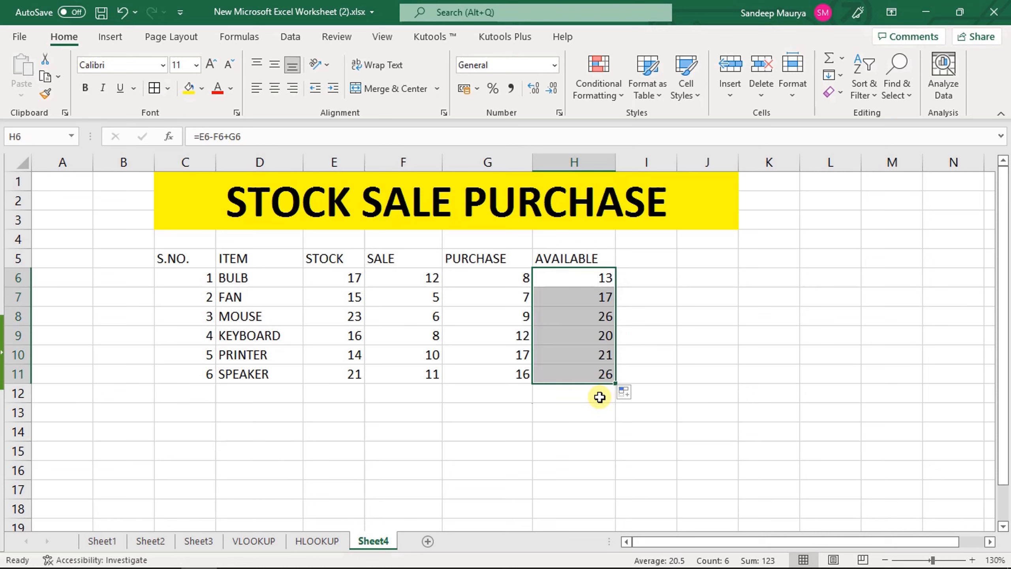
pyautogui.click(599, 396)
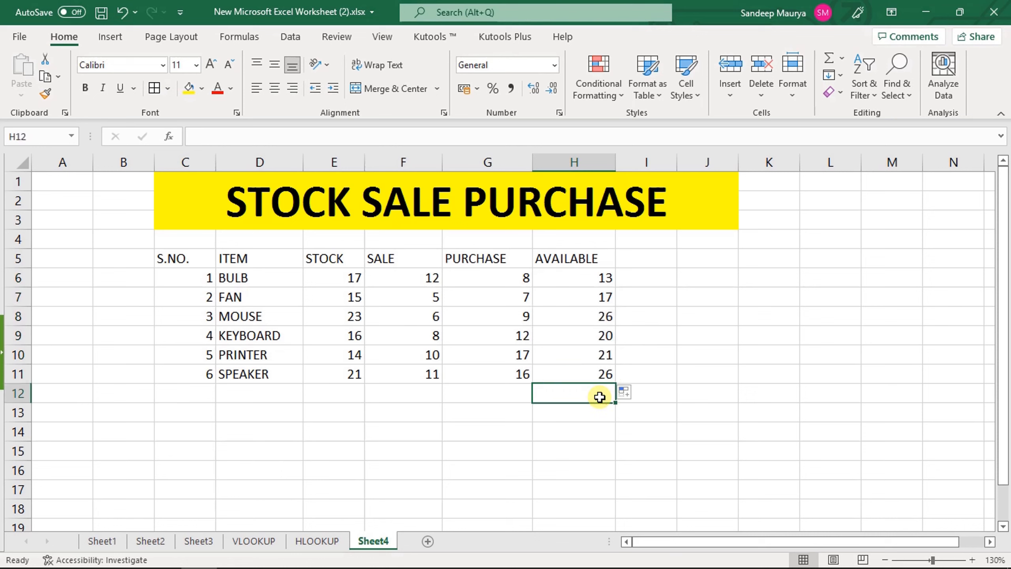
pyautogui.moveTo(601, 277); pyautogui.dragTo(594, 371)
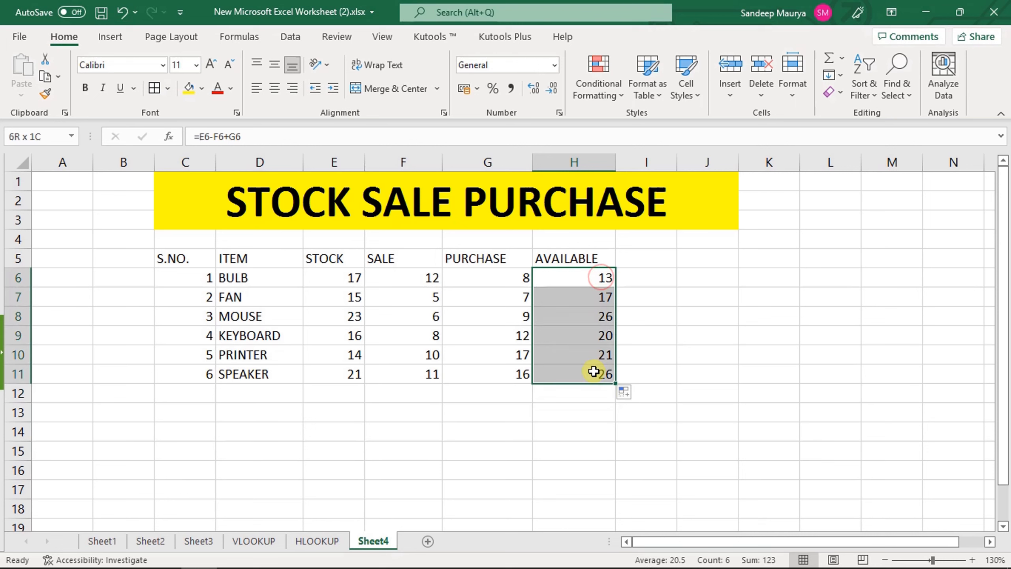
pyautogui.click(593, 391)
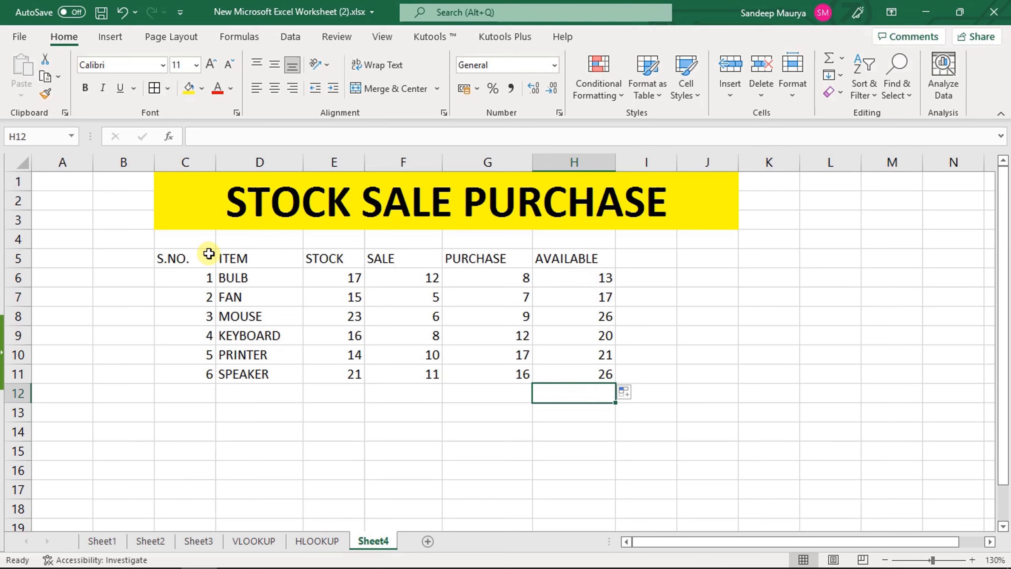
# Center the table C5:H11 vertically and horizontally and add borders around all its cells.
pyautogui.moveTo(209, 253); pyautogui.dragTo(604, 372)
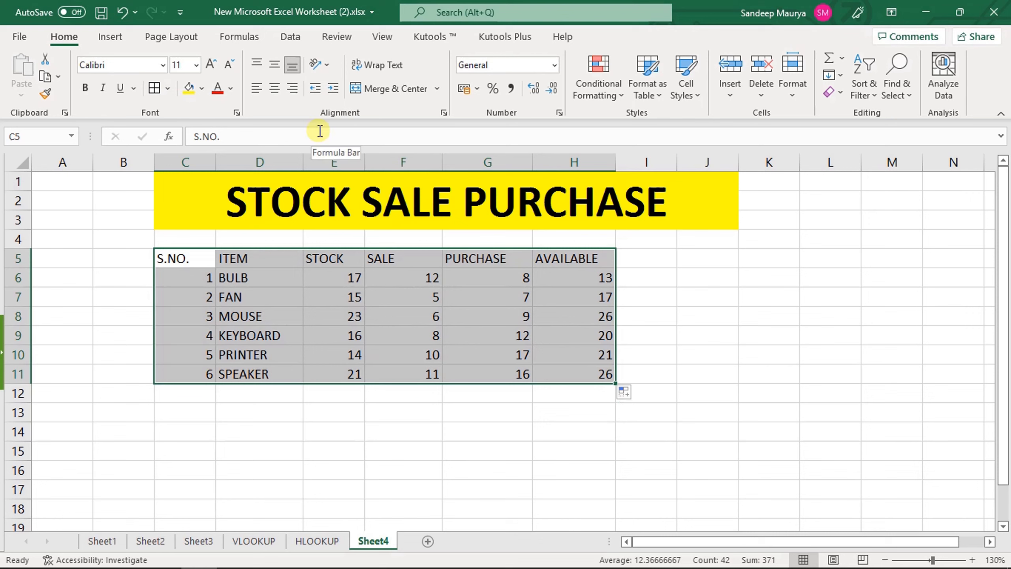
pyautogui.click(275, 84)
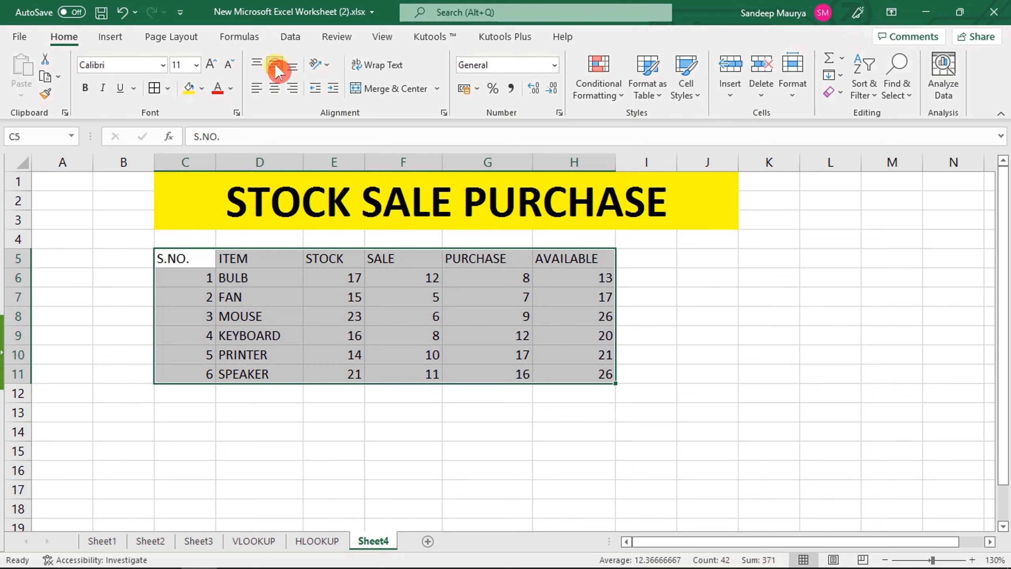
pyautogui.click(275, 90)
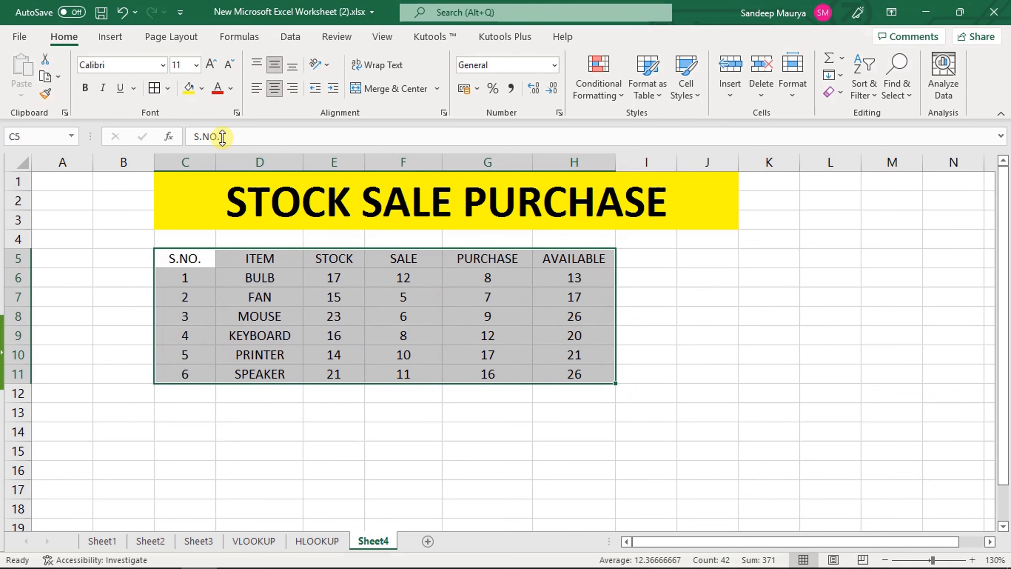
pyautogui.click(154, 88)
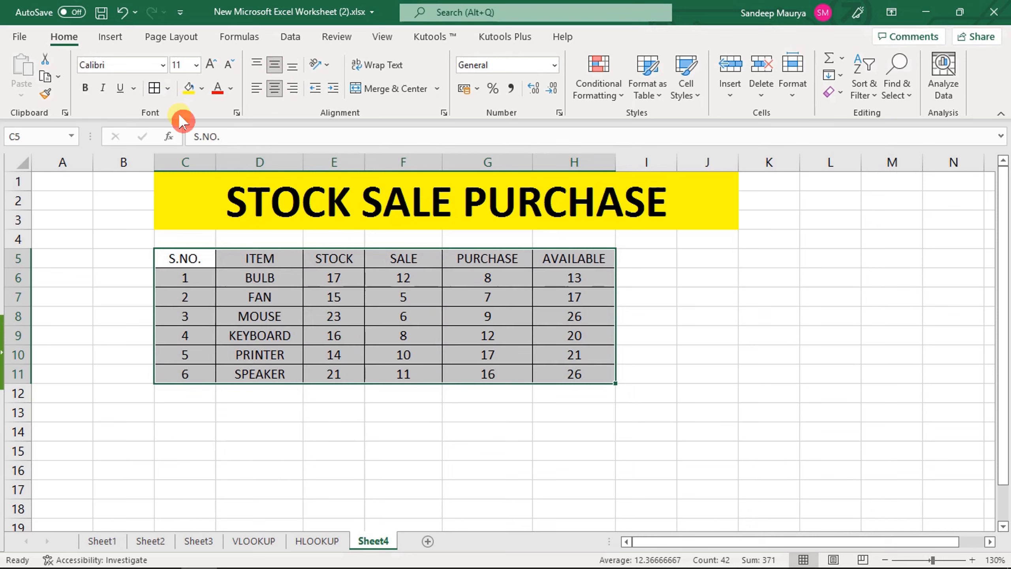
# Fill the table range C5:H11 with a light blue theme color.
pyautogui.click(201, 88)
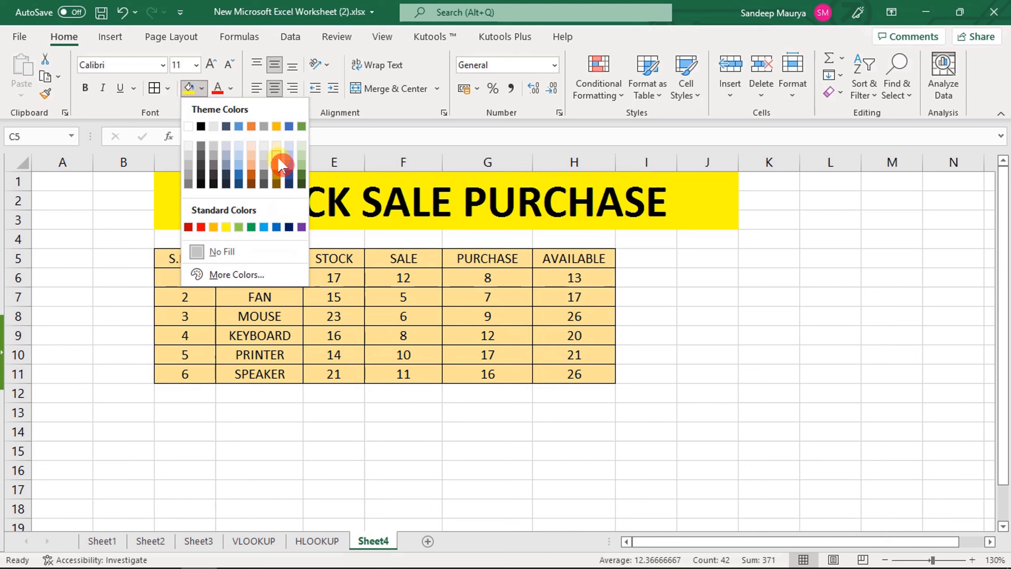
pyautogui.click(289, 156)
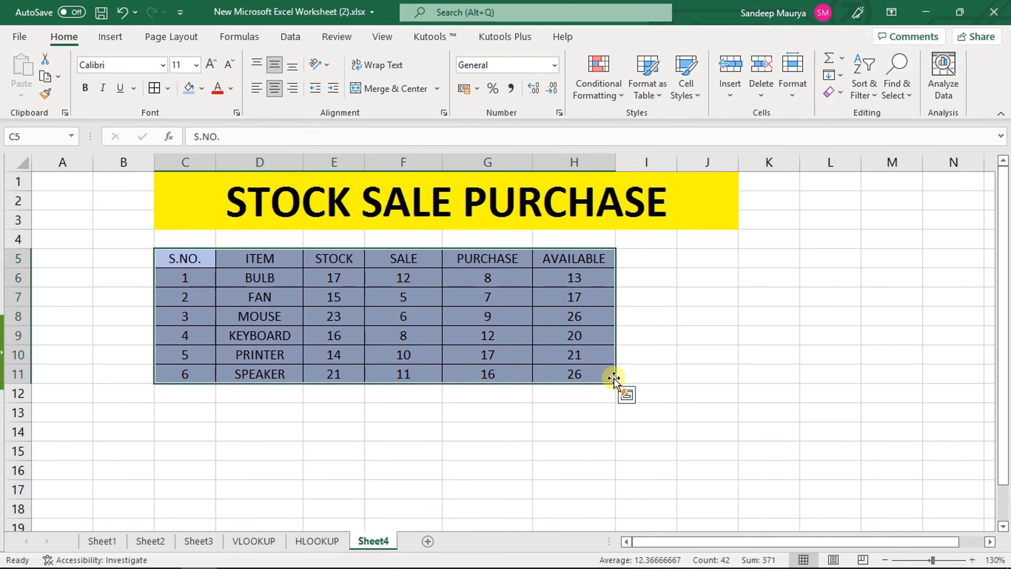
pyautogui.click(644, 396)
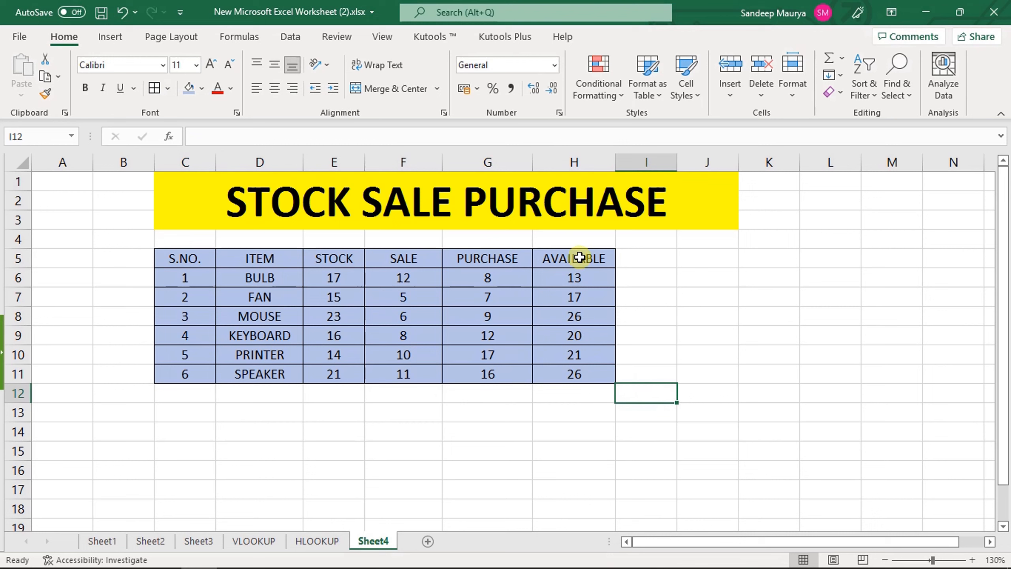
# Enter the formula =SUM(H6:H11) in cell H12 to total the AVAILABLE column.
pyautogui.click(584, 394)
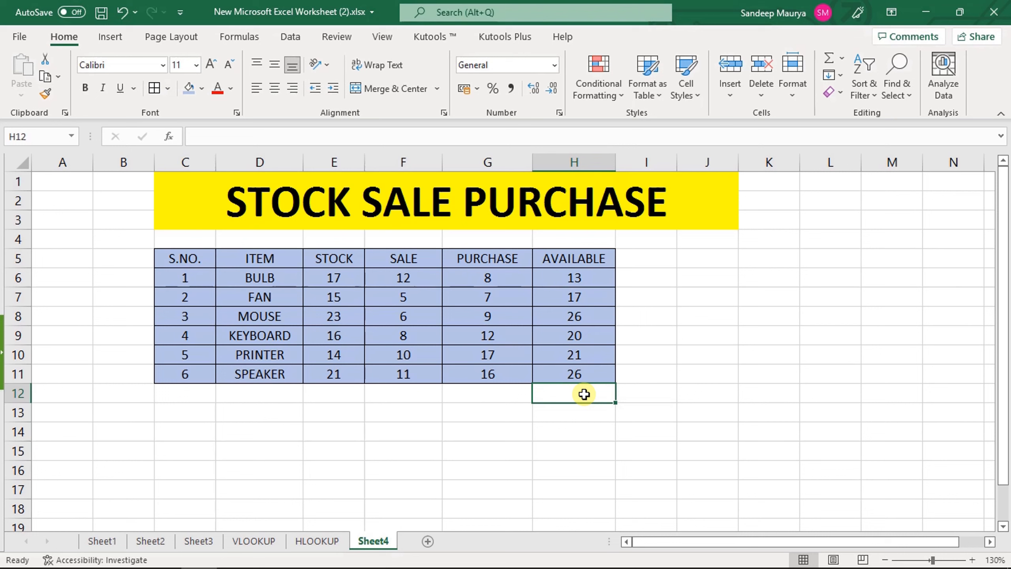
pyautogui.click(572, 393)
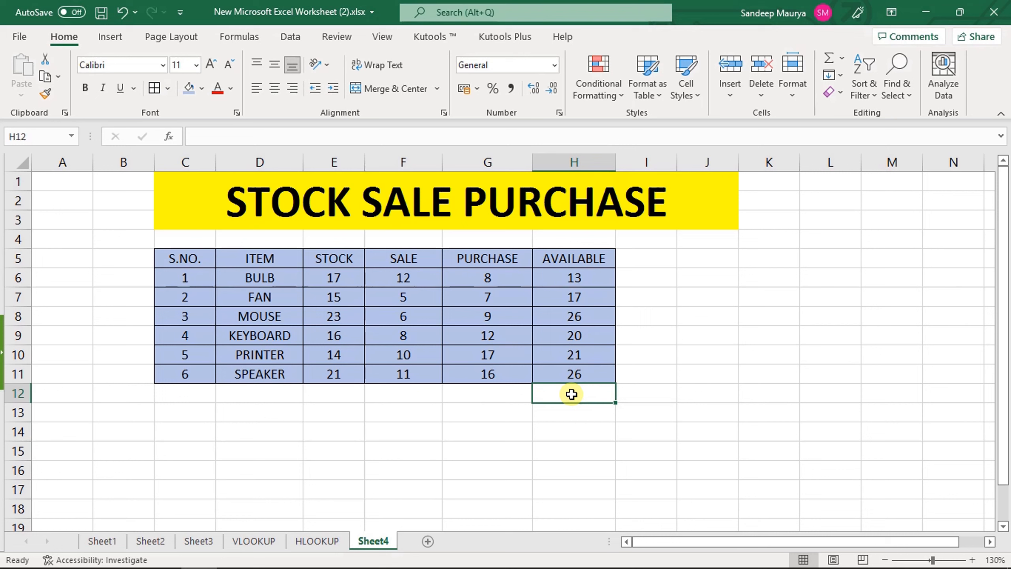
pyautogui.write('=SU')
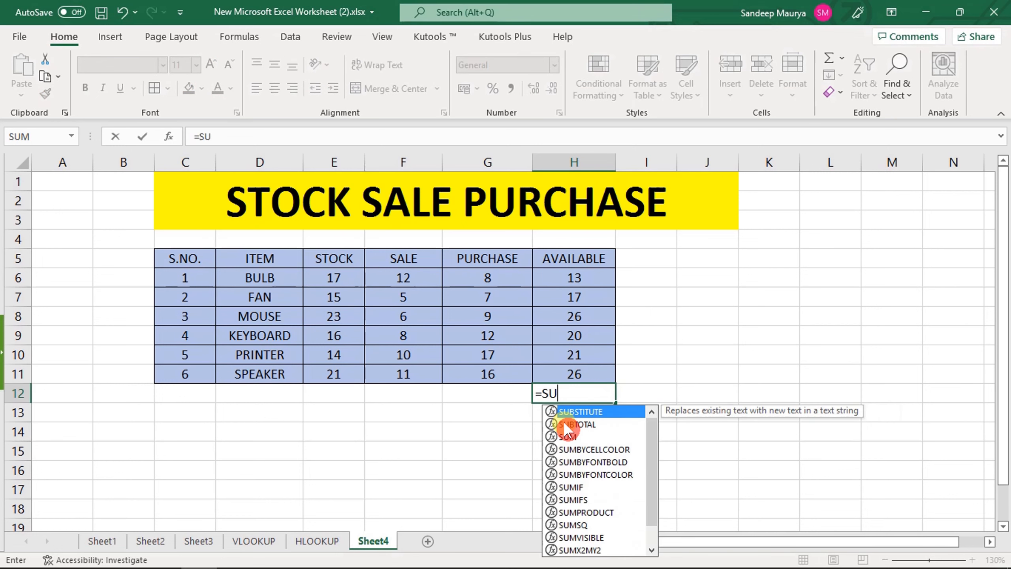
pyautogui.write('M(')
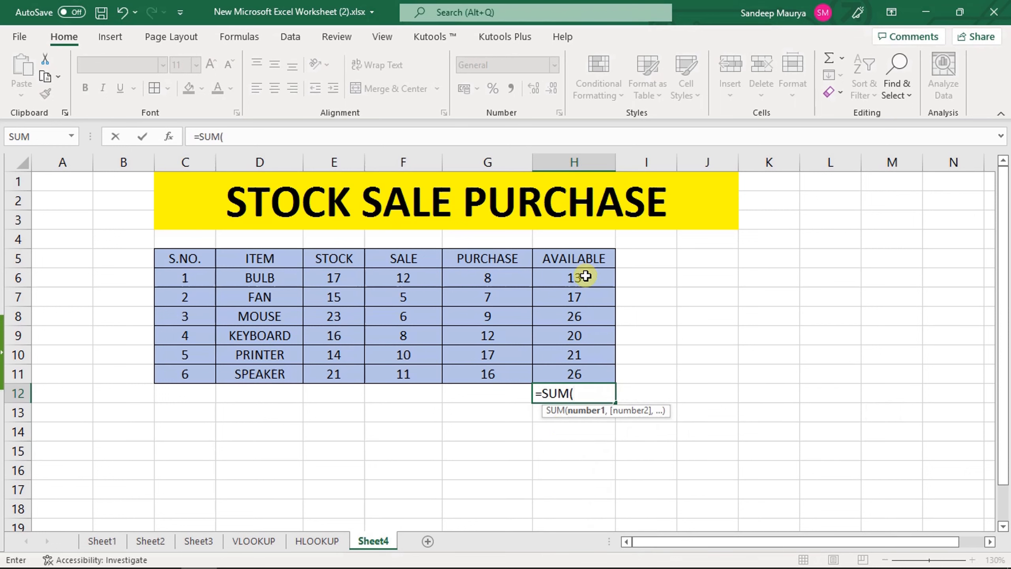
pyautogui.moveTo(586, 276); pyautogui.dragTo(586, 373)
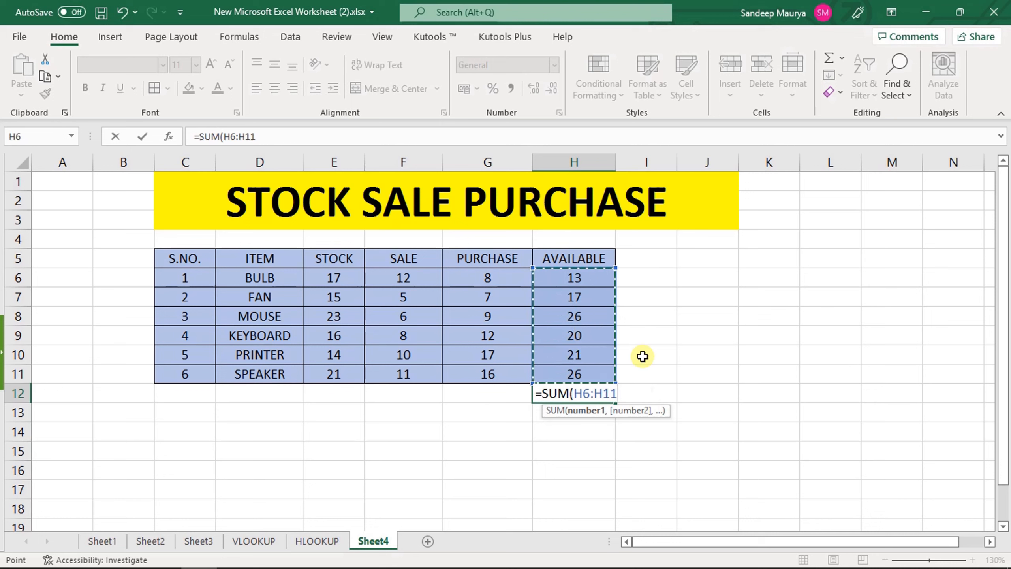
pyautogui.write(')')
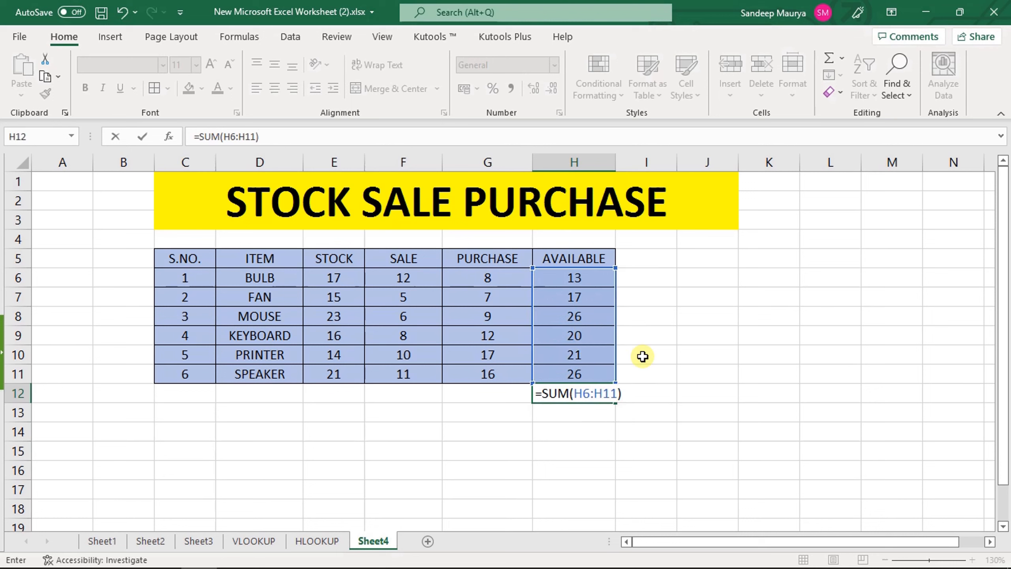
pyautogui.press('Return')
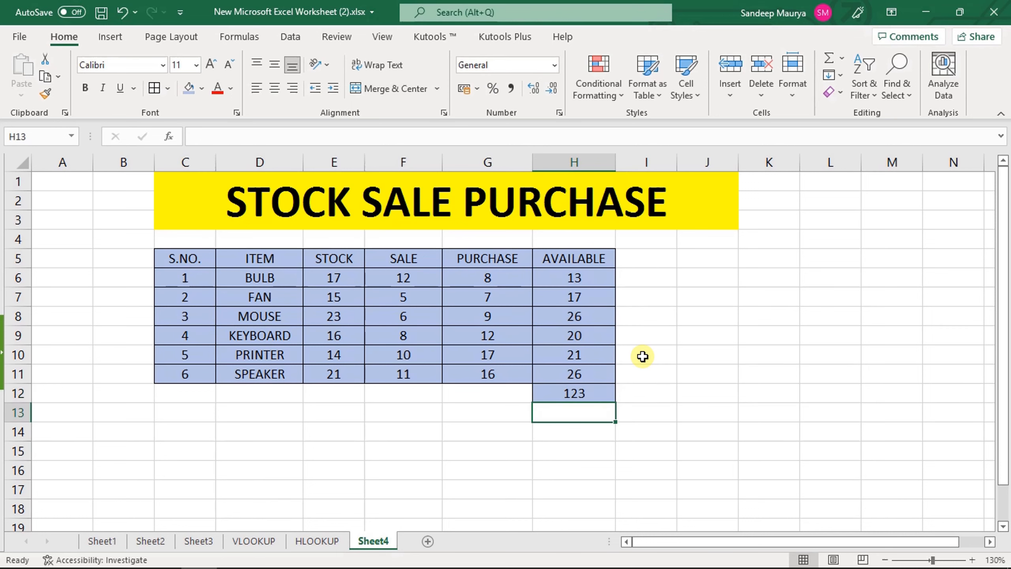
# Copy the total formula from H12 across to E12:G12 for the STOCK, SALE and PURCHASE columns.
pyautogui.click(585, 393)
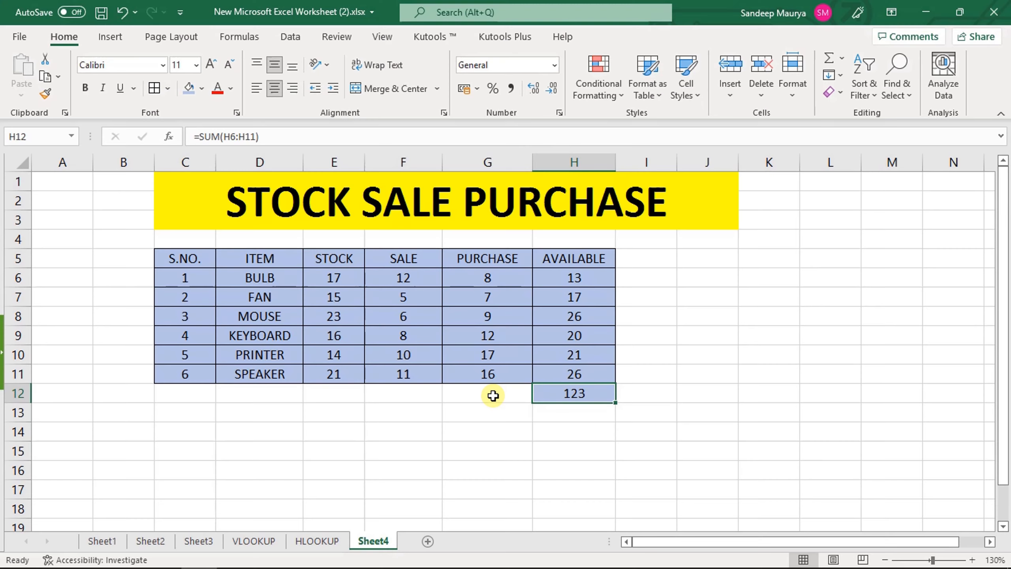
pyautogui.click(493, 394)
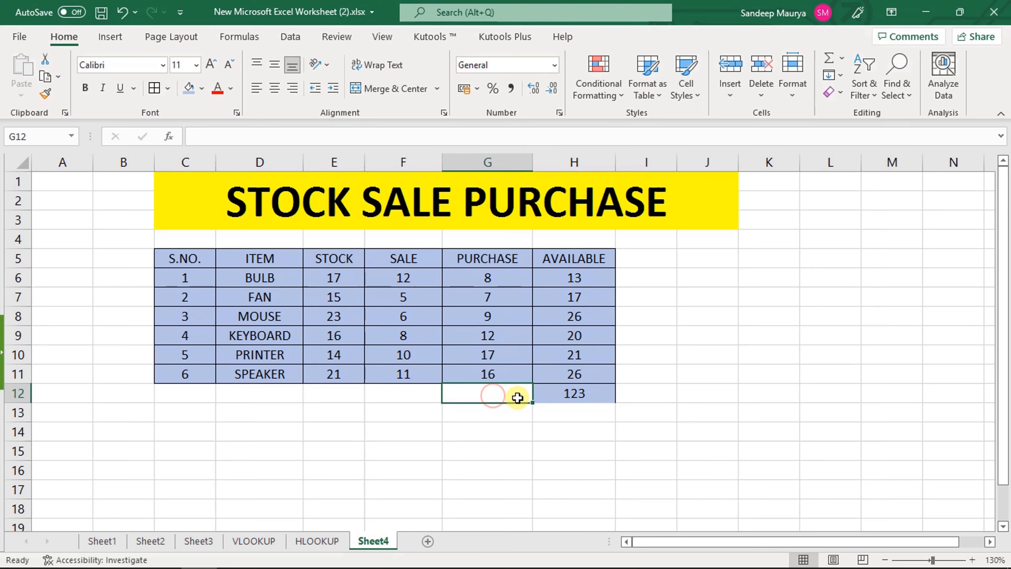
pyautogui.click(563, 393)
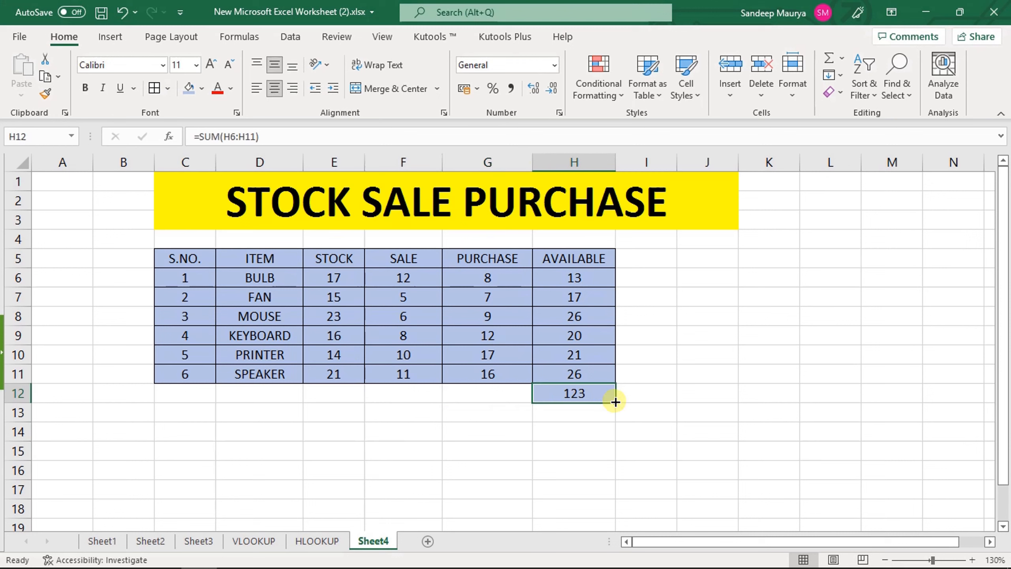
pyautogui.moveTo(614, 403); pyautogui.dragTo(325, 403)
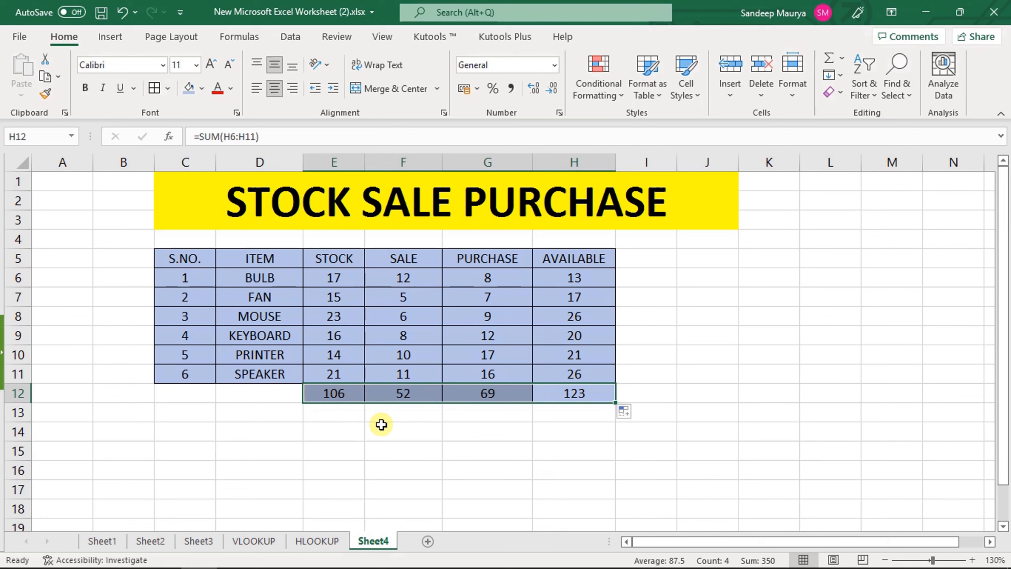
pyautogui.click(399, 424)
# Enter the label TOTAL in cell D12 of the totals row.
pyautogui.click(264, 395)
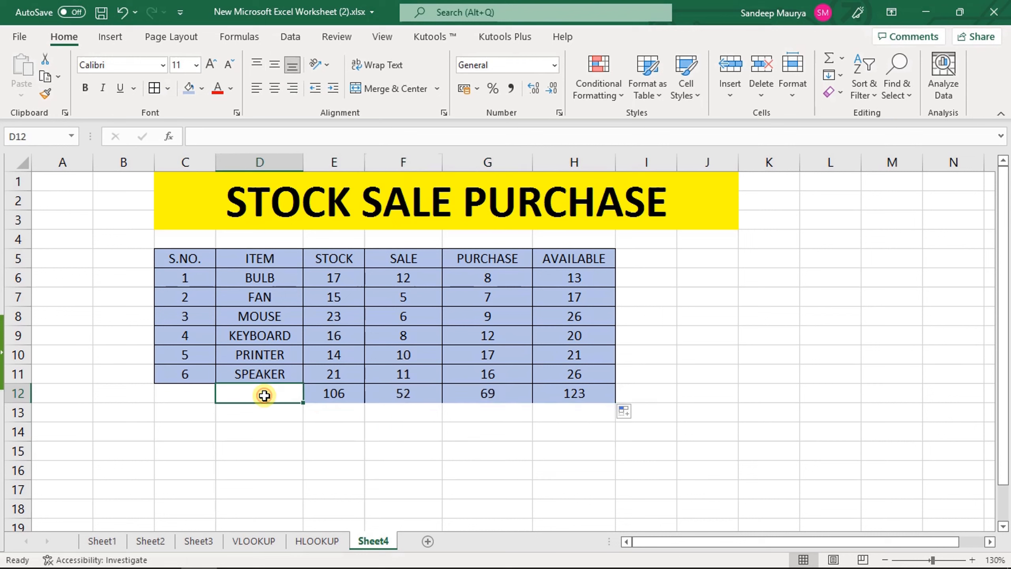
pyautogui.write('TOTAL')
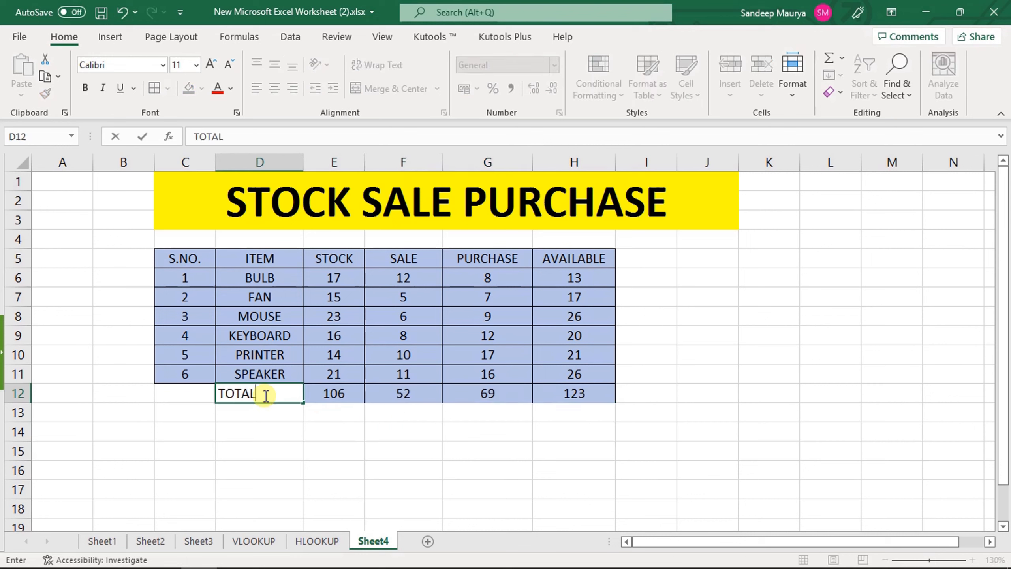
pyautogui.click(271, 417)
# Fill the totals row D12:H12 with a light gold theme color and add borders around all its cells.
pyautogui.moveTo(257, 395); pyautogui.dragTo(557, 389)
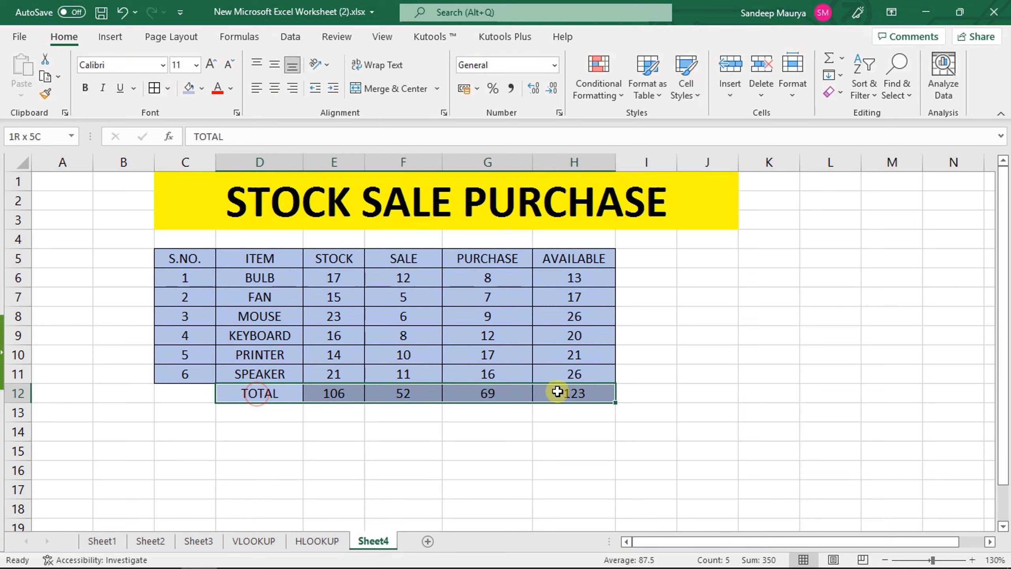
pyautogui.click(202, 88)
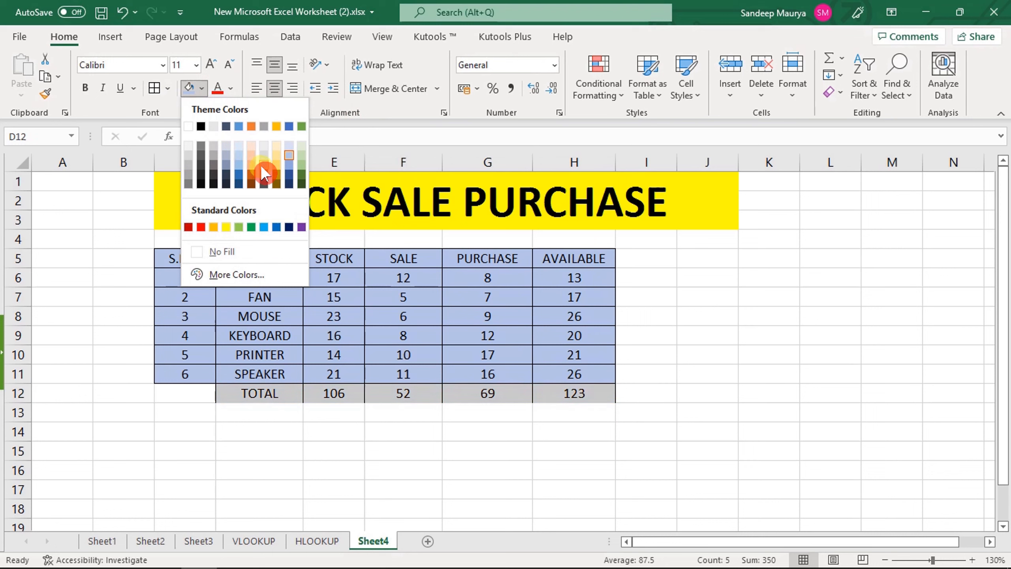
pyautogui.click(274, 161)
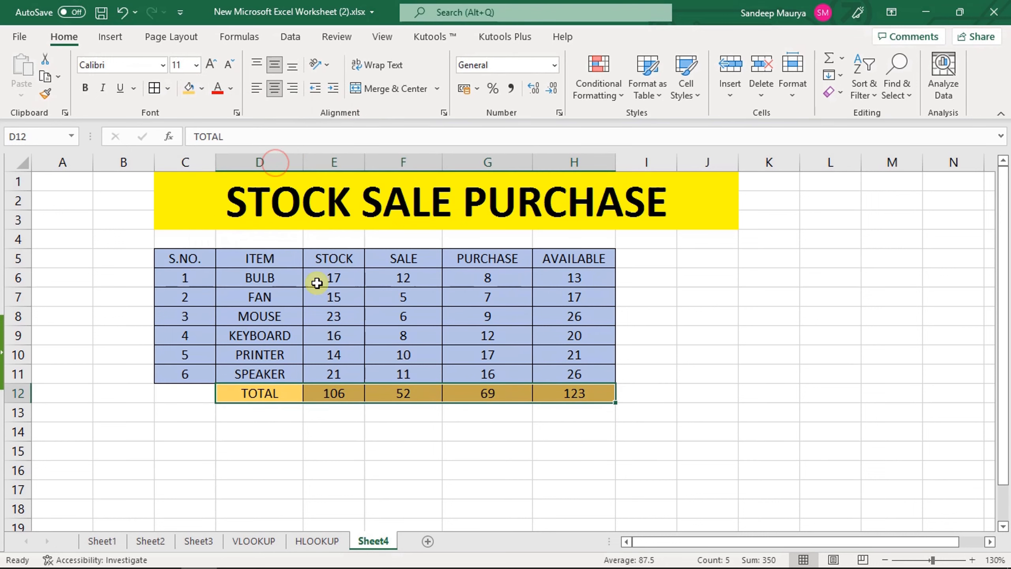
pyautogui.click(155, 87)
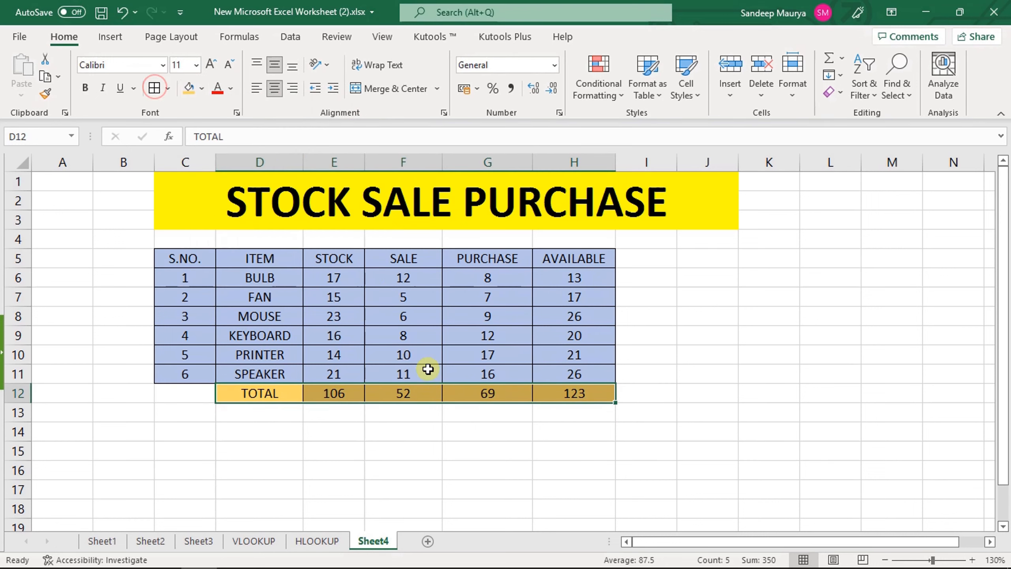
pyautogui.click(446, 427)
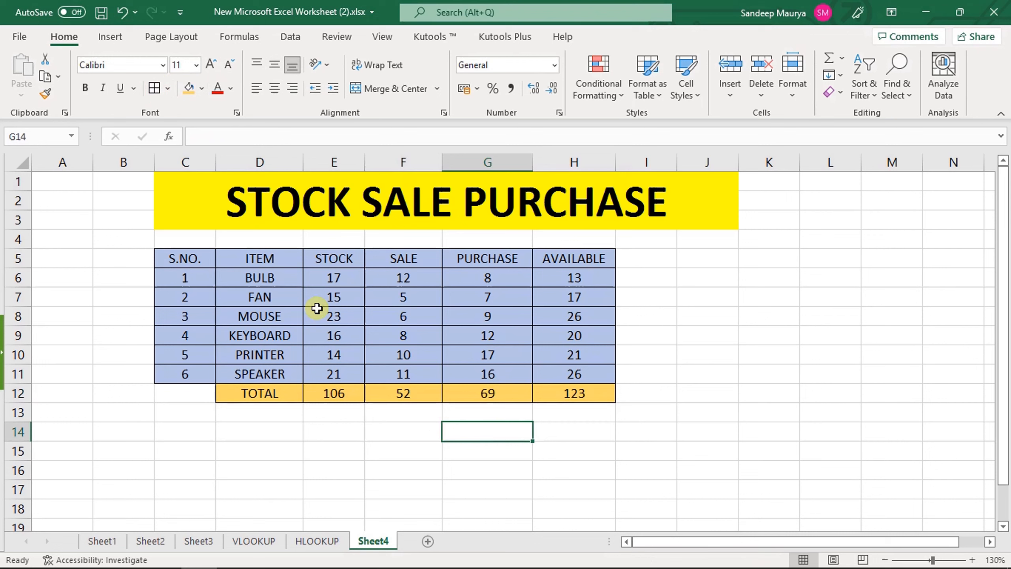
pyautogui.click(342, 259)
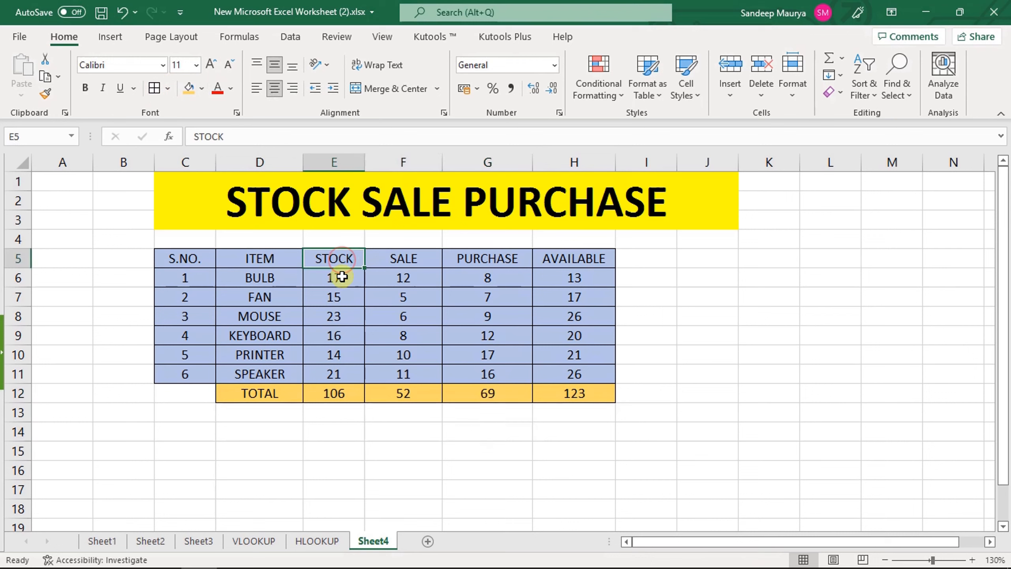
pyautogui.click(336, 395)
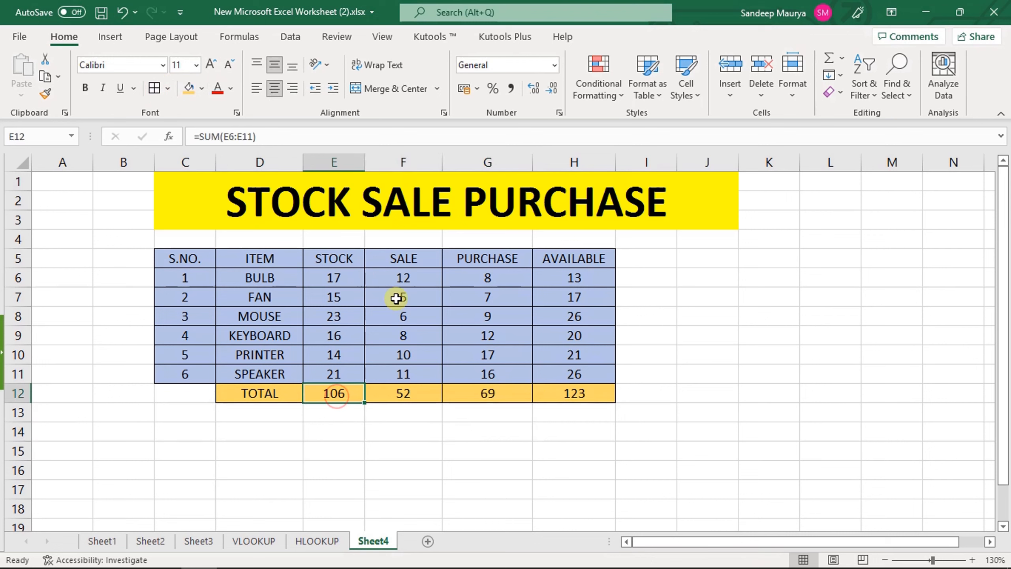
pyautogui.click(413, 251)
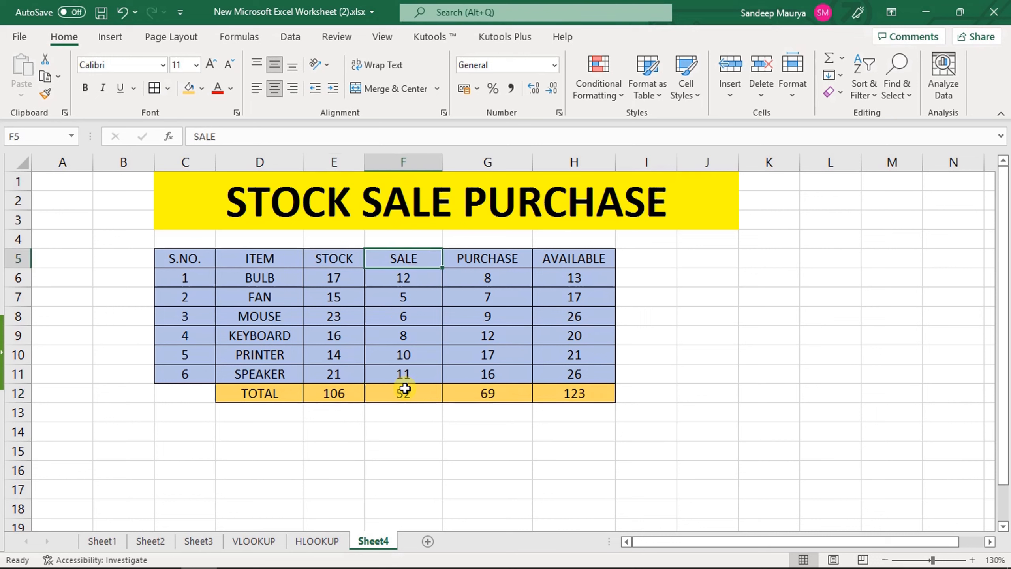
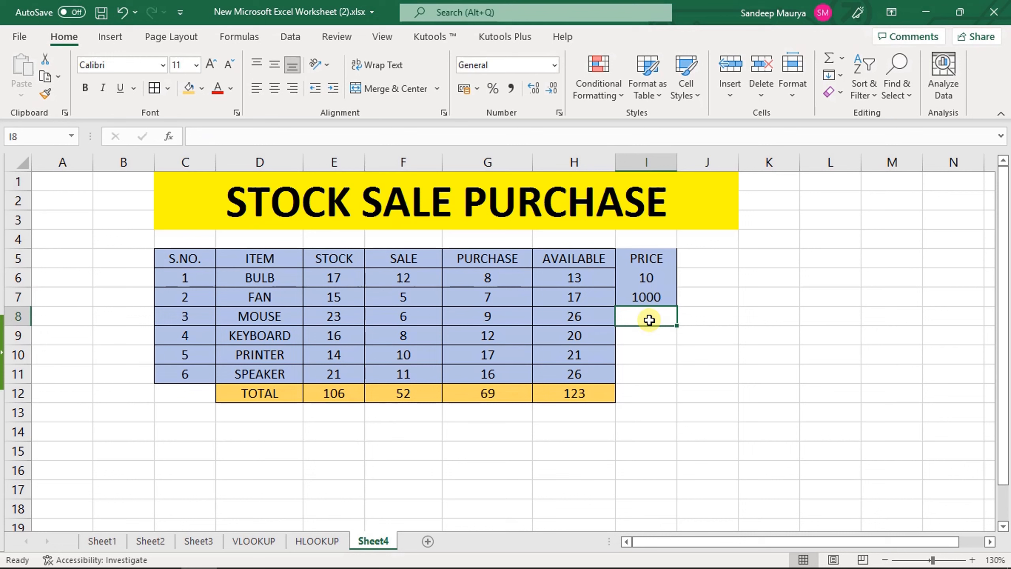
# Enter the prices 150, 200, 4000 and 300 in I8:I11 for MOUSE, KEYBOARD, PRINTER and SPEAKER.
pyautogui.write('150')
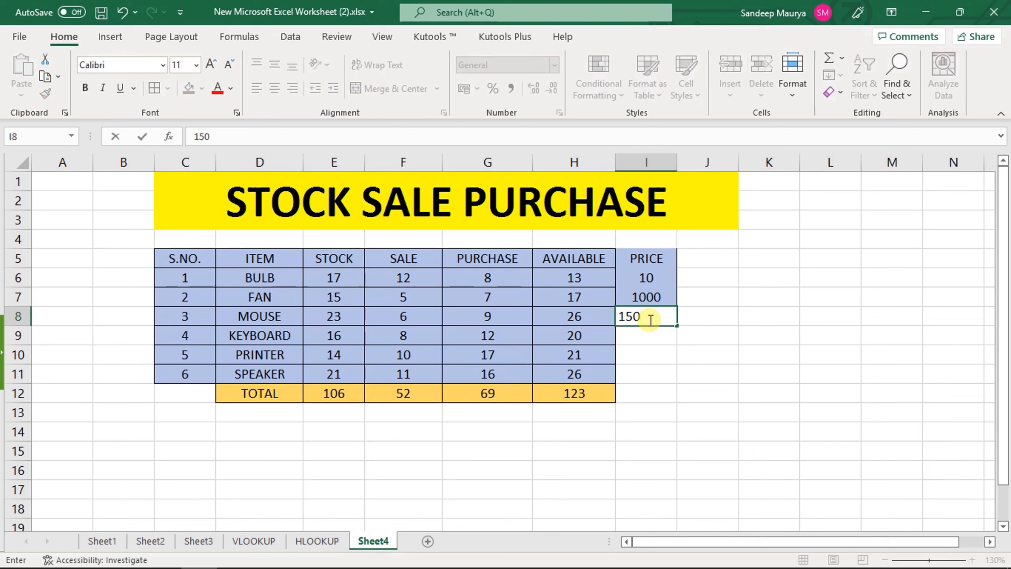
pyautogui.click(648, 341)
pyautogui.write('2')
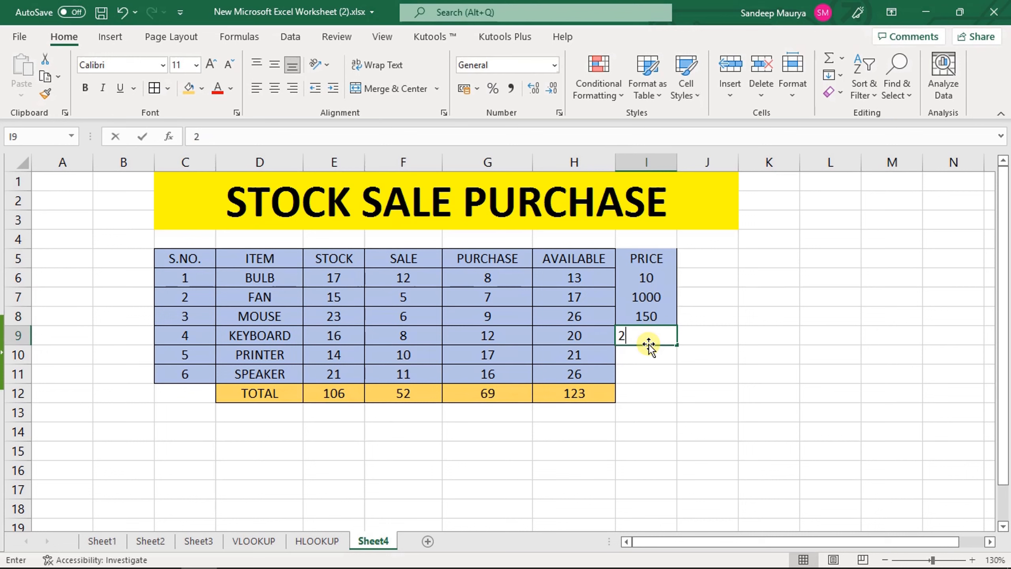
pyautogui.write('000')
pyautogui.press('BackSpace')
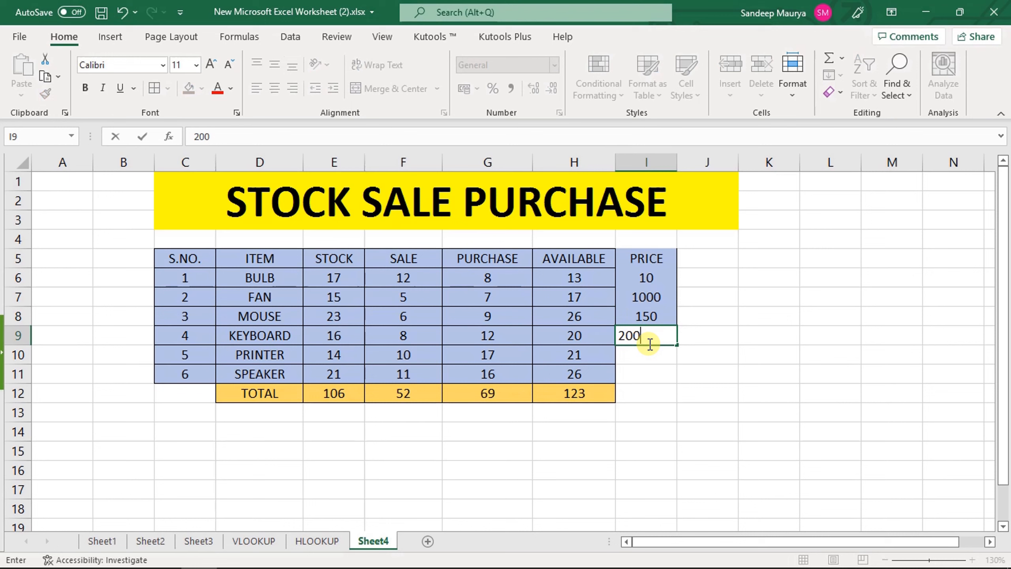
pyautogui.click(648, 354)
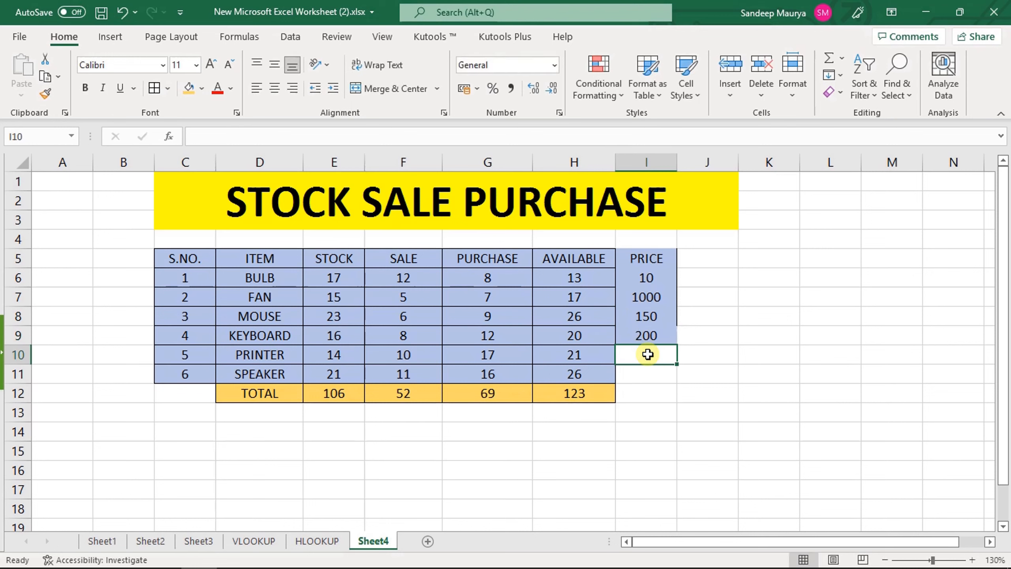
pyautogui.write('4000')
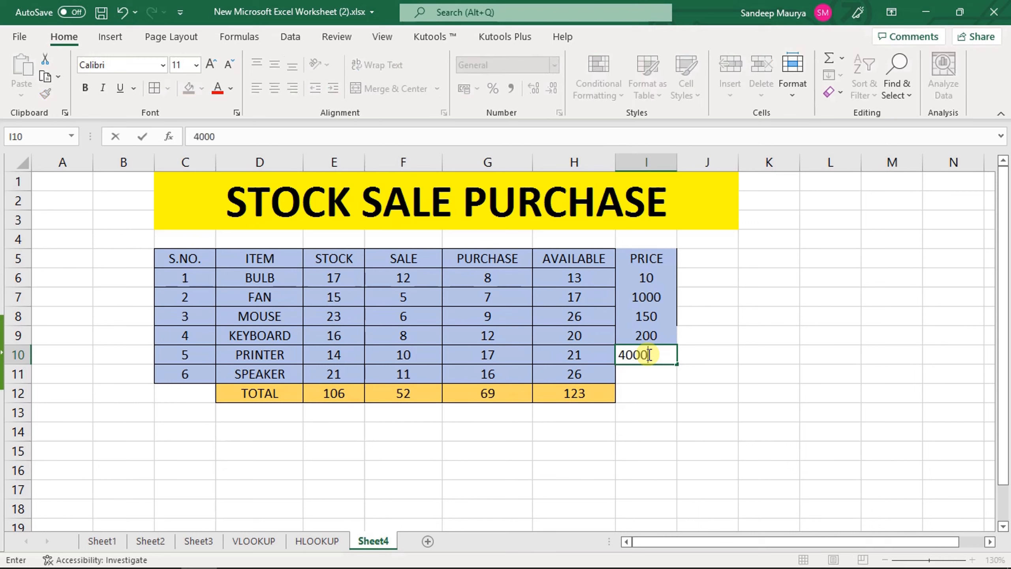
pyautogui.click(642, 375)
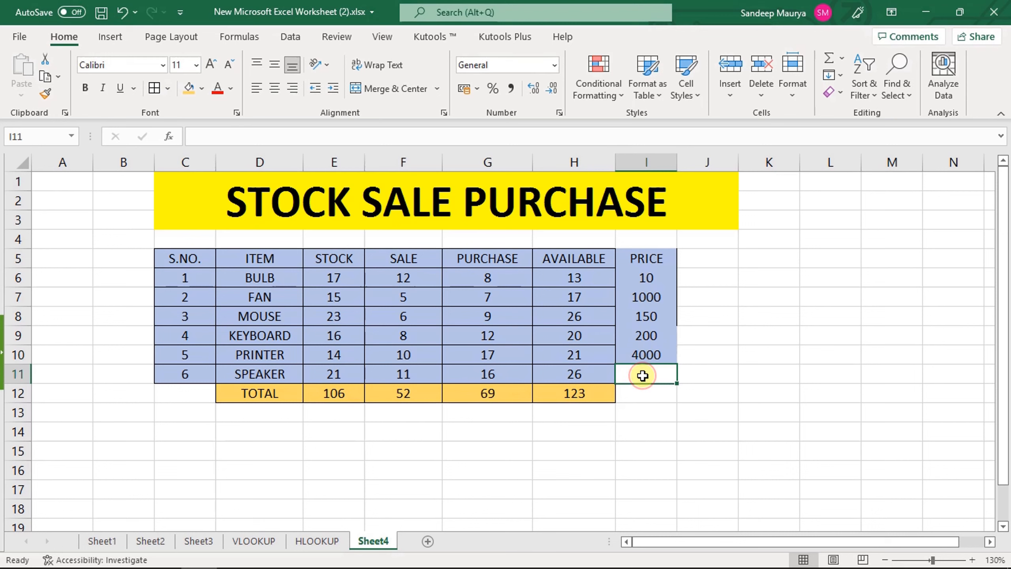
pyautogui.write('300')
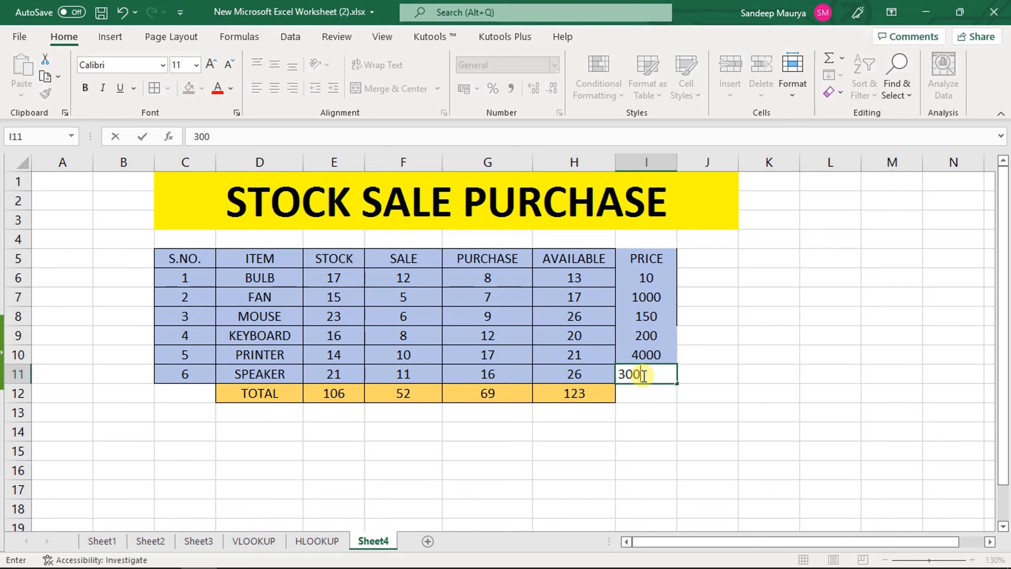
pyautogui.click(795, 366)
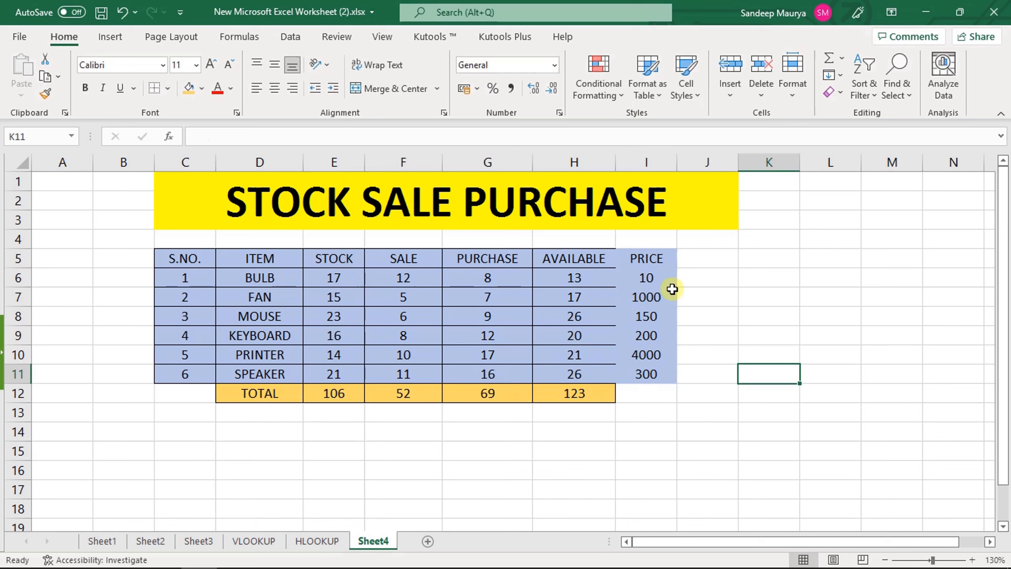
pyautogui.click(654, 259)
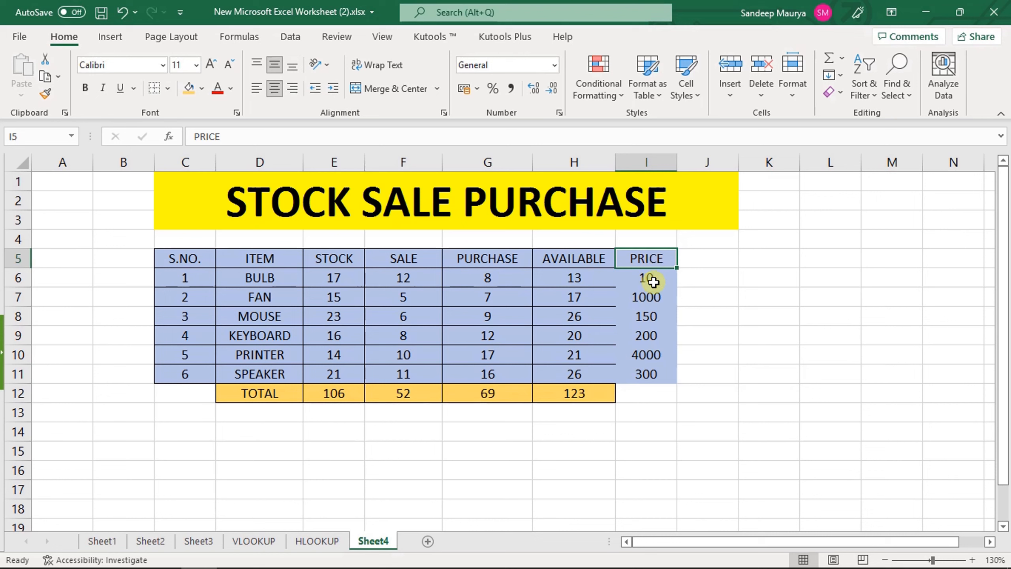
pyautogui.moveTo(650, 275); pyautogui.dragTo(648, 374)
pyautogui.click(748, 381)
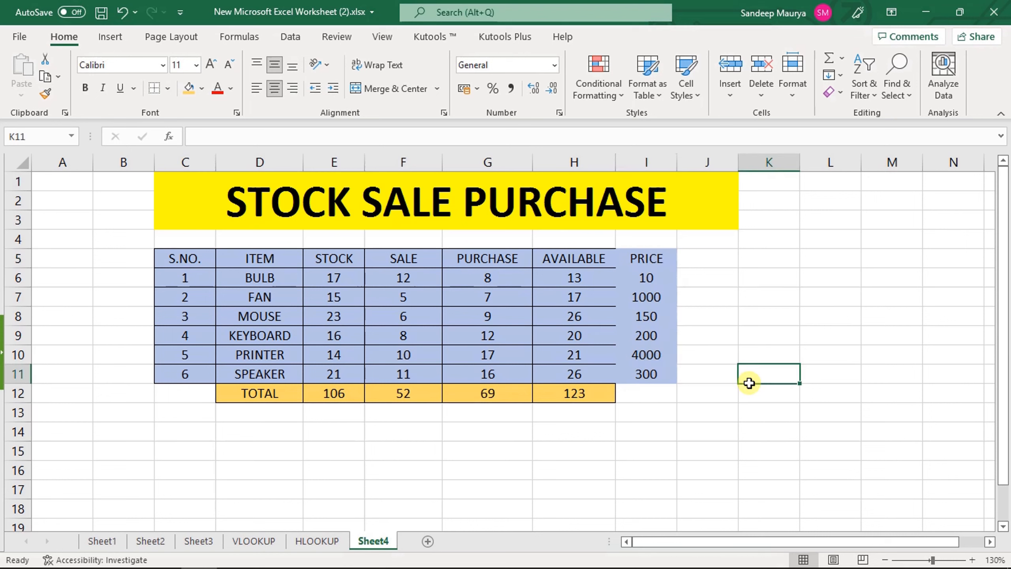
# Add the column header SALE PRICE in cell J5.
pyautogui.click(704, 260)
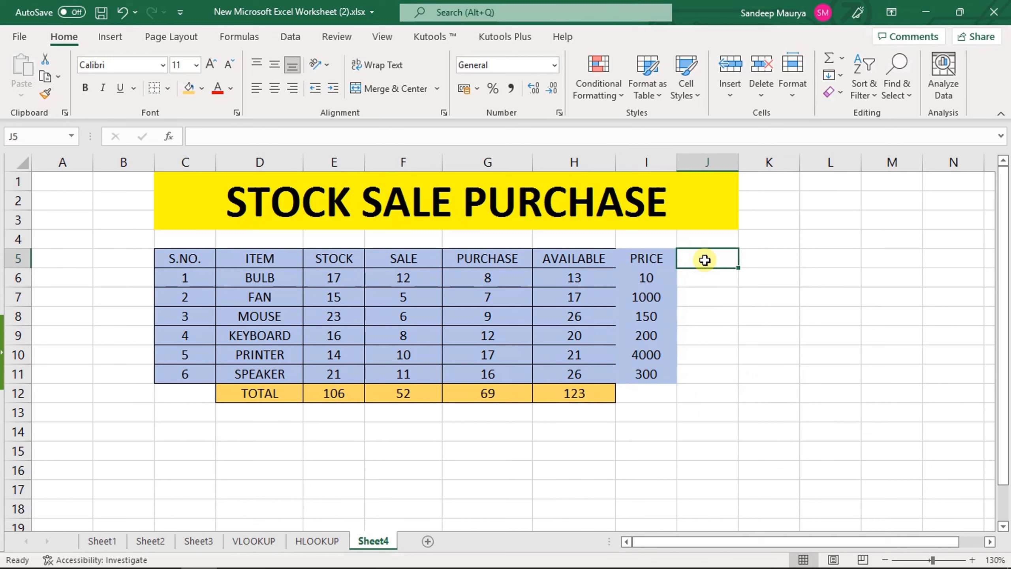
pyautogui.write('SALE')
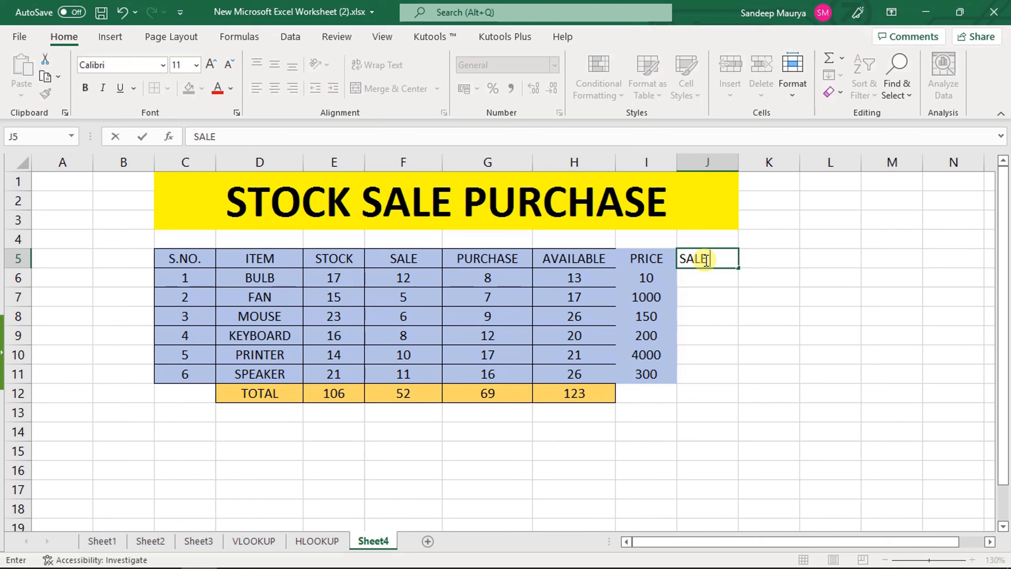
pyautogui.write(' PRICE')
pyautogui.click(717, 279)
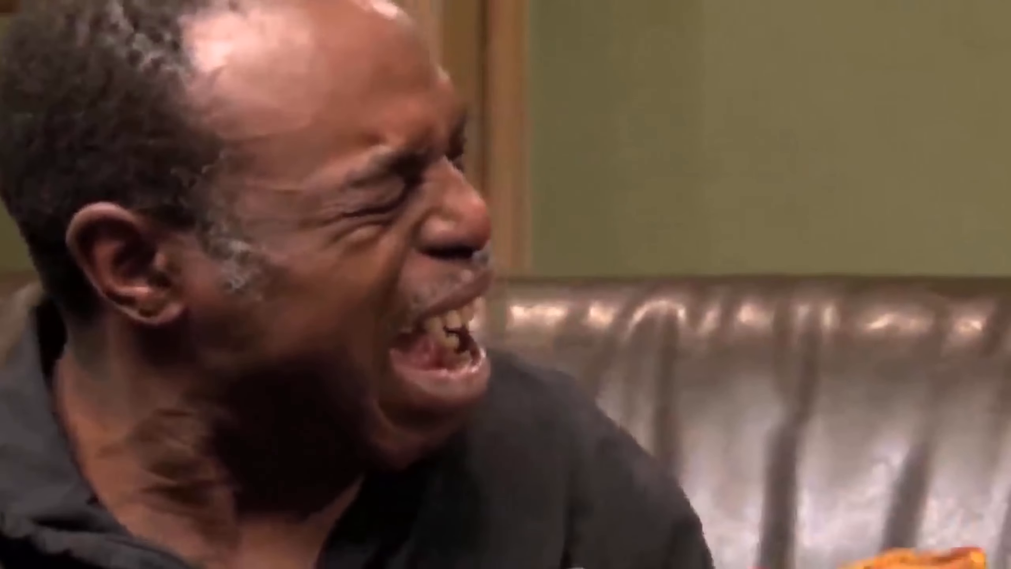
# Enter the formula =F6*I6 in cell J6 to multiply the BULB sale quantity by its price.
pyautogui.write('=')
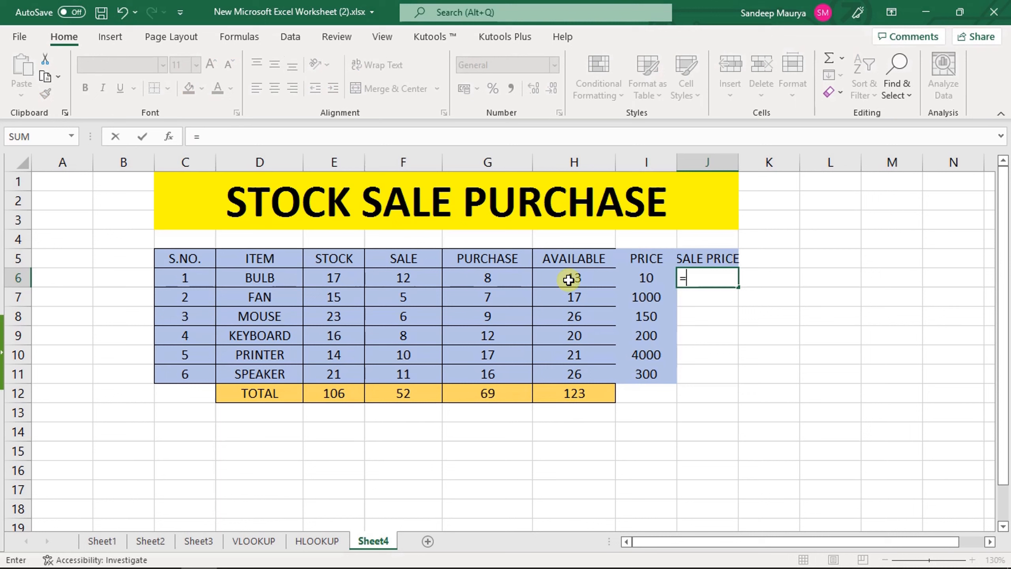
pyautogui.click(408, 279)
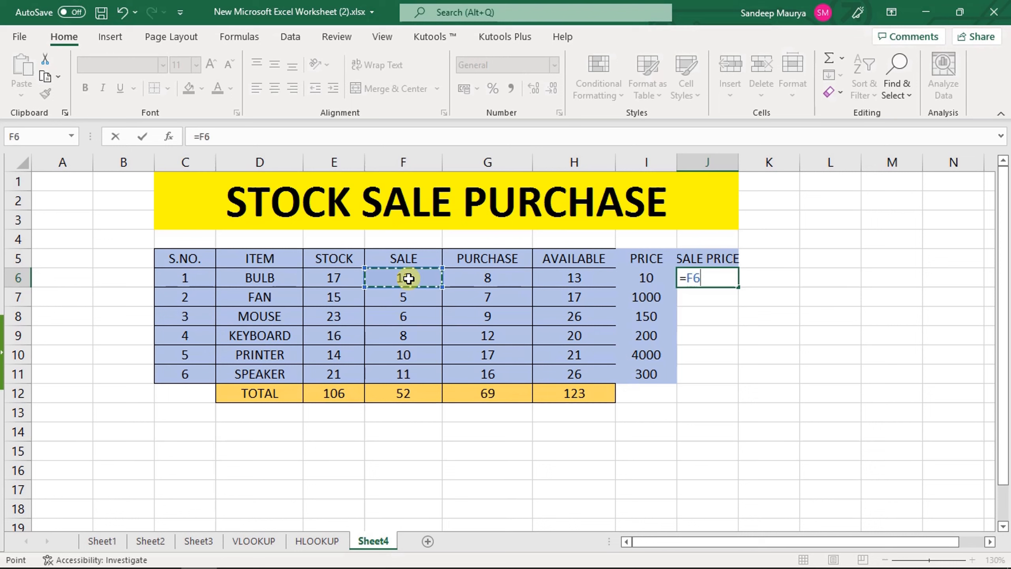
pyautogui.write('*')
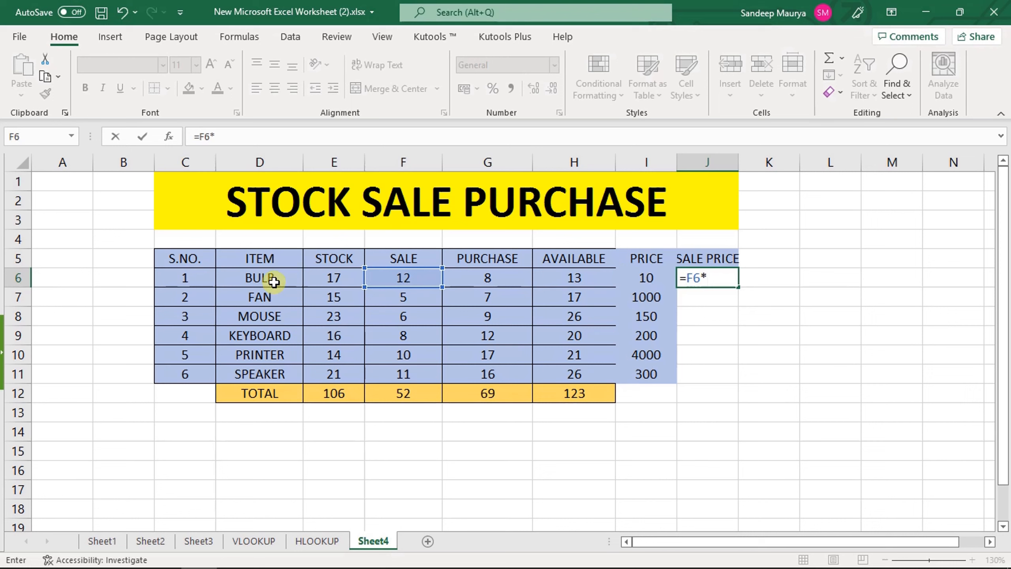
pyautogui.click(648, 279)
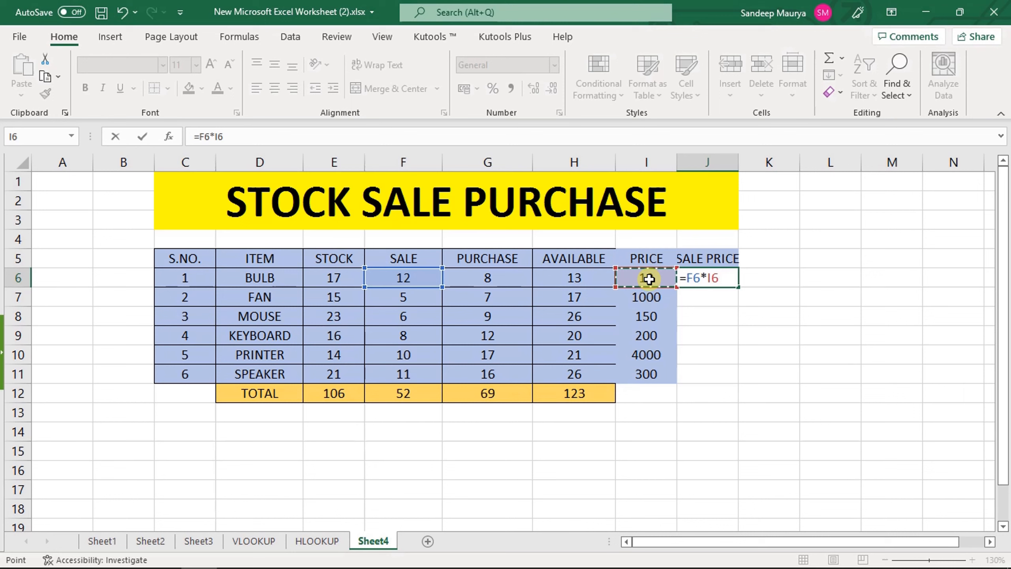
pyautogui.press('Return')
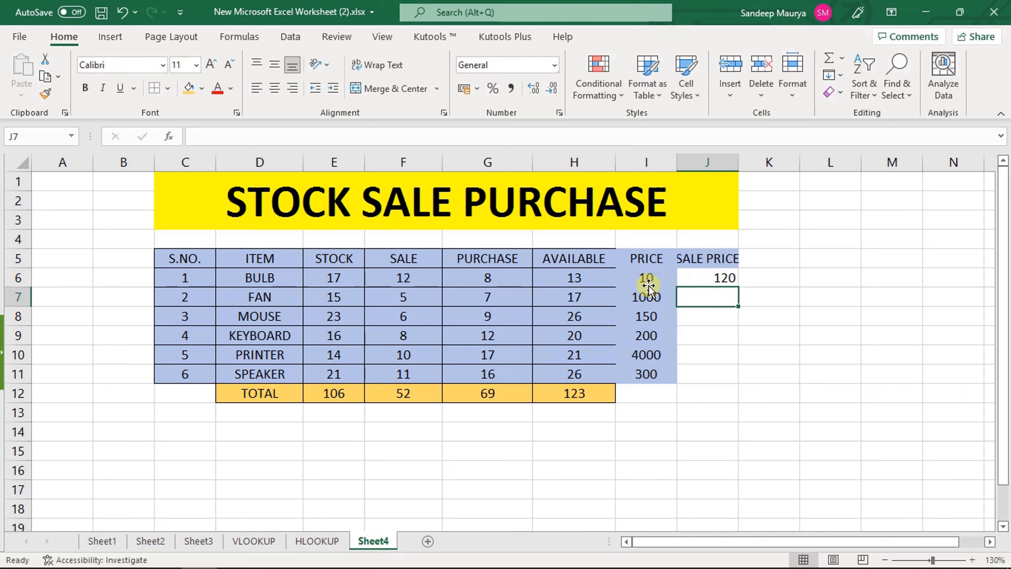
# Review the BULB row's SALE quantity and PRICE cells that feed the sale price formula.
pyautogui.click(265, 277)
pyautogui.click(405, 262)
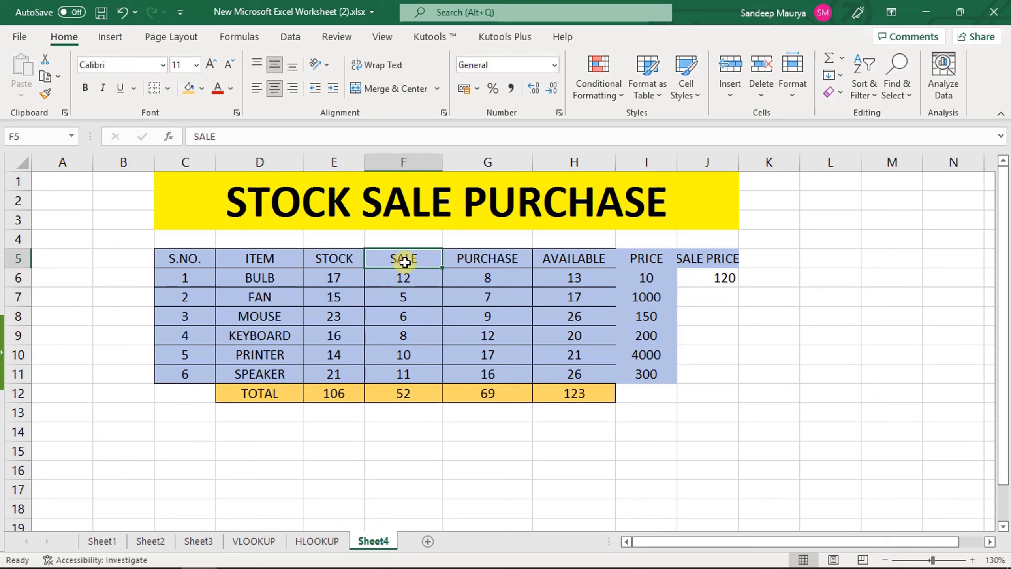
pyautogui.click(406, 278)
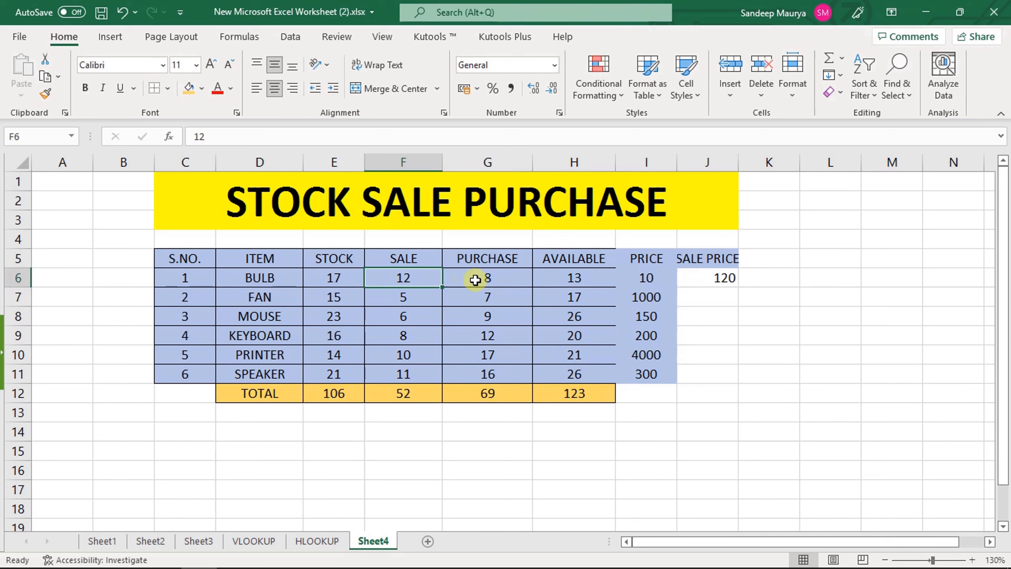
pyautogui.click(650, 277)
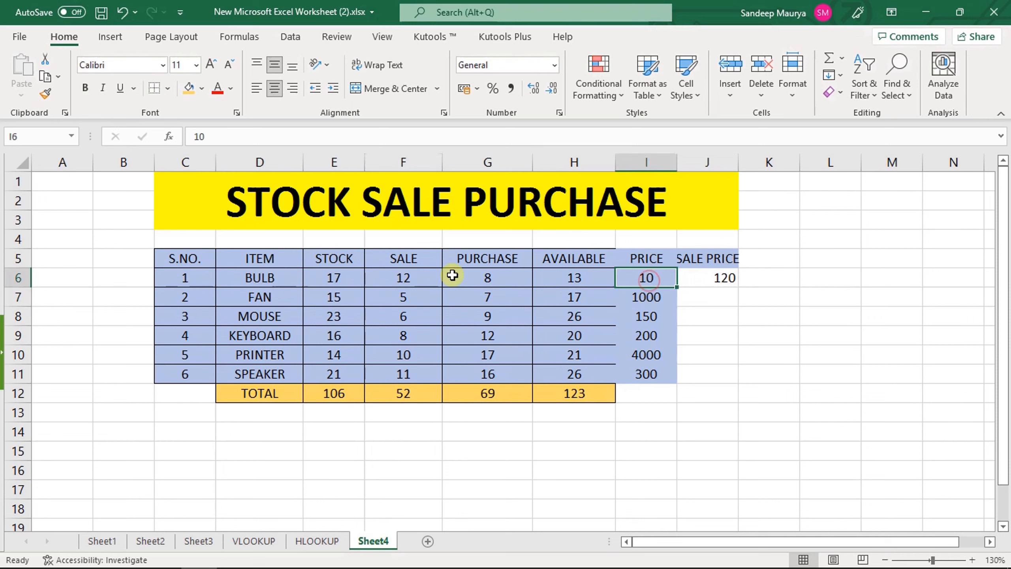
pyautogui.click(417, 277)
pyautogui.click(646, 278)
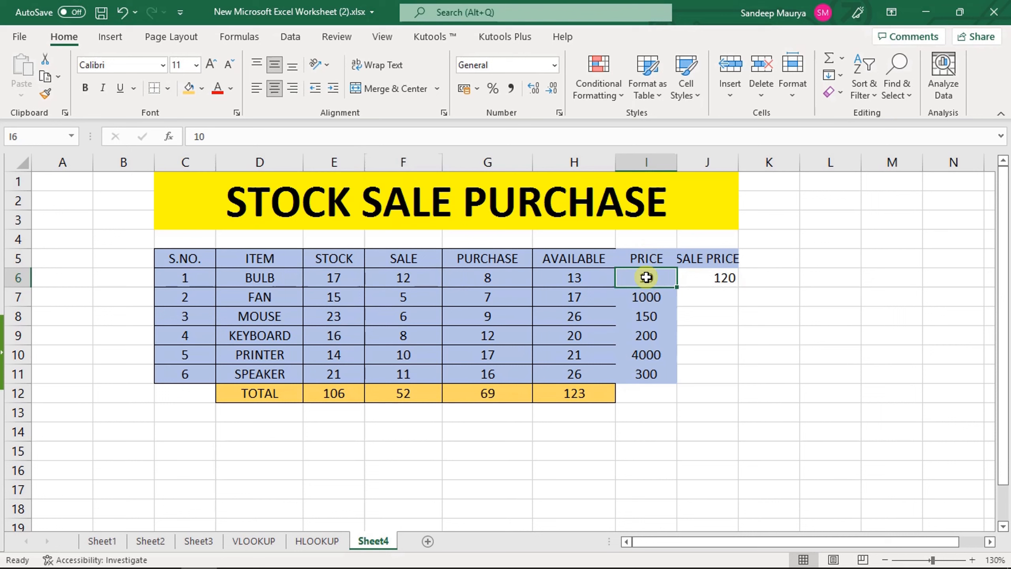
# Copy the sale price formula from J6 down to J11 for the remaining items.
pyautogui.click(725, 279)
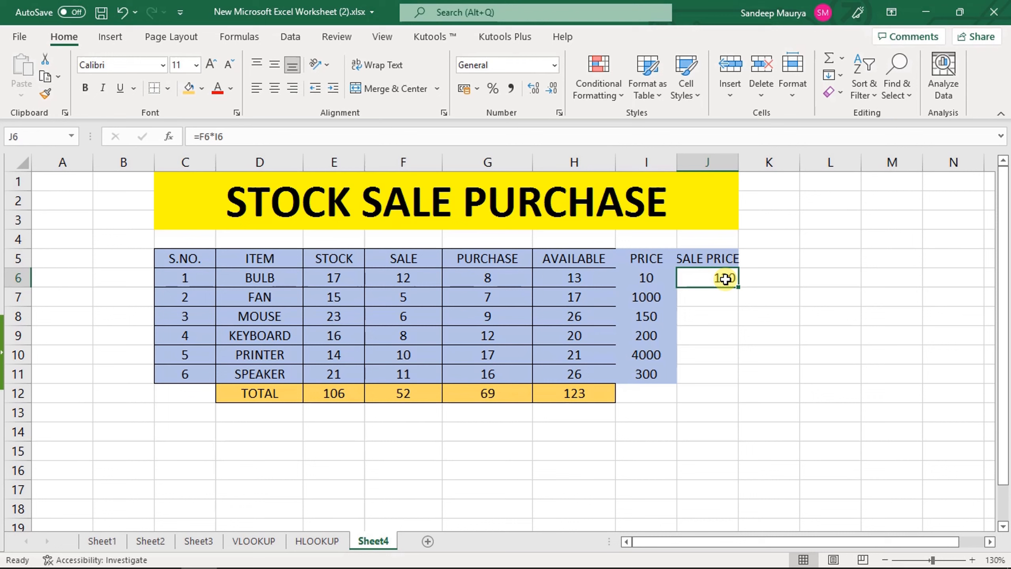
pyautogui.moveTo(737, 287); pyautogui.dragTo(736, 382)
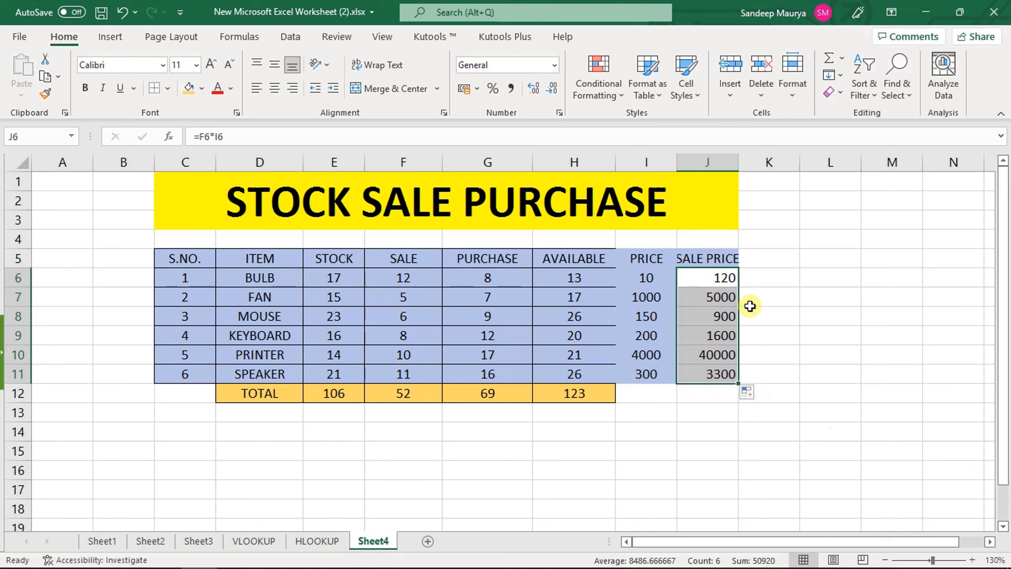
# Check the copied sale price formulas in J7 to J11 against their items, from FAN through SPEAKER.
pyautogui.click(718, 296)
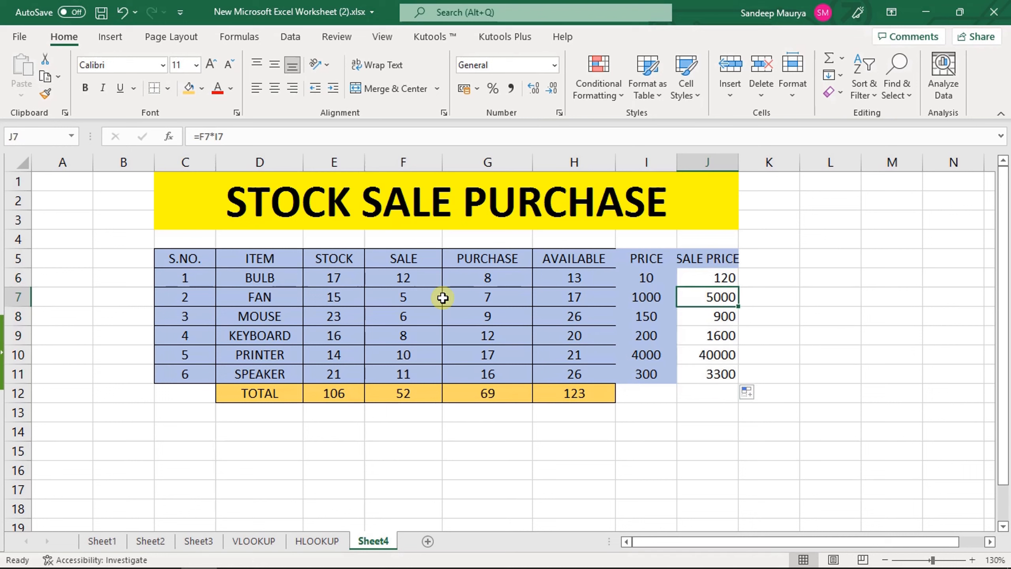
pyautogui.click(257, 303)
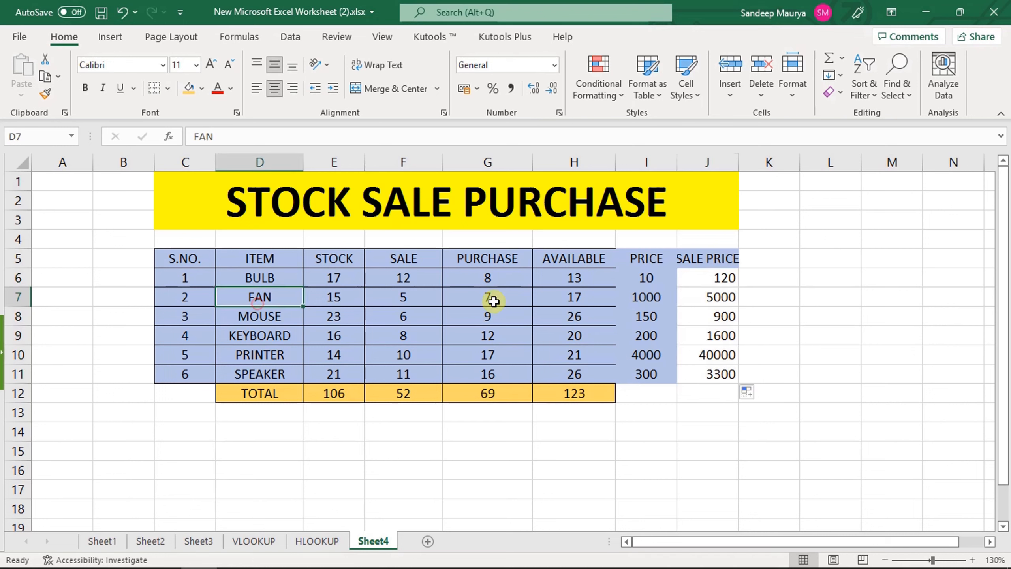
pyautogui.click(714, 299)
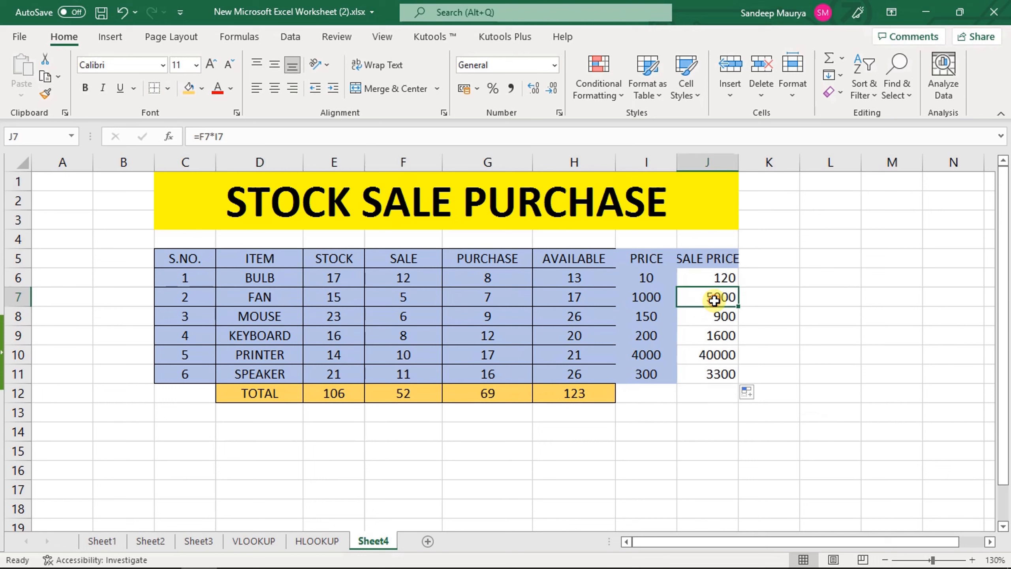
pyautogui.click(258, 317)
pyautogui.click(698, 318)
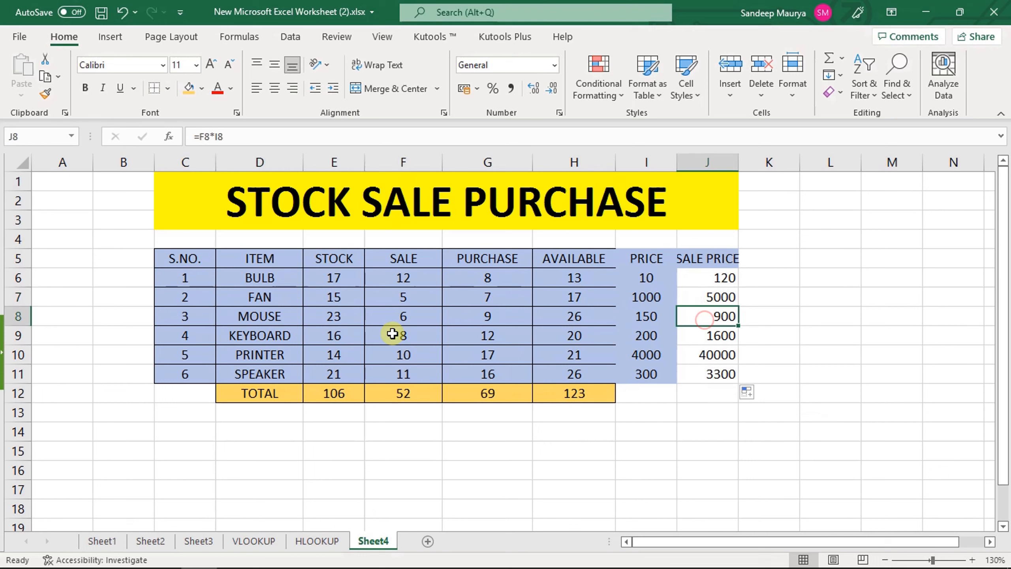
pyautogui.click(291, 337)
pyautogui.click(721, 334)
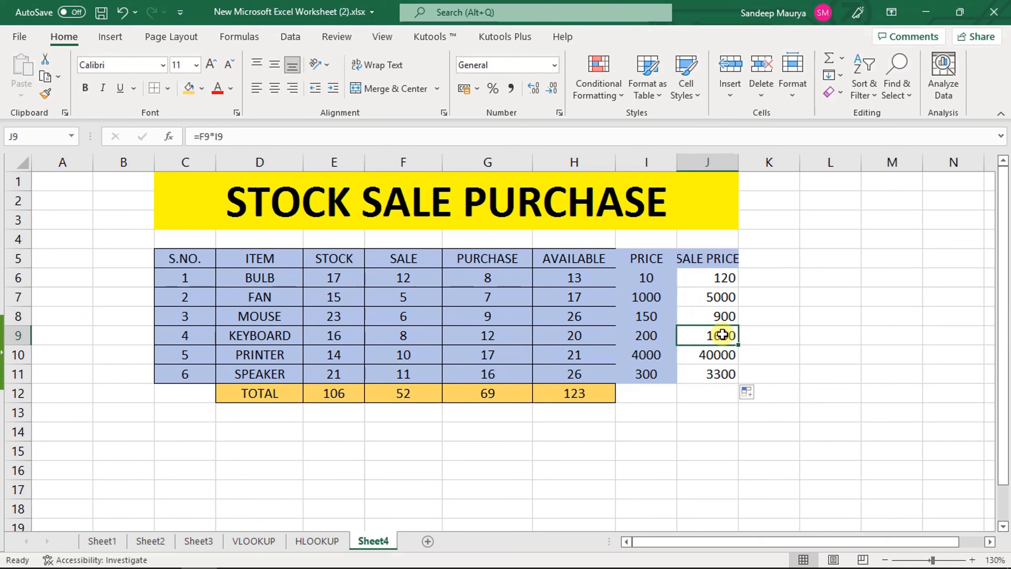
pyautogui.click(273, 354)
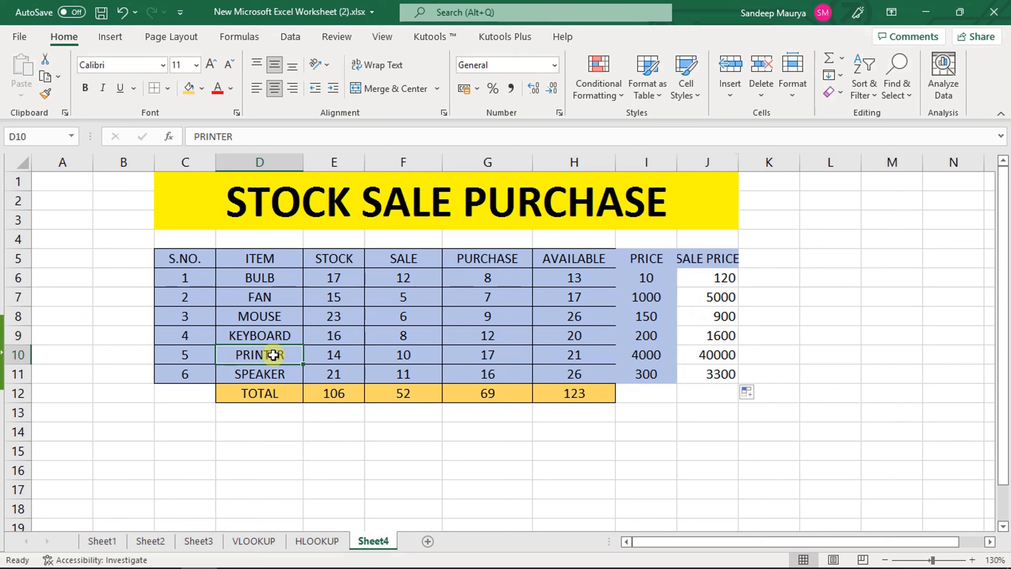
pyautogui.click(723, 358)
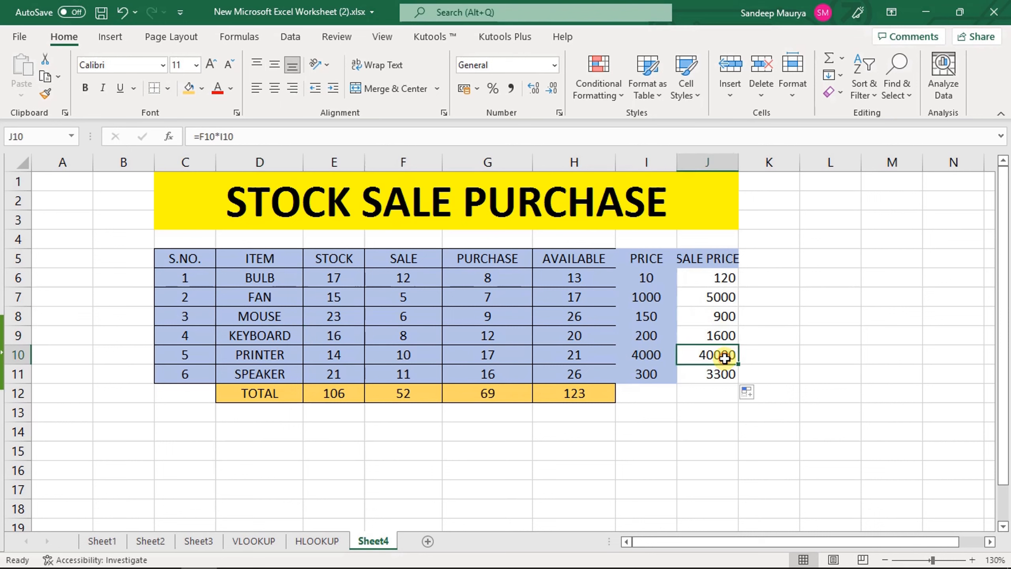
pyautogui.click(275, 375)
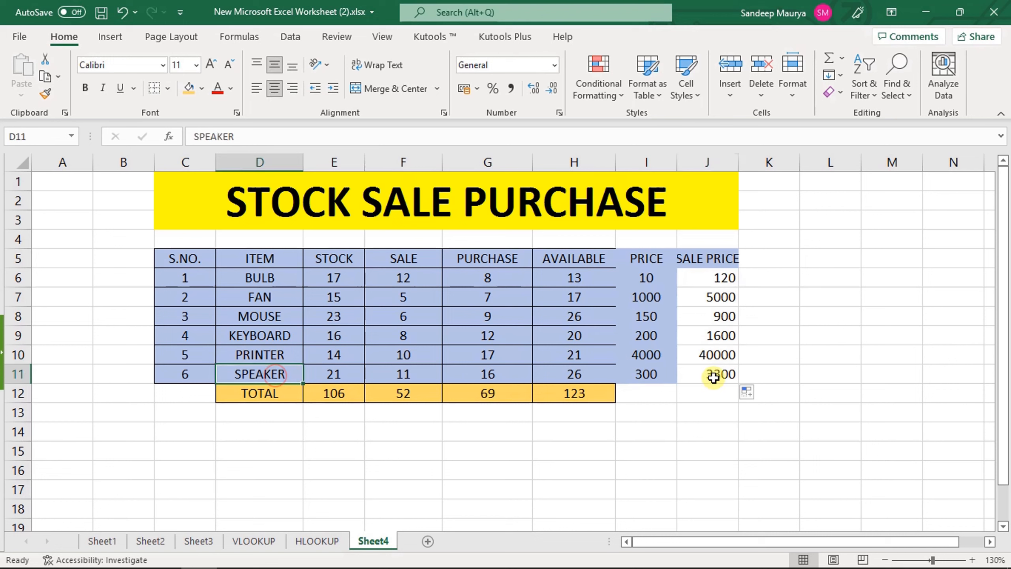
pyautogui.click(726, 376)
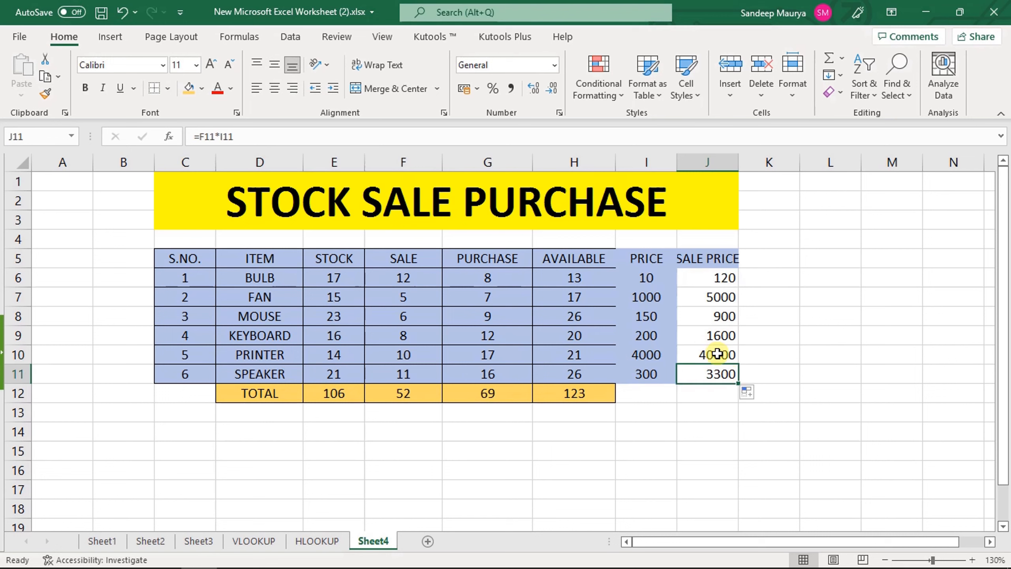
# Enter the formula =SUM(J6:J11) in cell J12 to total the SALE PRICE column.
pyautogui.click(715, 388)
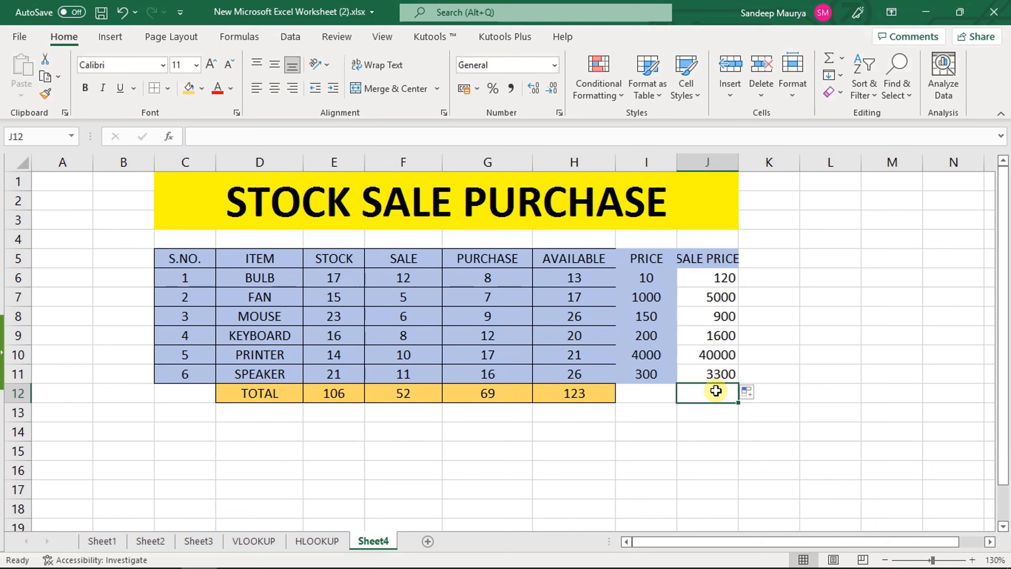
pyautogui.write('=SU')
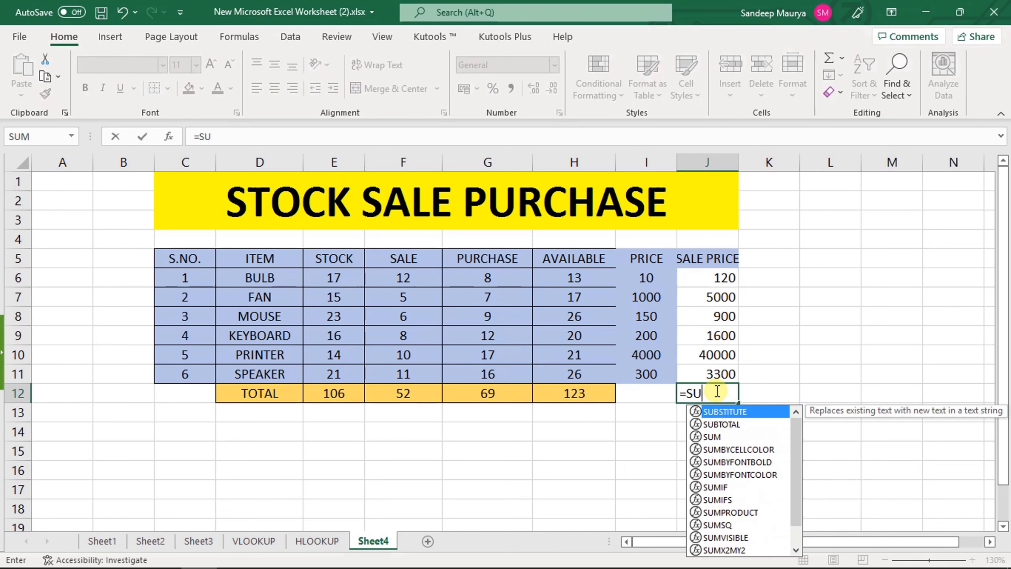
pyautogui.write('M(')
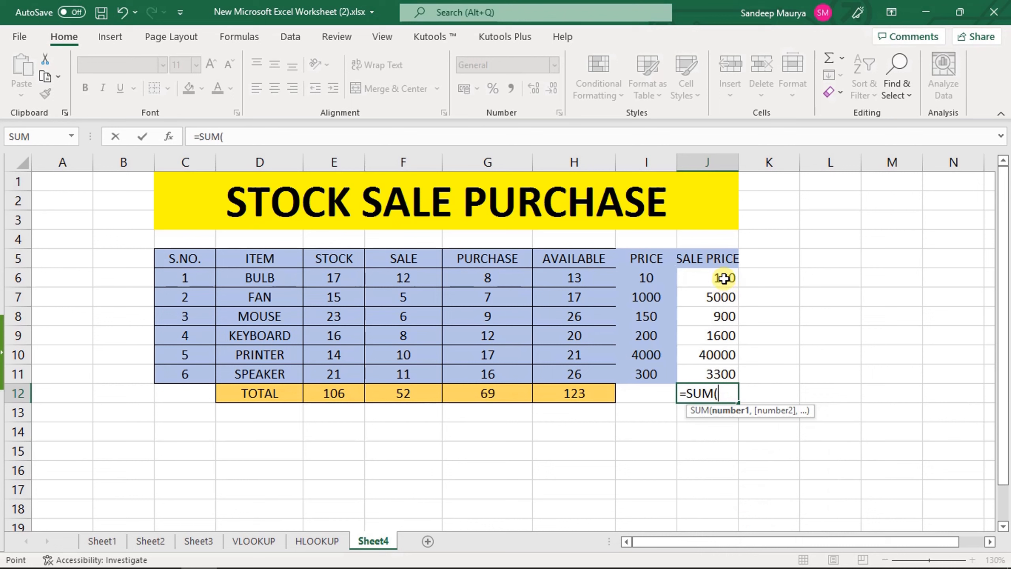
pyautogui.moveTo(723, 278); pyautogui.dragTo(721, 369)
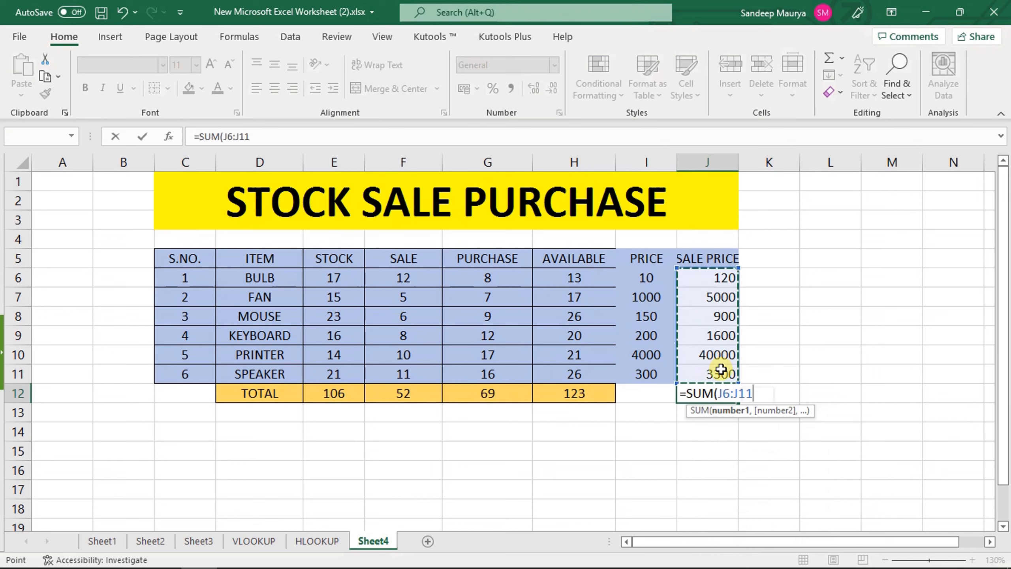
pyautogui.write(')')
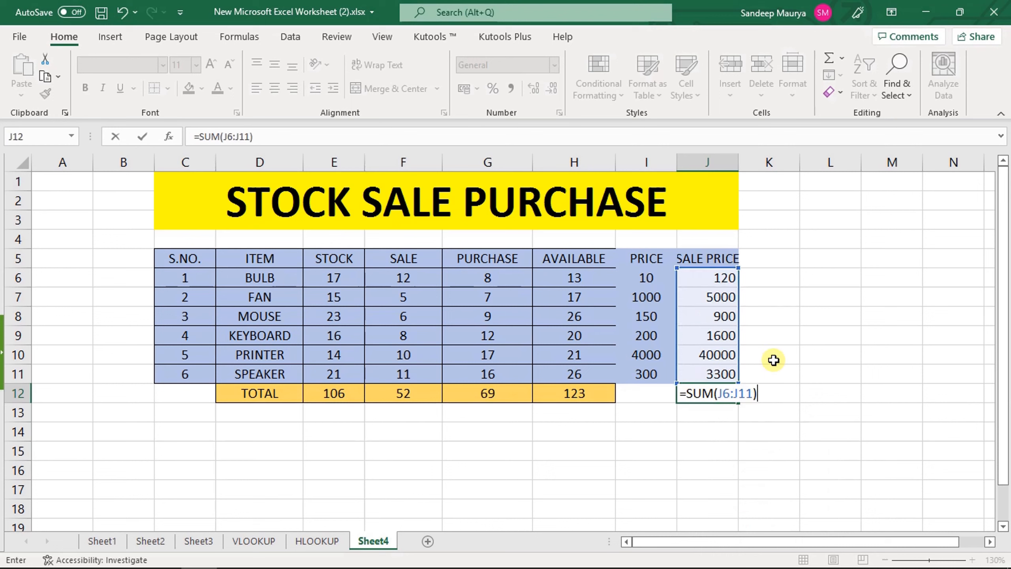
pyautogui.press('Return')
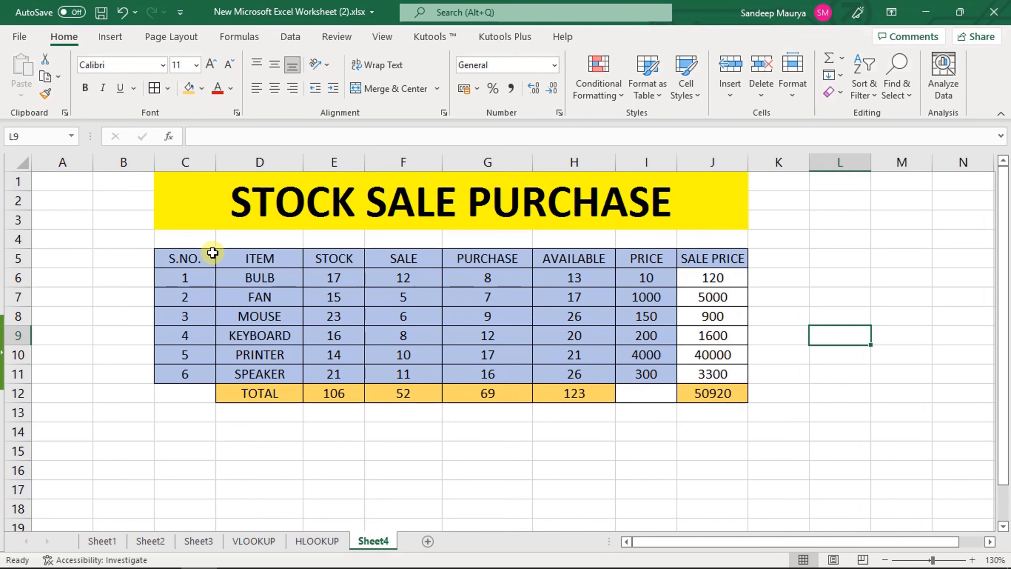
pyautogui.moveTo(192, 257); pyautogui.dragTo(720, 396)
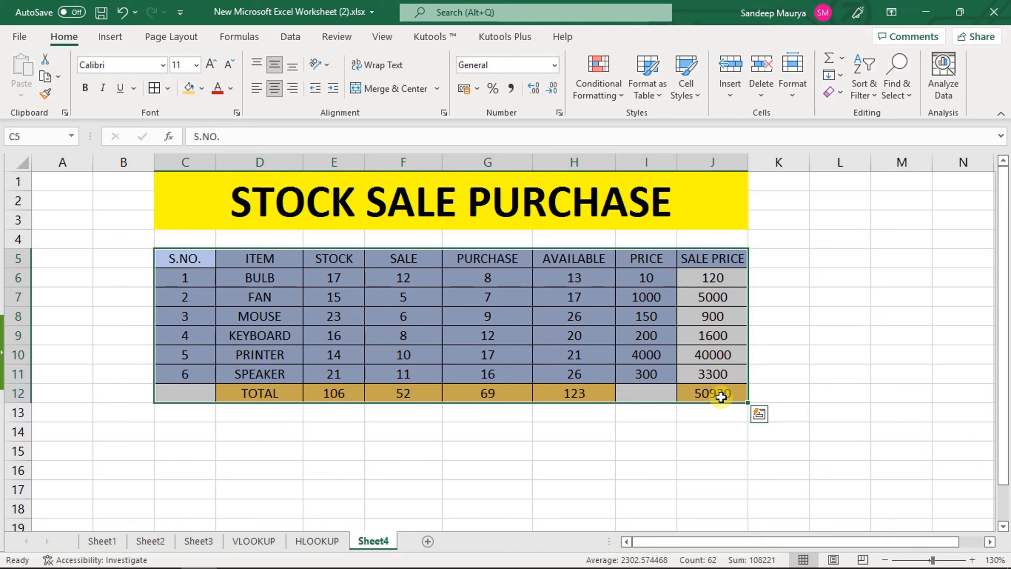
pyautogui.click(780, 386)
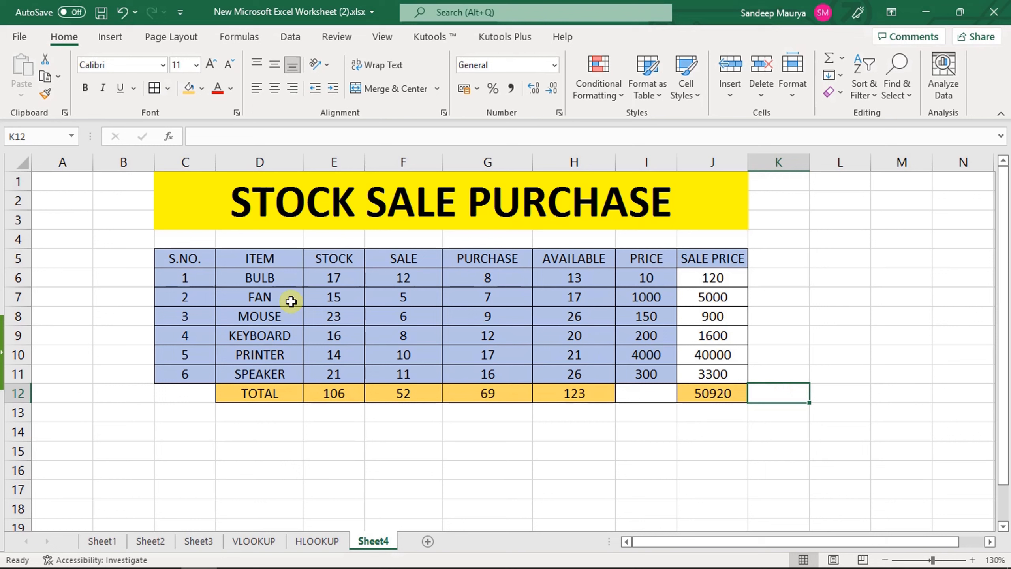
pyautogui.click(334, 261)
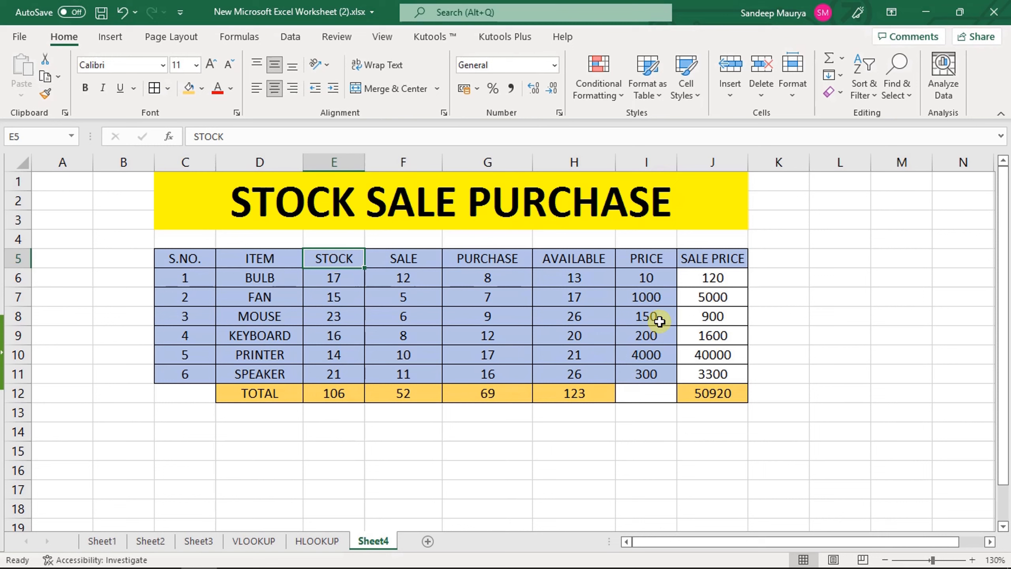
pyautogui.click(800, 292)
pyautogui.click(796, 271)
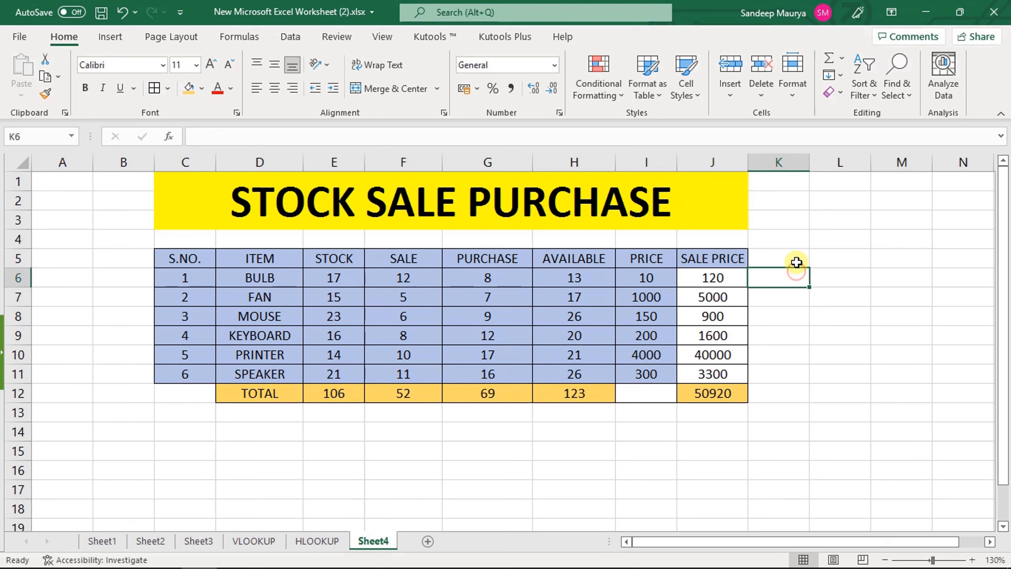
pyautogui.click(798, 259)
pyautogui.click(836, 260)
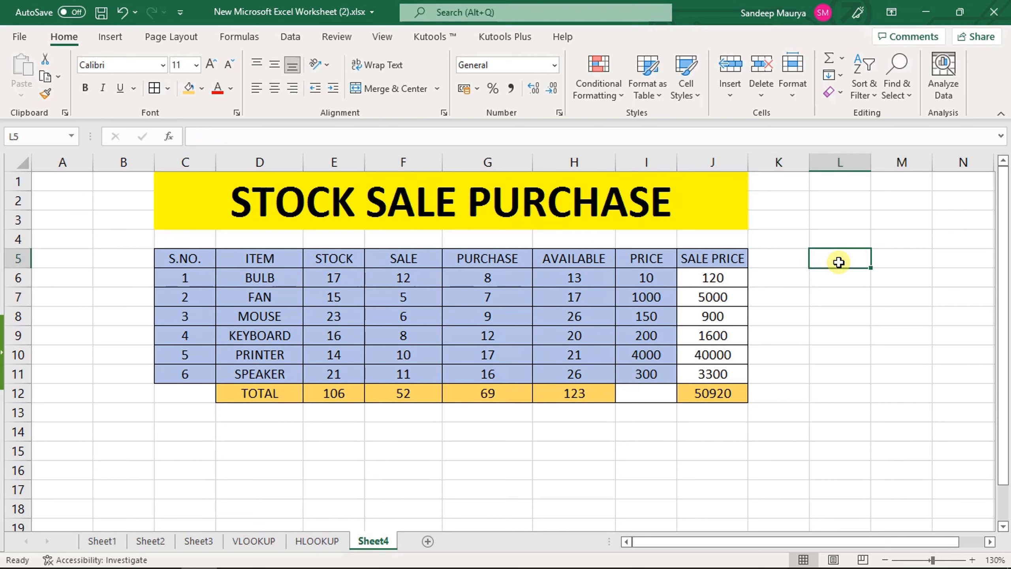
pyautogui.click(846, 281)
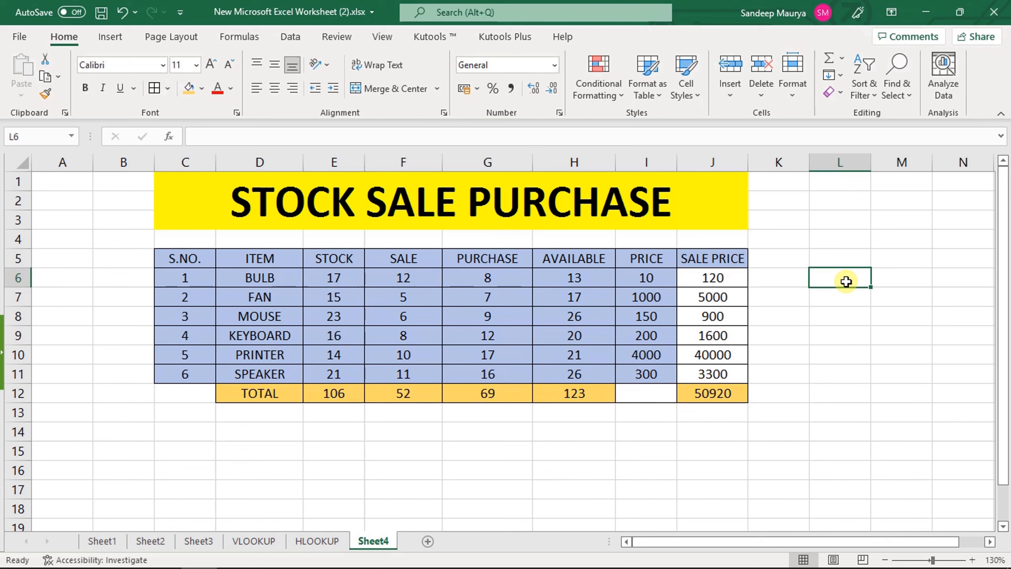
pyautogui.click(792, 295)
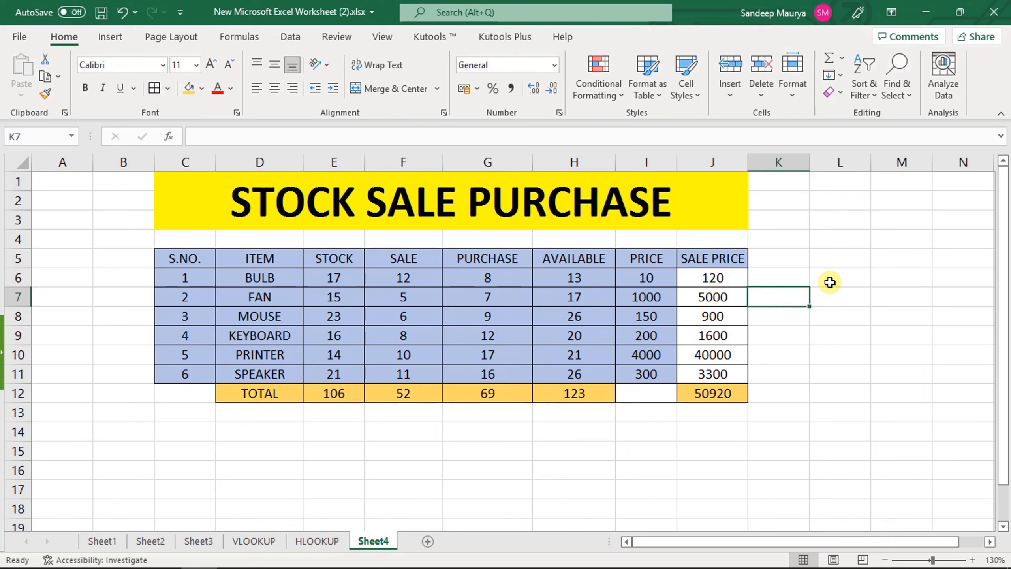